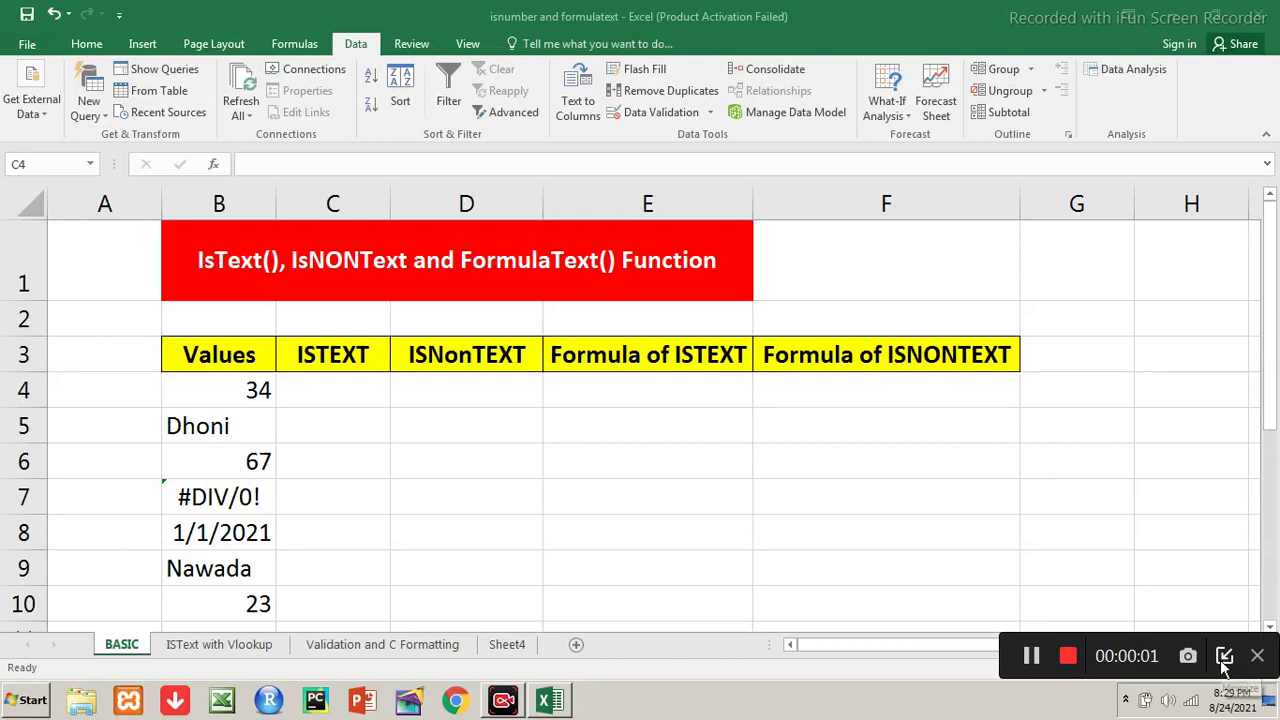
Look through the ISText with Vlookup and Validation and C Formatting sheets, then return to BASIC
left_click(1222, 665)
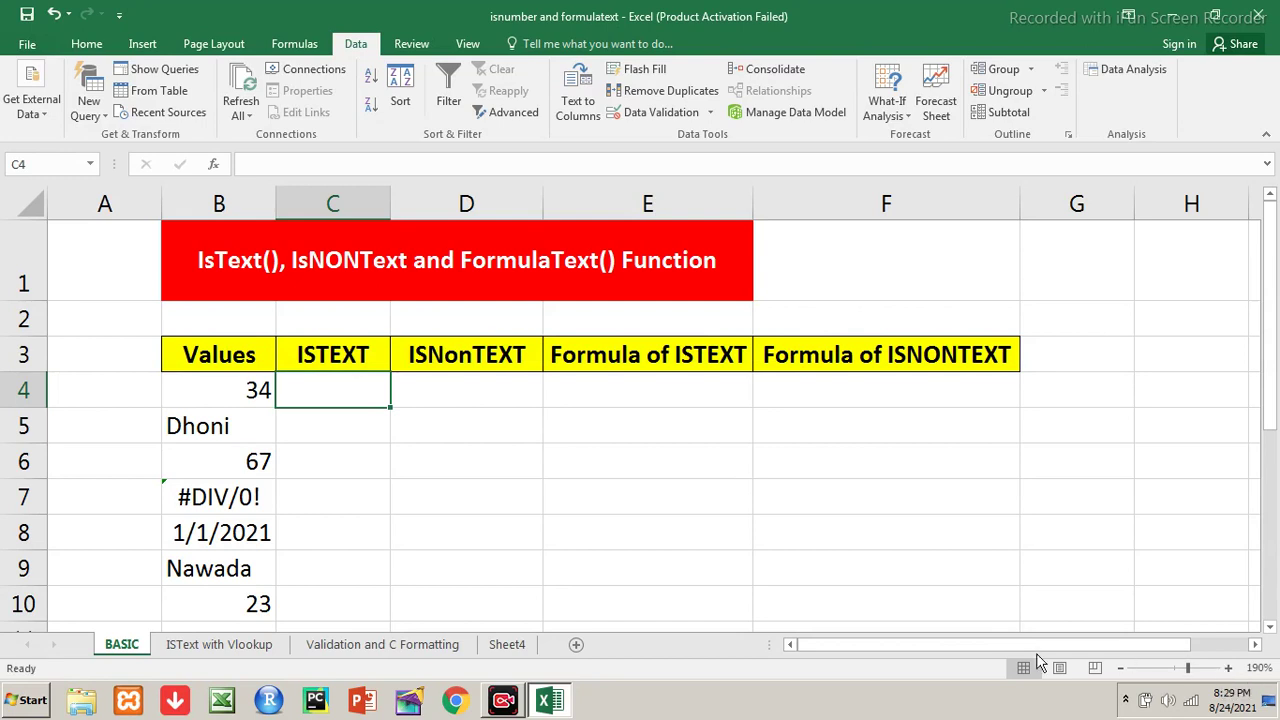
left_click(648, 454)
left_click(266, 647)
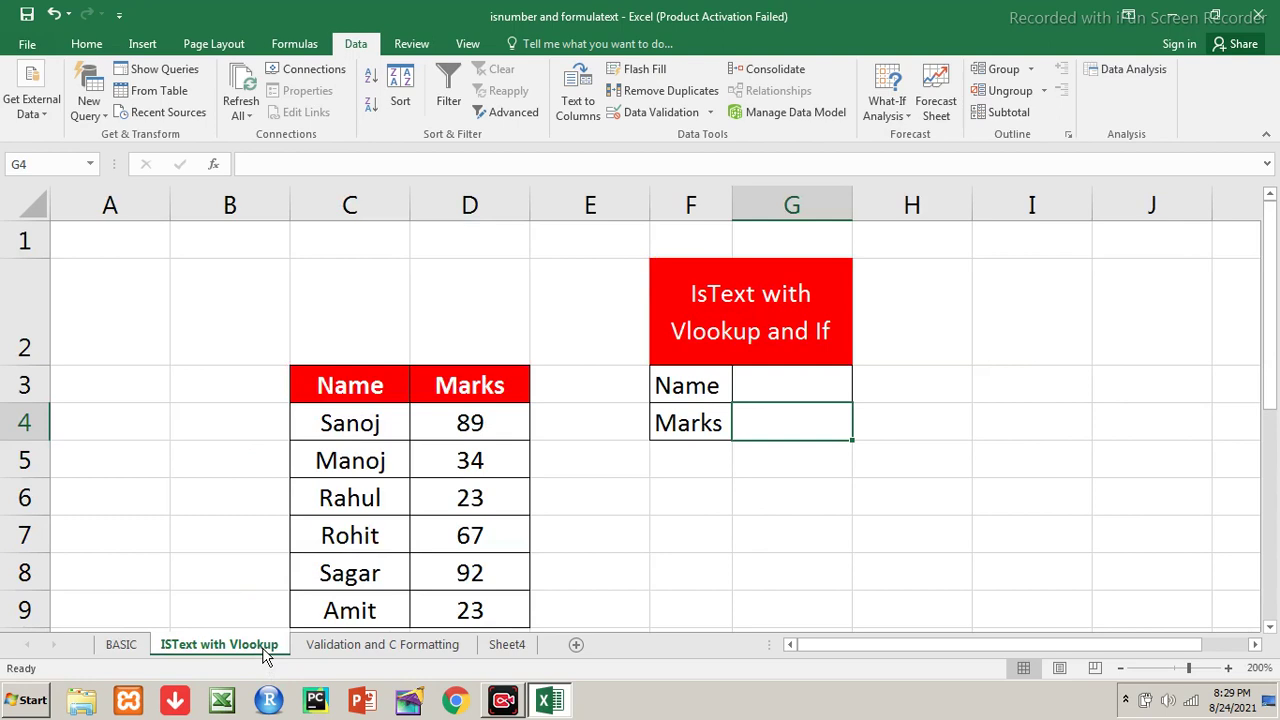
left_click(360, 648)
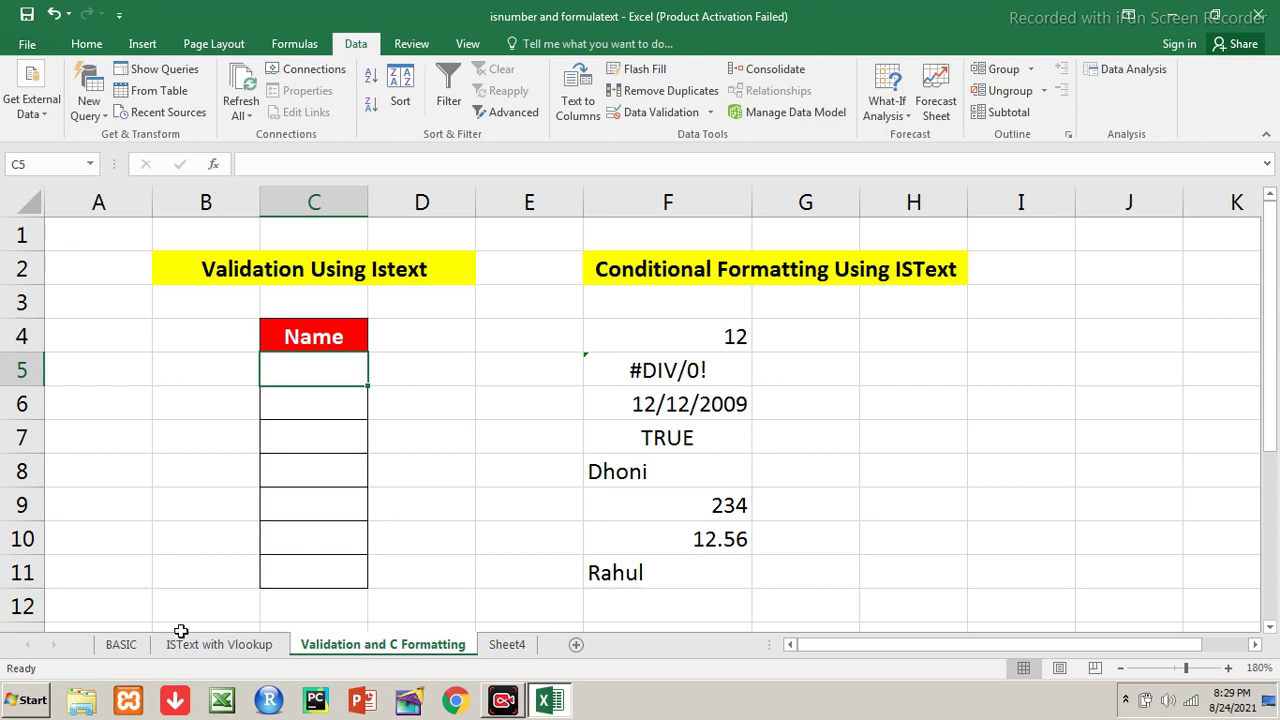
left_click(122, 645)
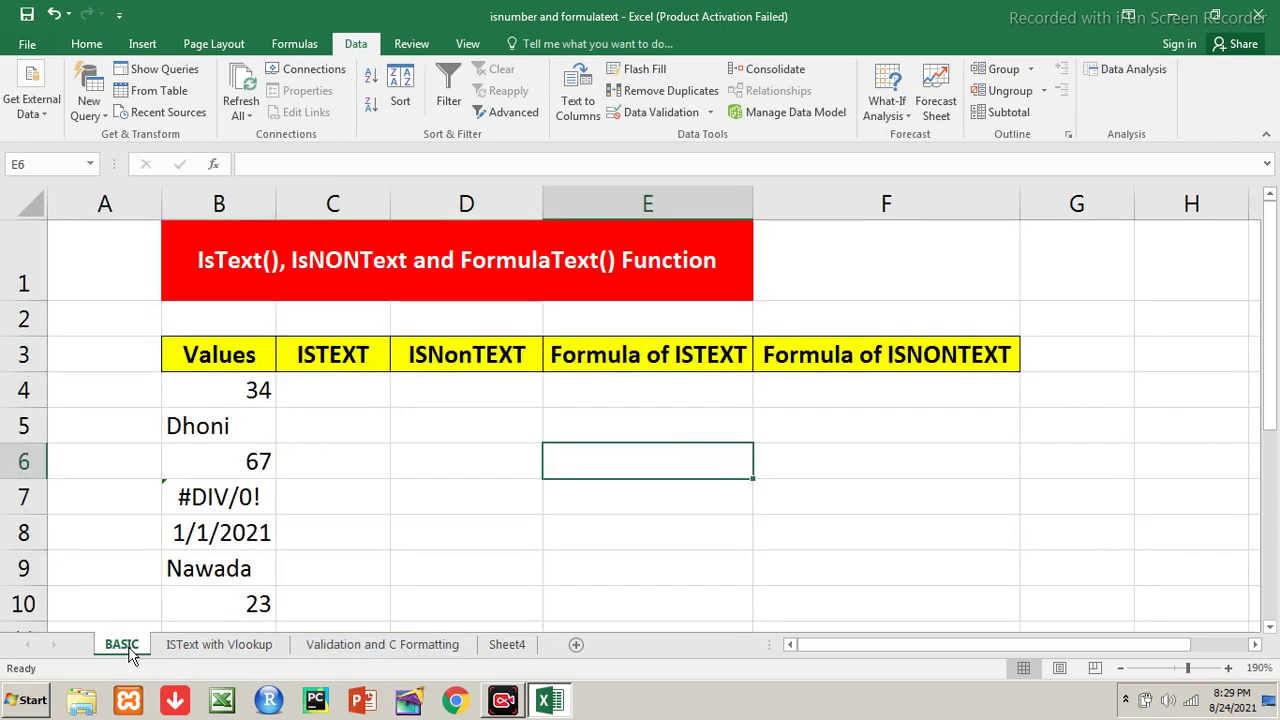
Enter =ISTEXT(B4) in C4 and fill it down through C10
key("Up")
key("Up")
key("Left")
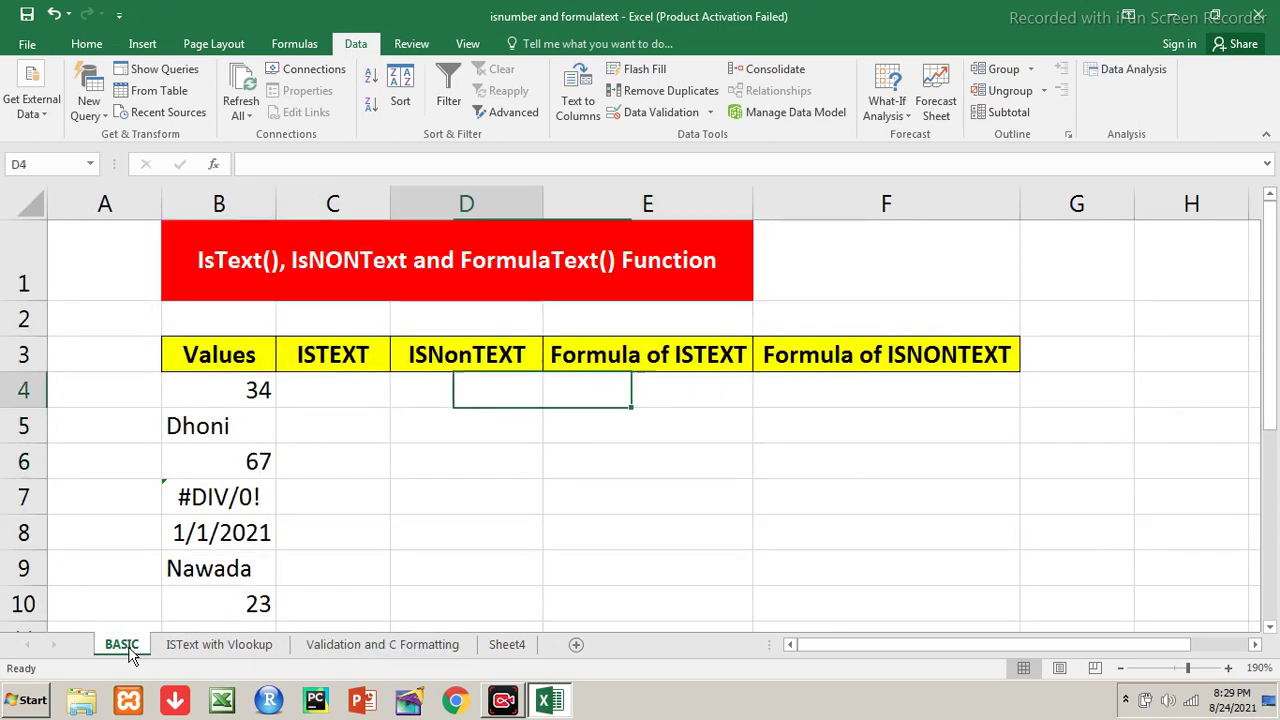
key("Left")
type("=")
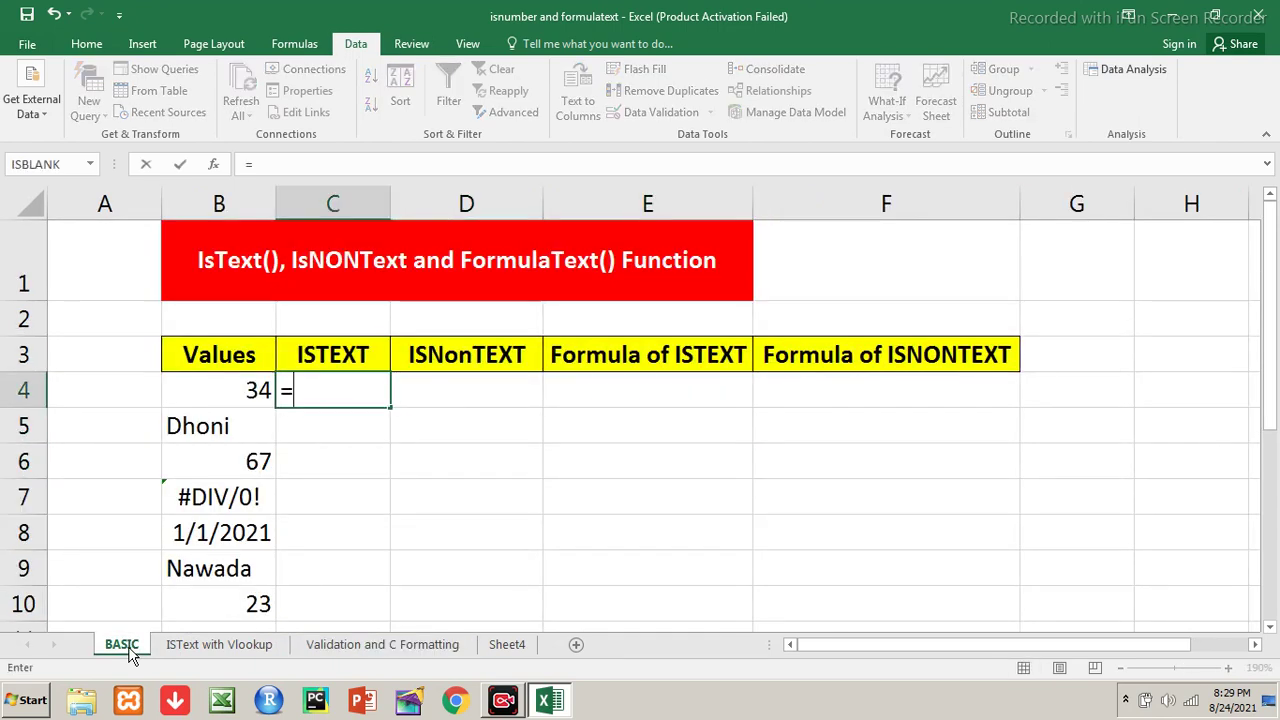
type("istext(")
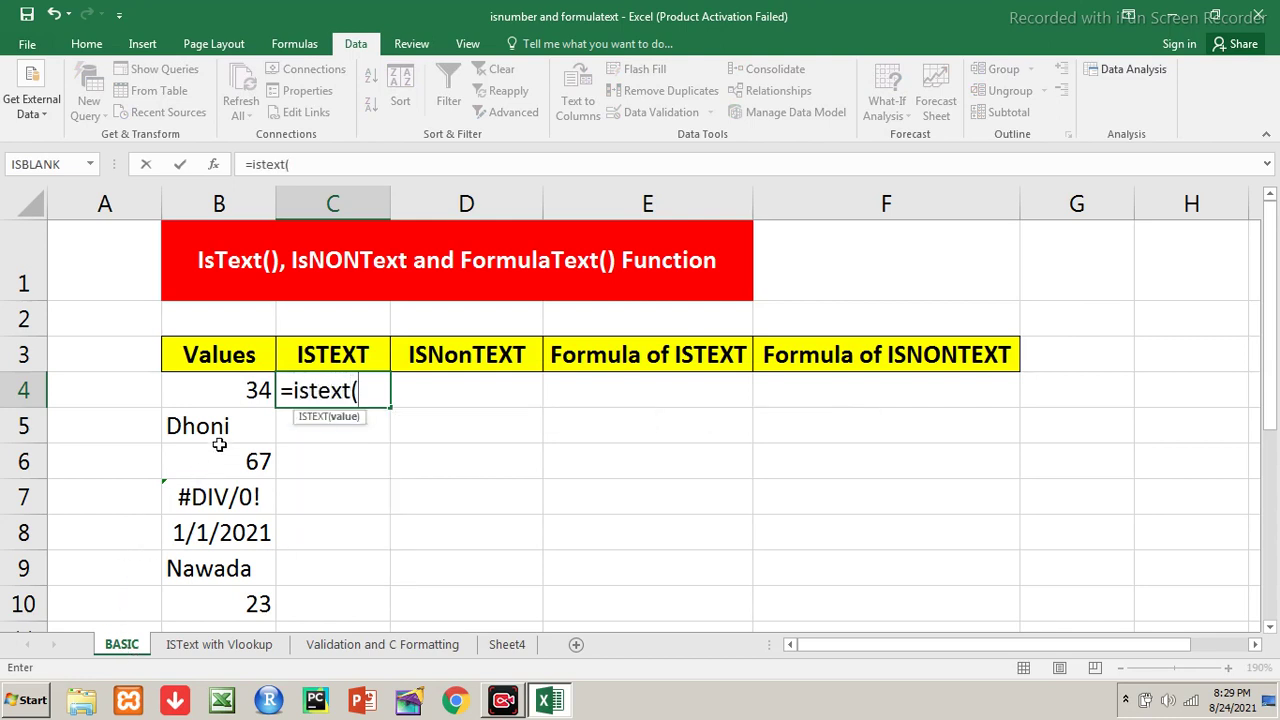
left_click(219, 394)
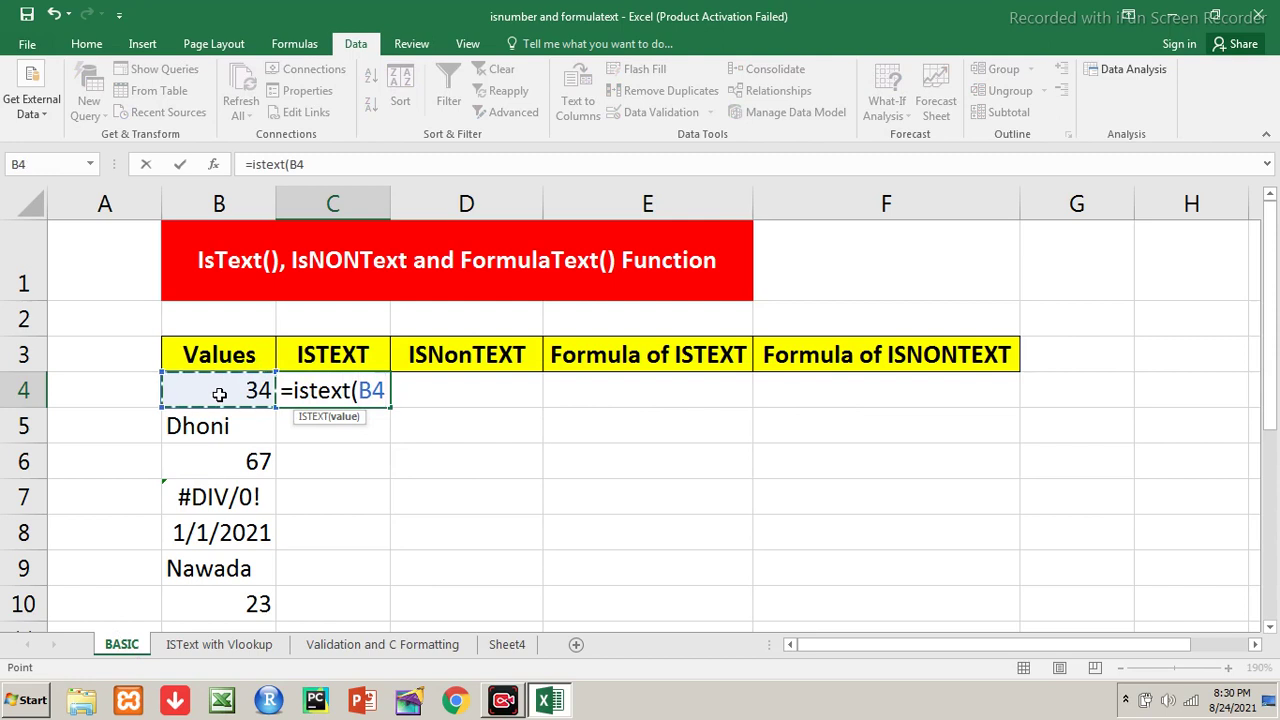
type(")")
key("Return")
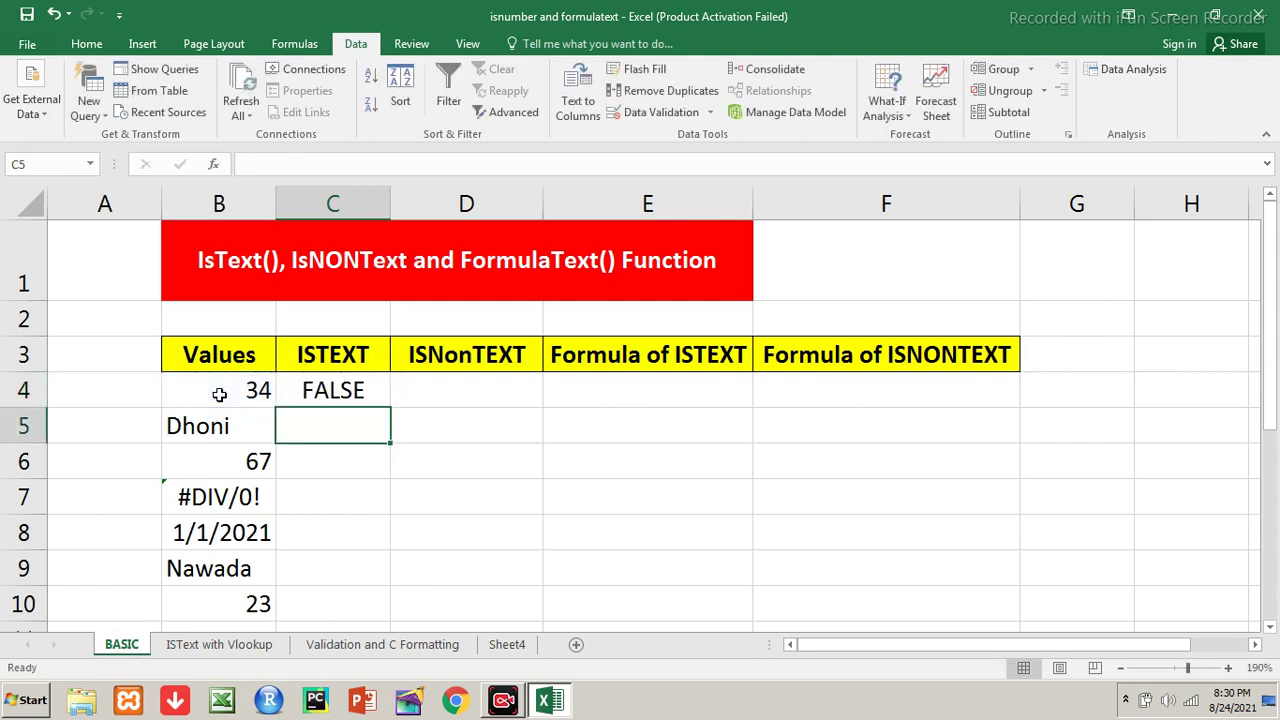
key("Up")
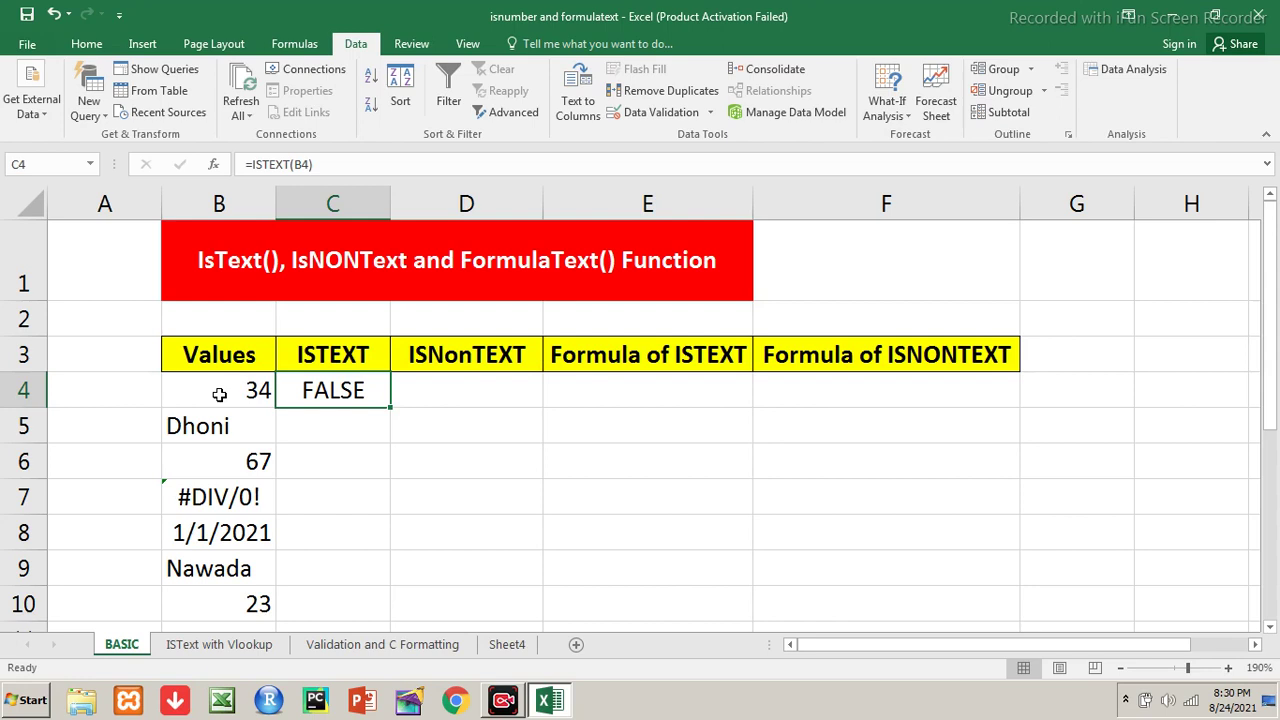
key("shift+Down")
key("shift+Down")
key("shift+Down")
key("shift+Down")
key("shift+Down")
key("shift+Down")
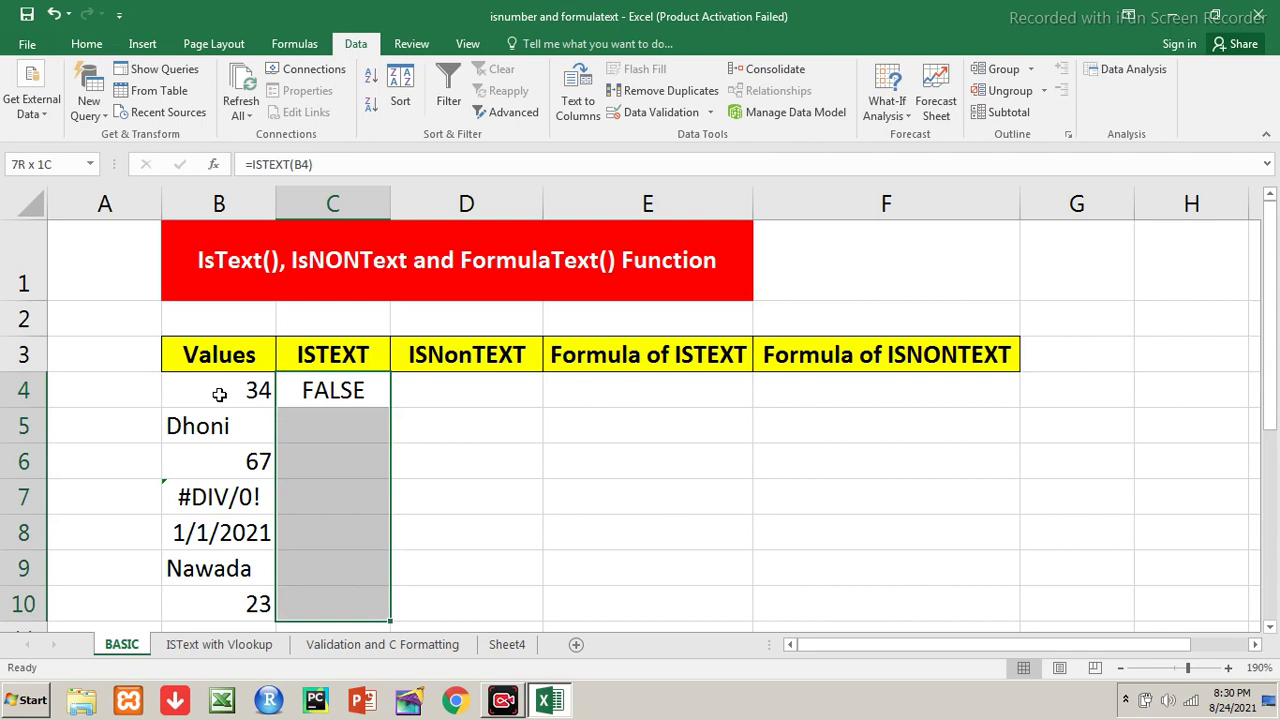
key("ctrl+d")
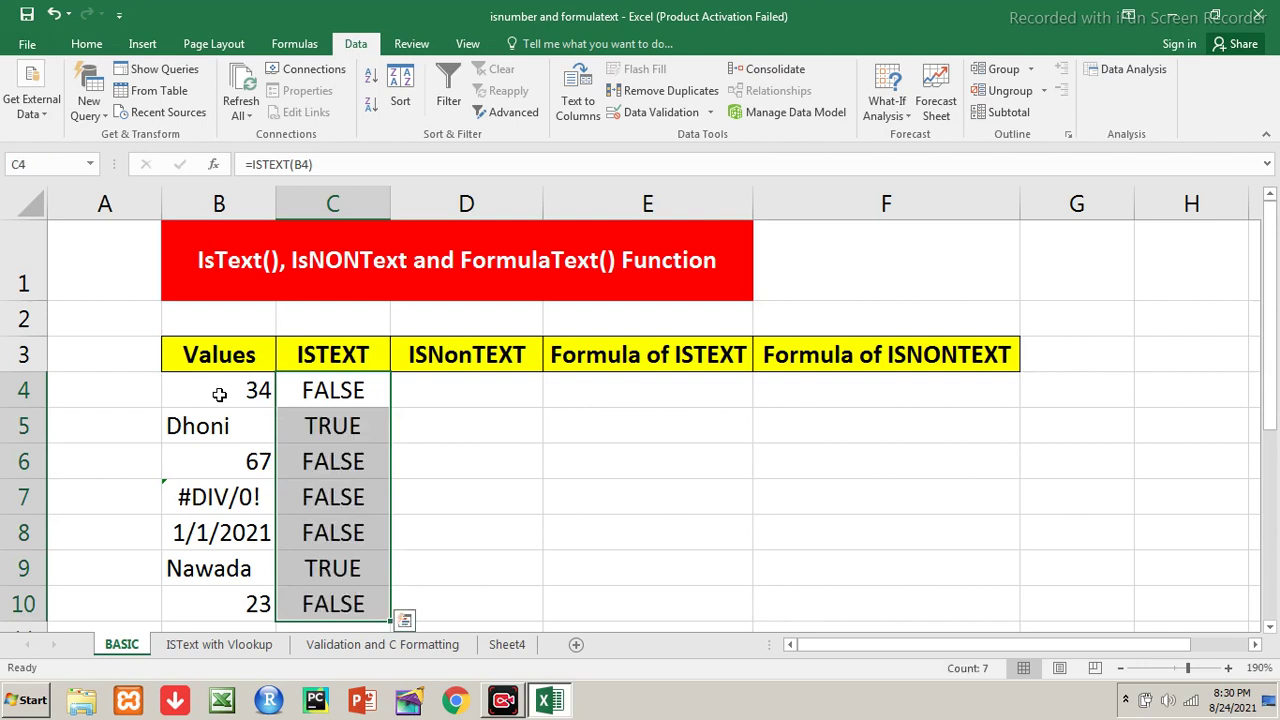
Bold the text entries Dhoni and Nawada, then select the FALSE results in C6:C8
key("Down")
key("Left")
key("Right")
key("Left")
key("ctrl+b")
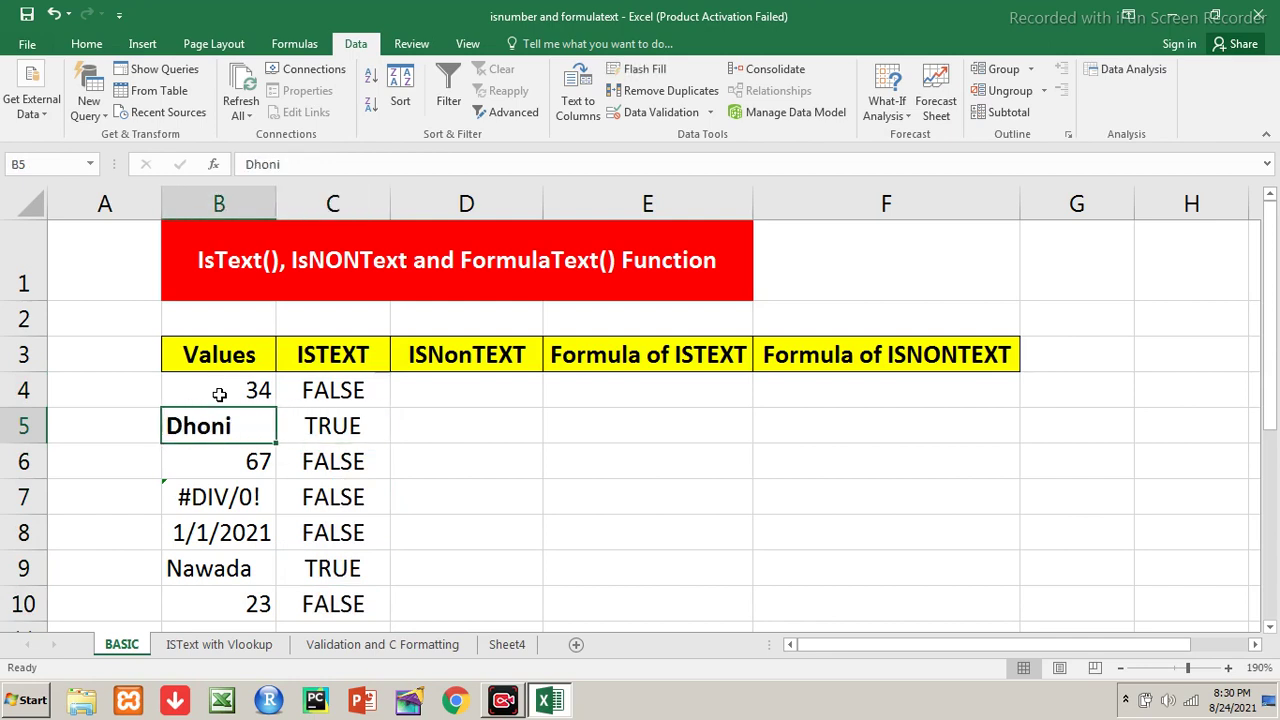
key("Down")
key("Down")
key("Down")
key("Down")
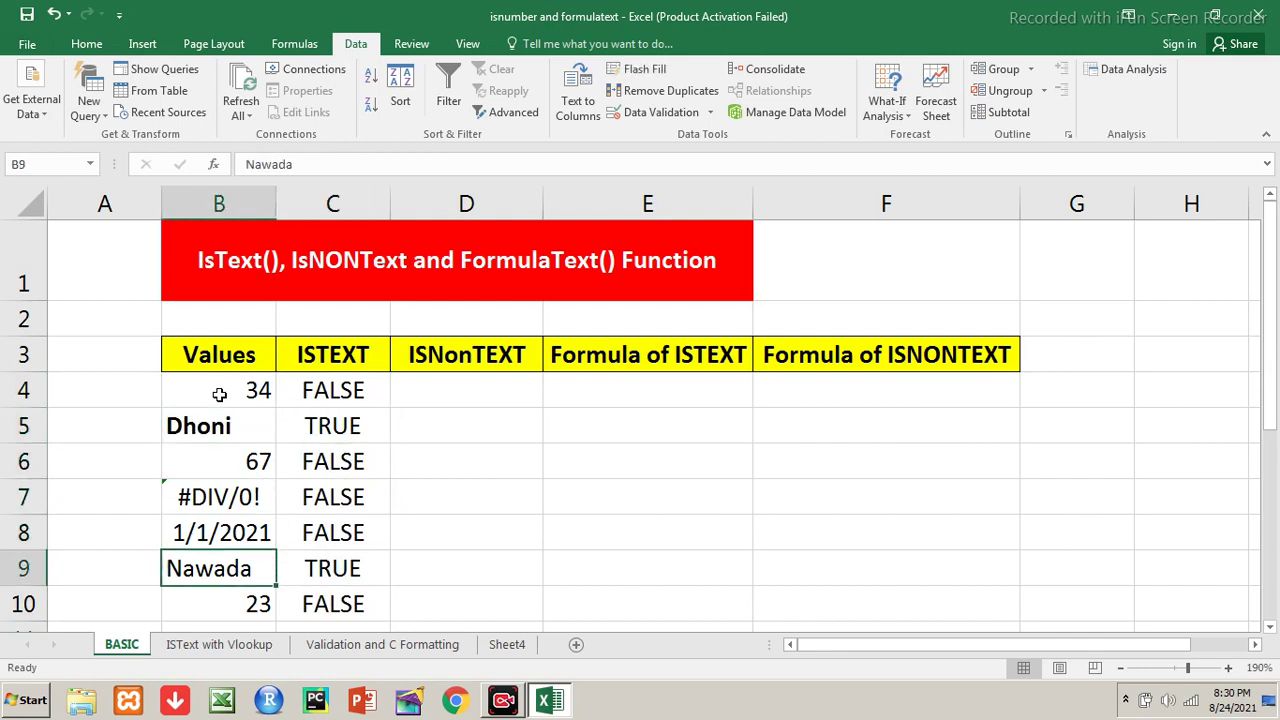
key("ctrl+b")
key("Right")
key("Up")
key("Up")
key("Up")
key("shift+Down")
key("shift+Down")
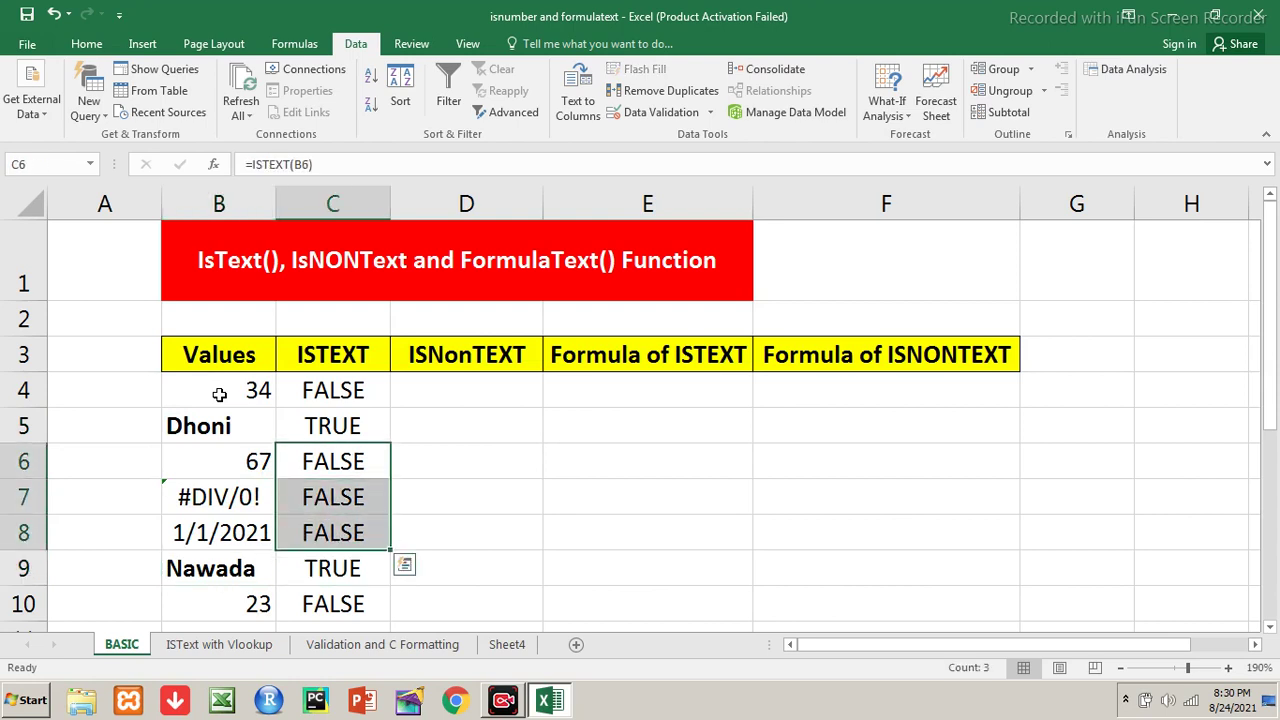
key("Down")
key("Down")
key("Down")
key("Down")
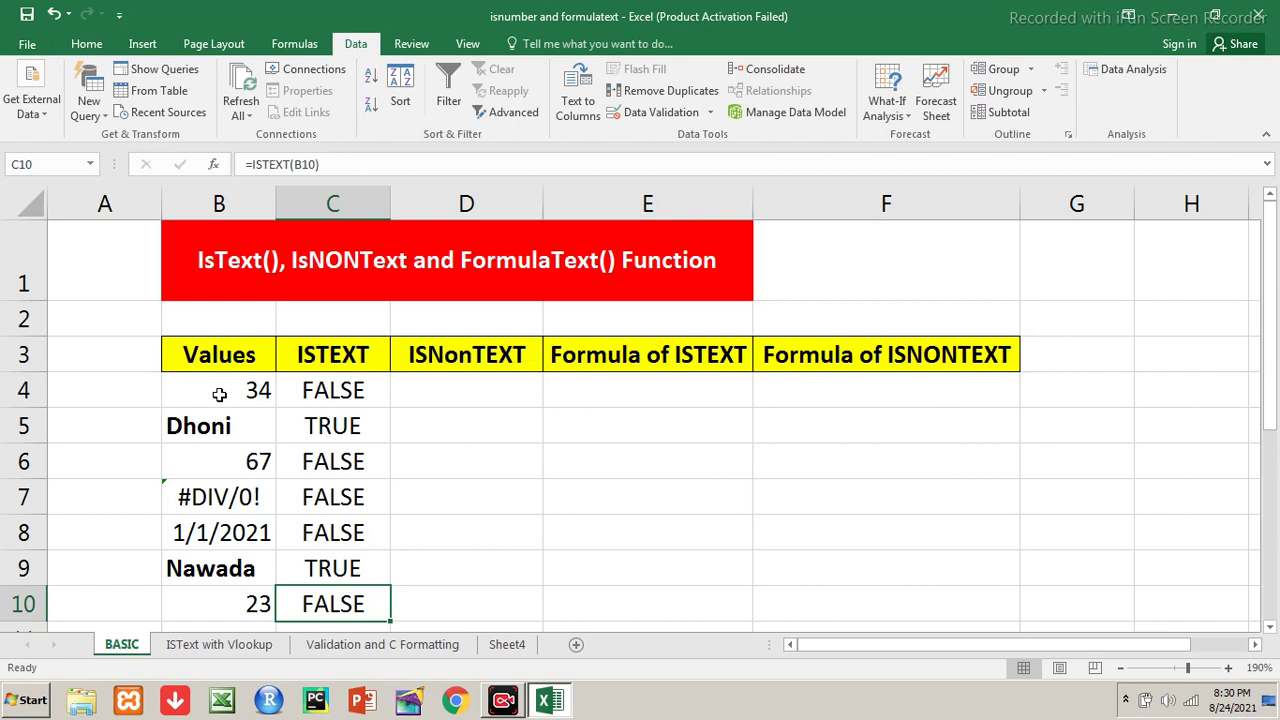
Enter =ISNONTEXT(B4) in D4 and fill it down through D10
left_click(420, 389)
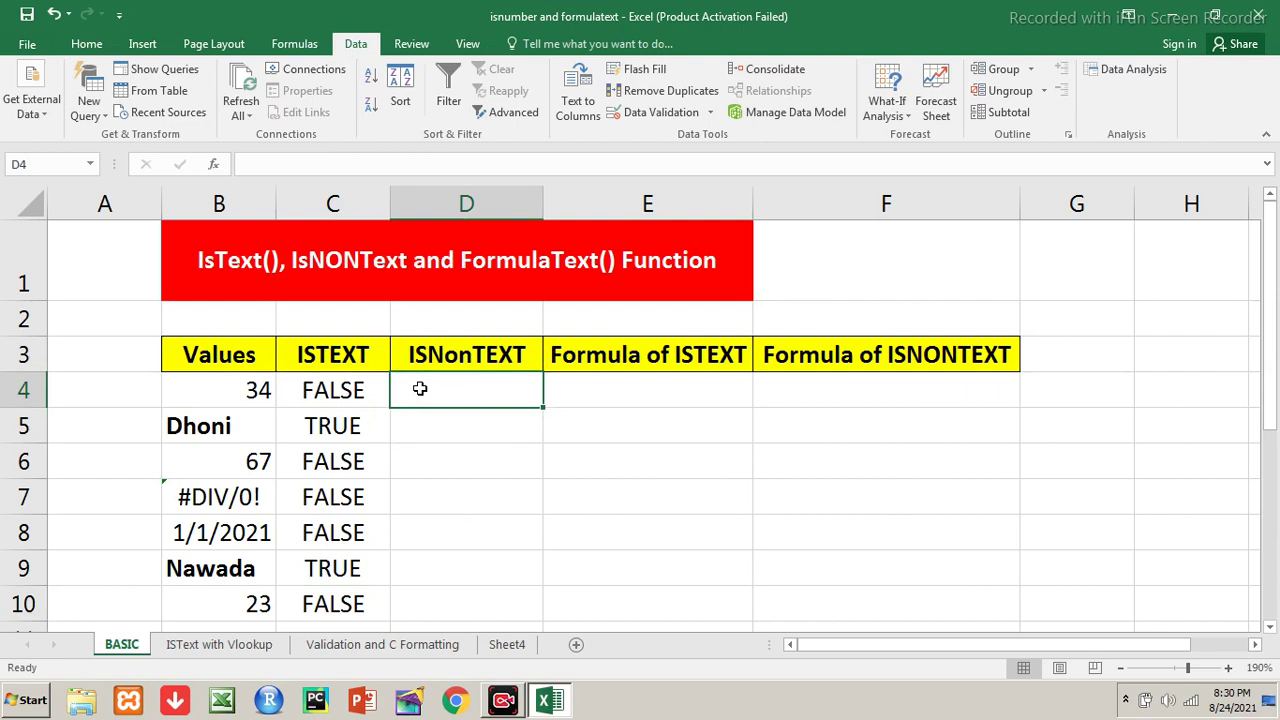
type("=")
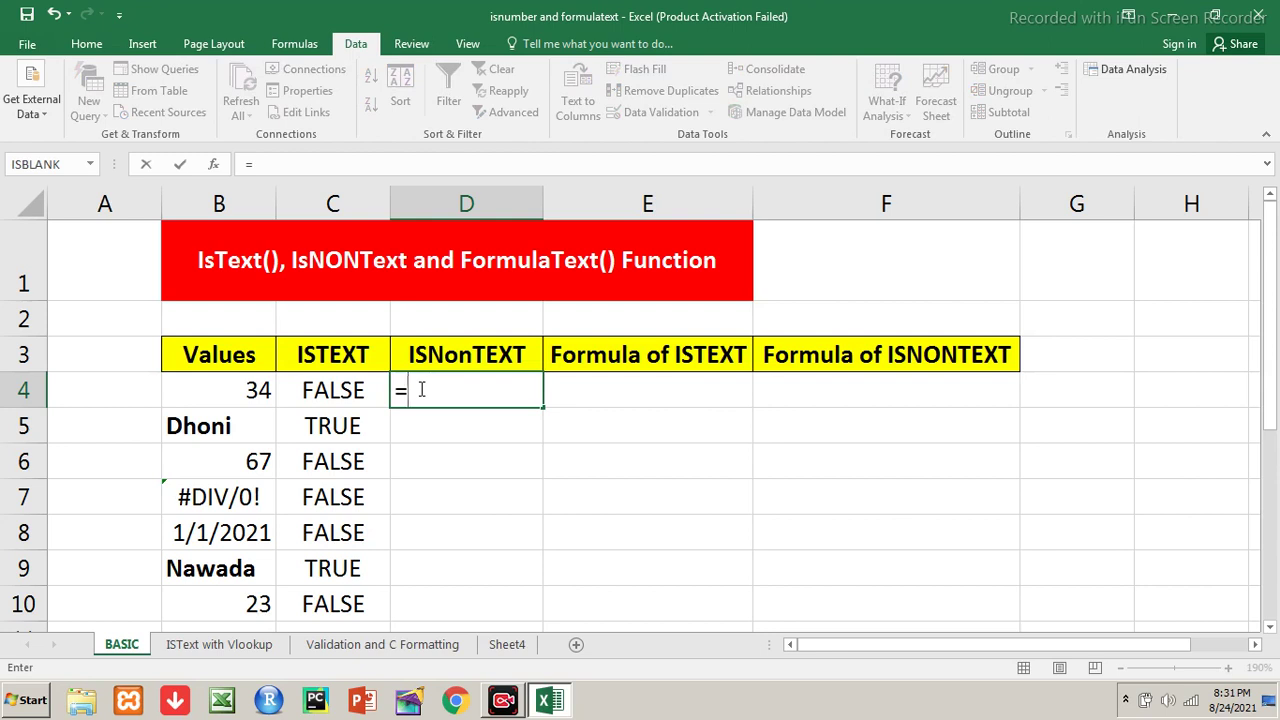
type("isnontext(")
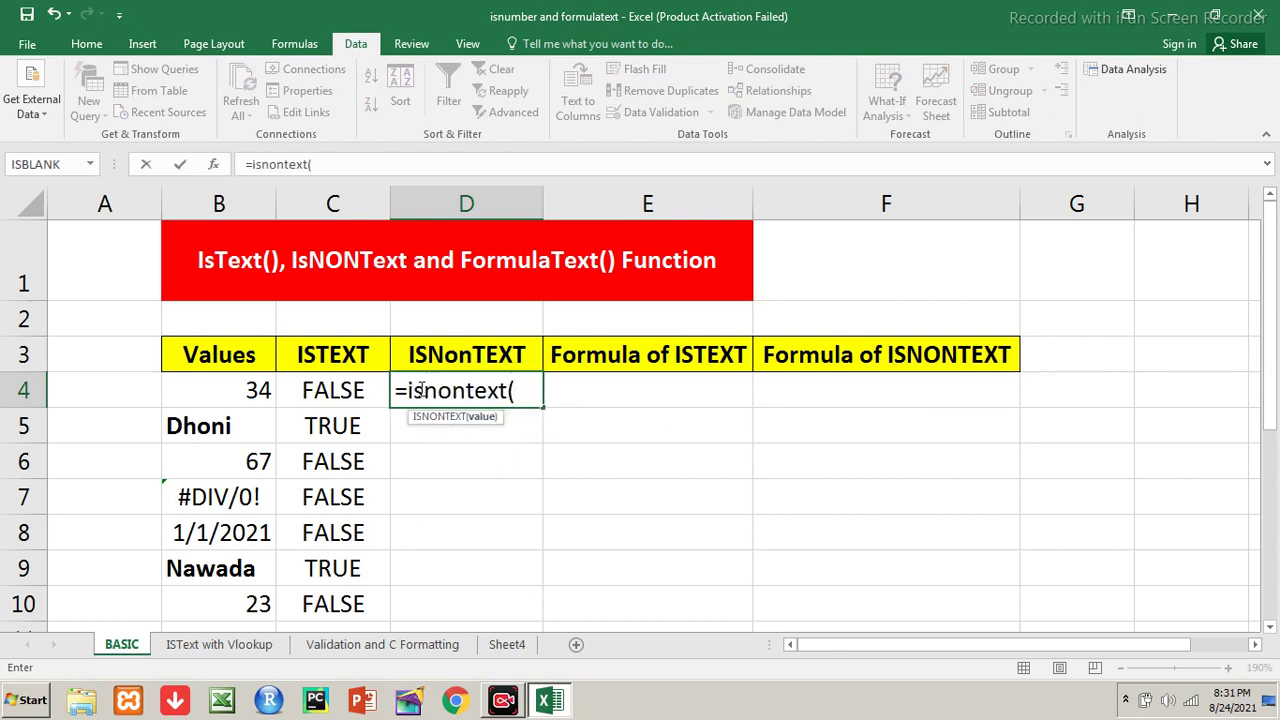
left_click(247, 398)
type(")")
key("Return")
key("Up")
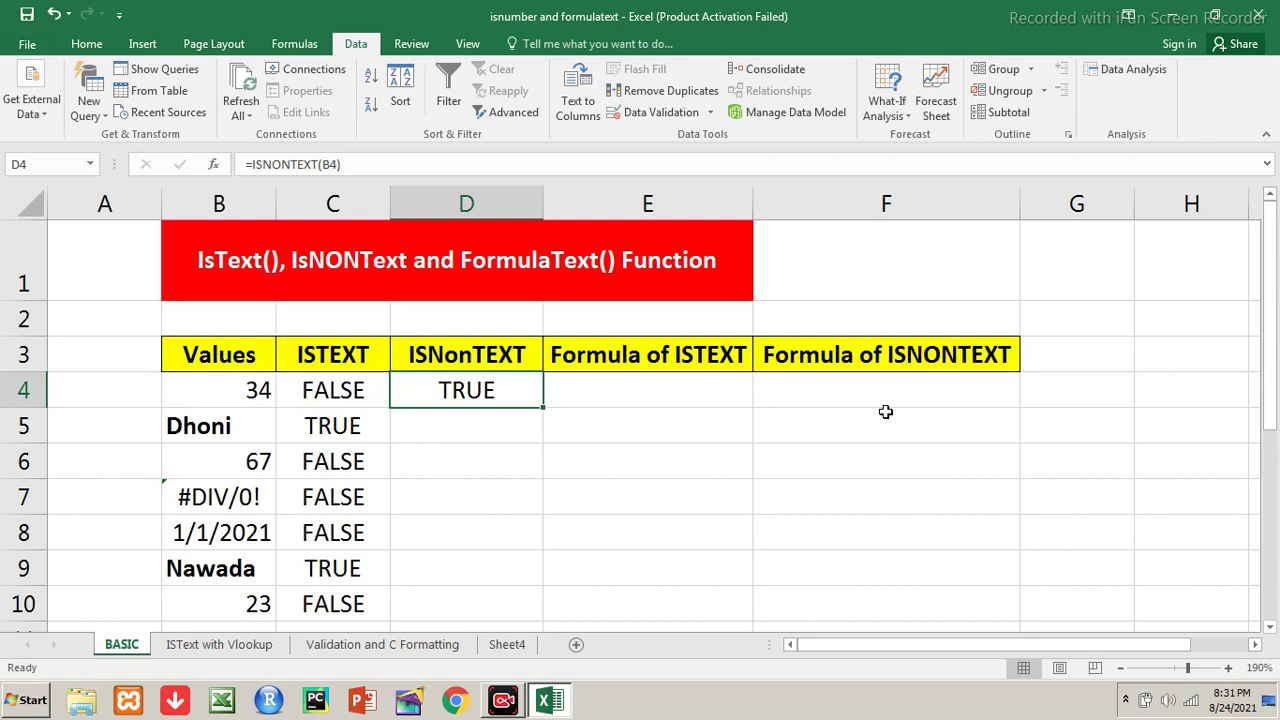
key("shift+Down")
key("shift+Down")
key("shift+Down")
key("shift+Down")
key("shift+Down")
key("shift+Down")
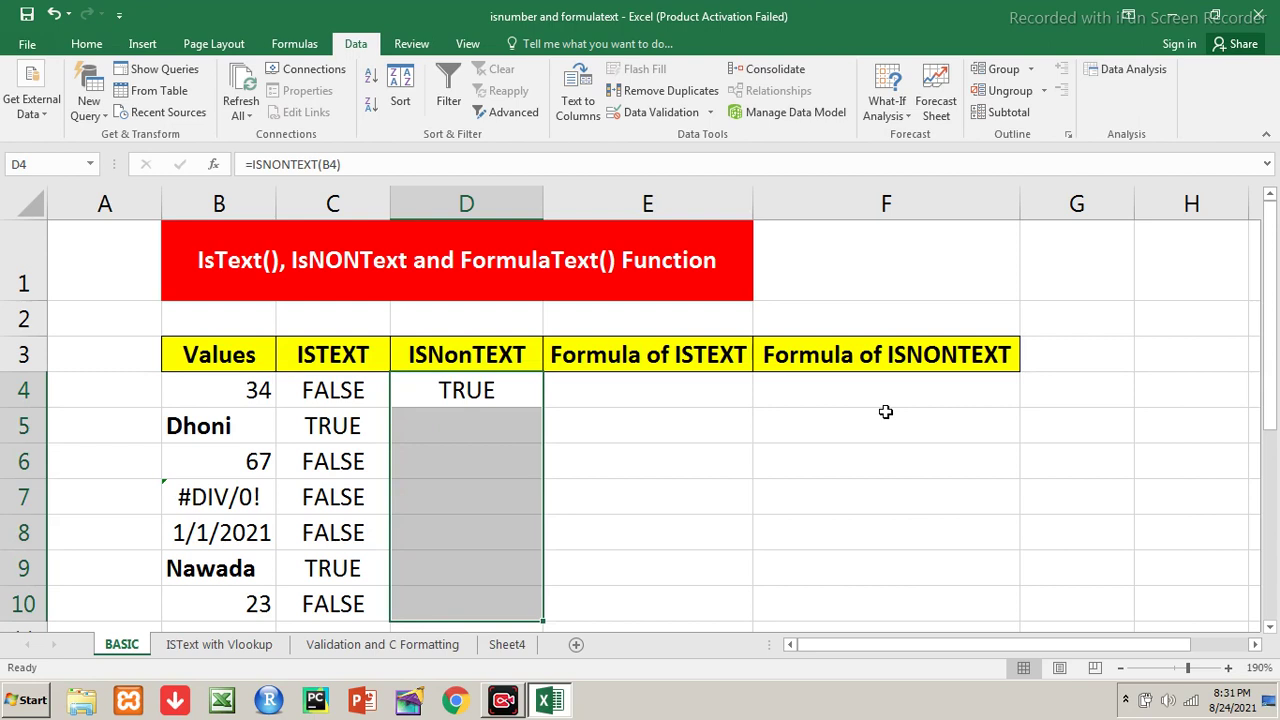
key("ctrl+d")
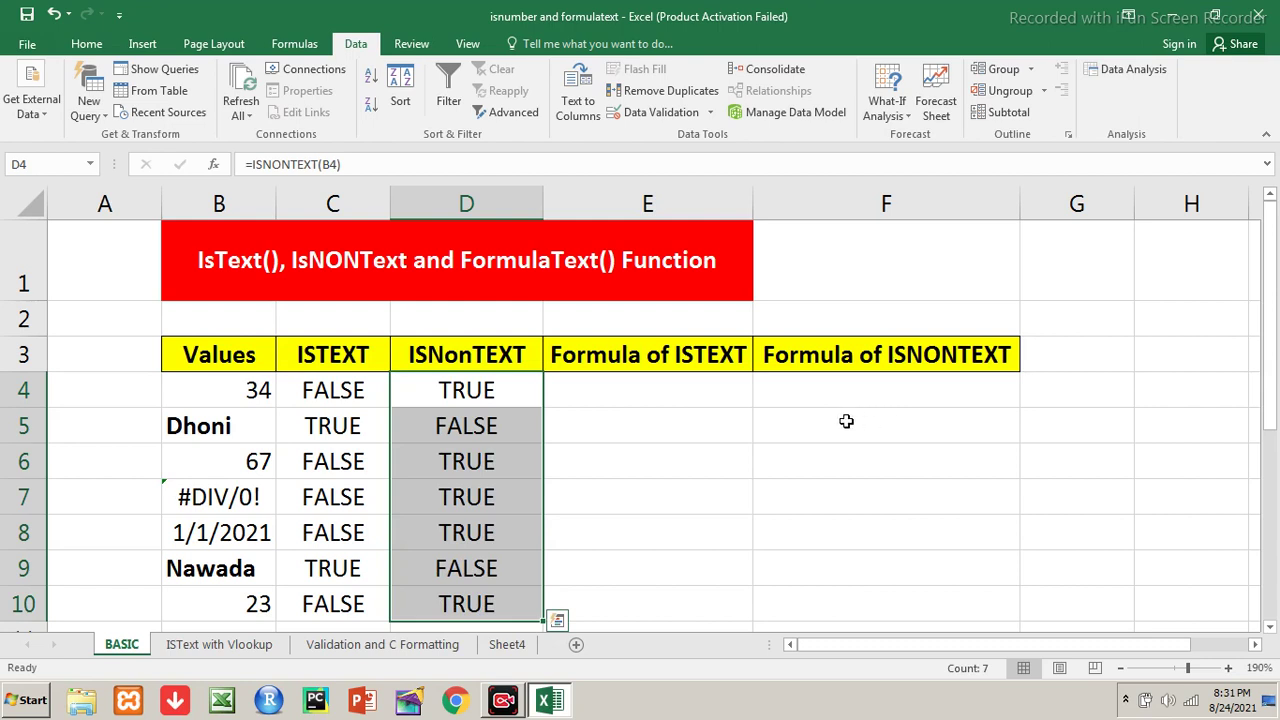
Compare the ISTEXT and ISNONTEXT results, then show the formulas instead of their values
left_click(365, 400)
key("shift+Down")
key("shift+Down")
key("shift+Down")
key("shift+Down")
key("shift+Down")
key("shift+Down")
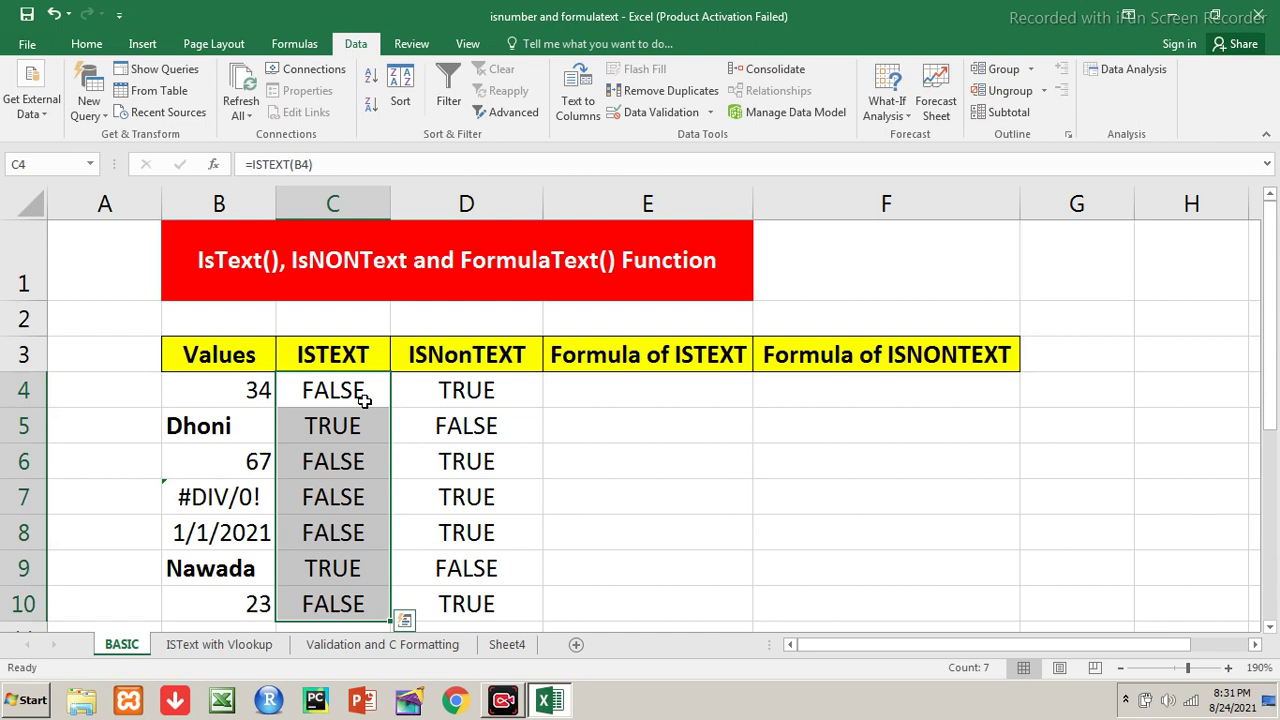
key("Right")
key("shift+Down")
key("shift+Down")
key("shift+Down")
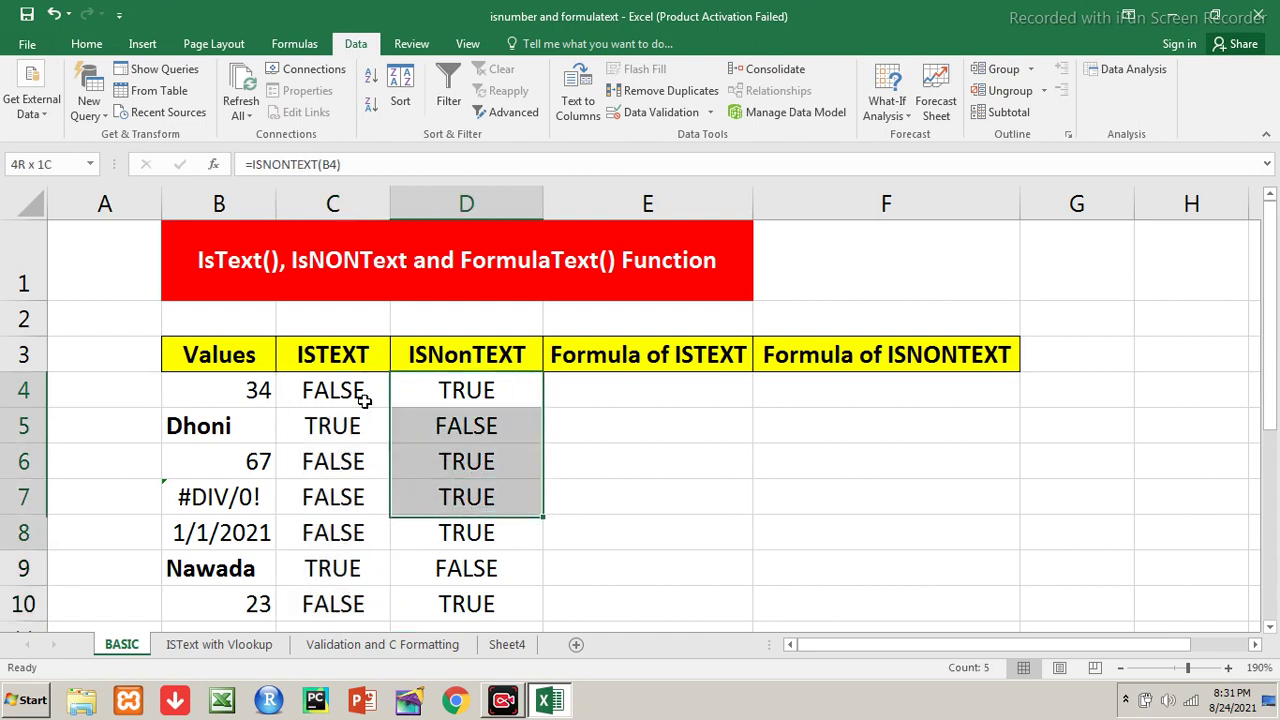
key("shift+Down")
key("shift+Down")
key("shift+Down")
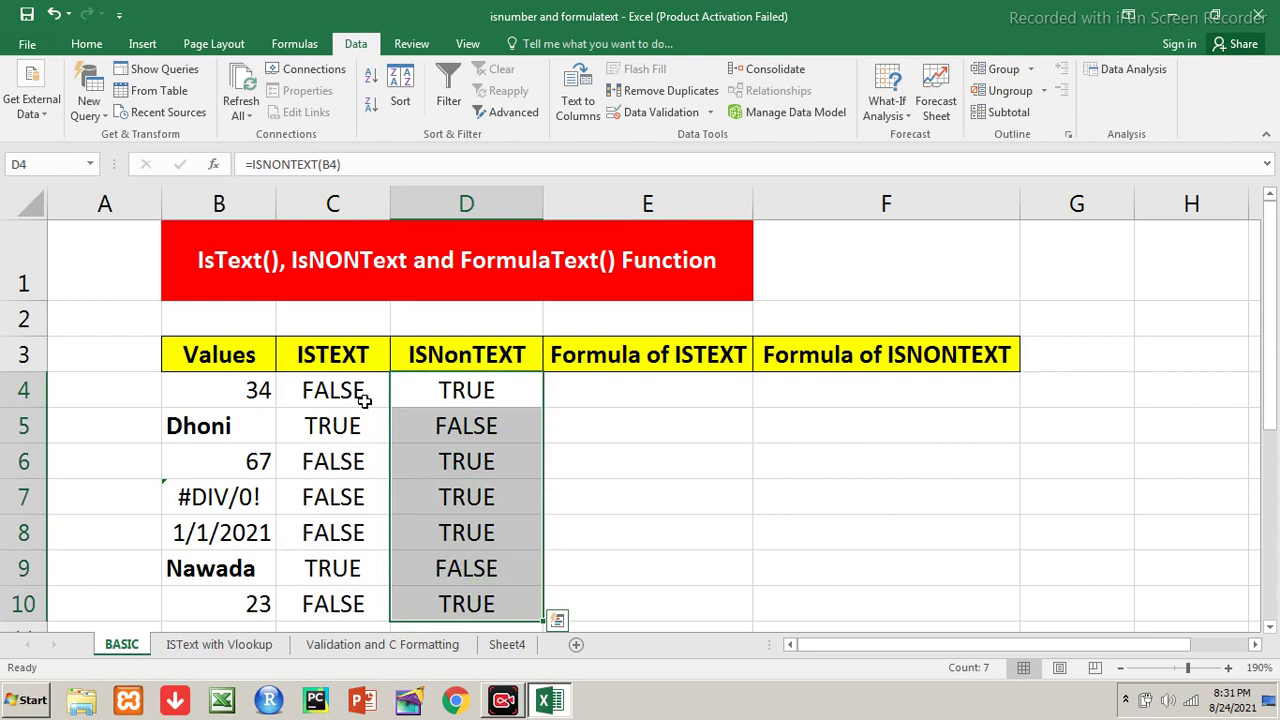
key("ctrl+grave")
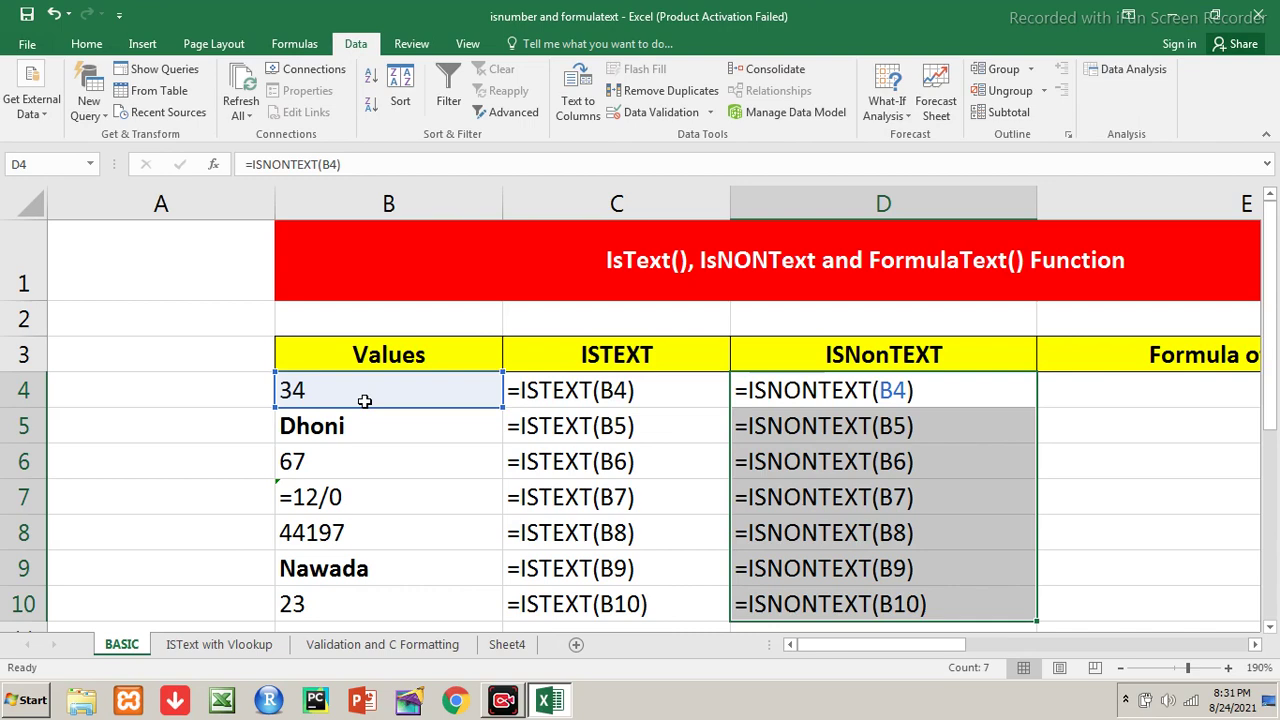
key("ctrl+grave")
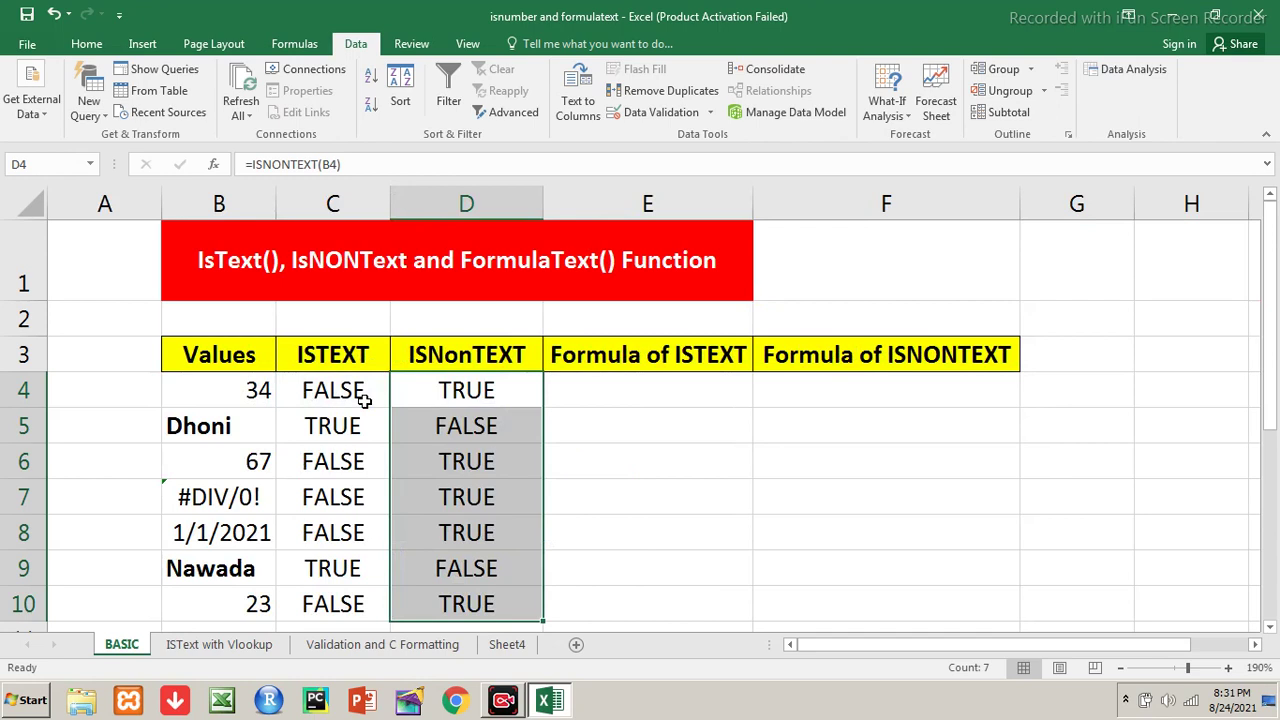
key("Right")
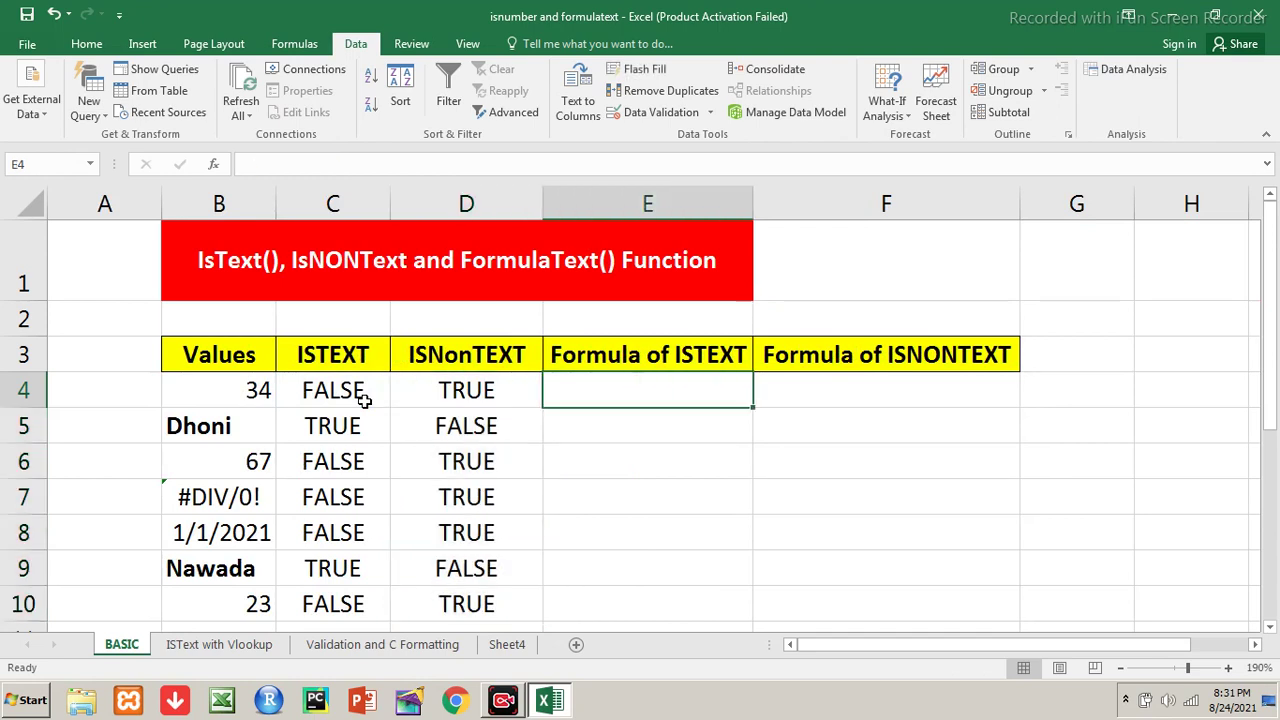
Enter =FORMULATEXT(C4) in E4 and copy it down through E10
key("Left")
key("Left")
key("Right")
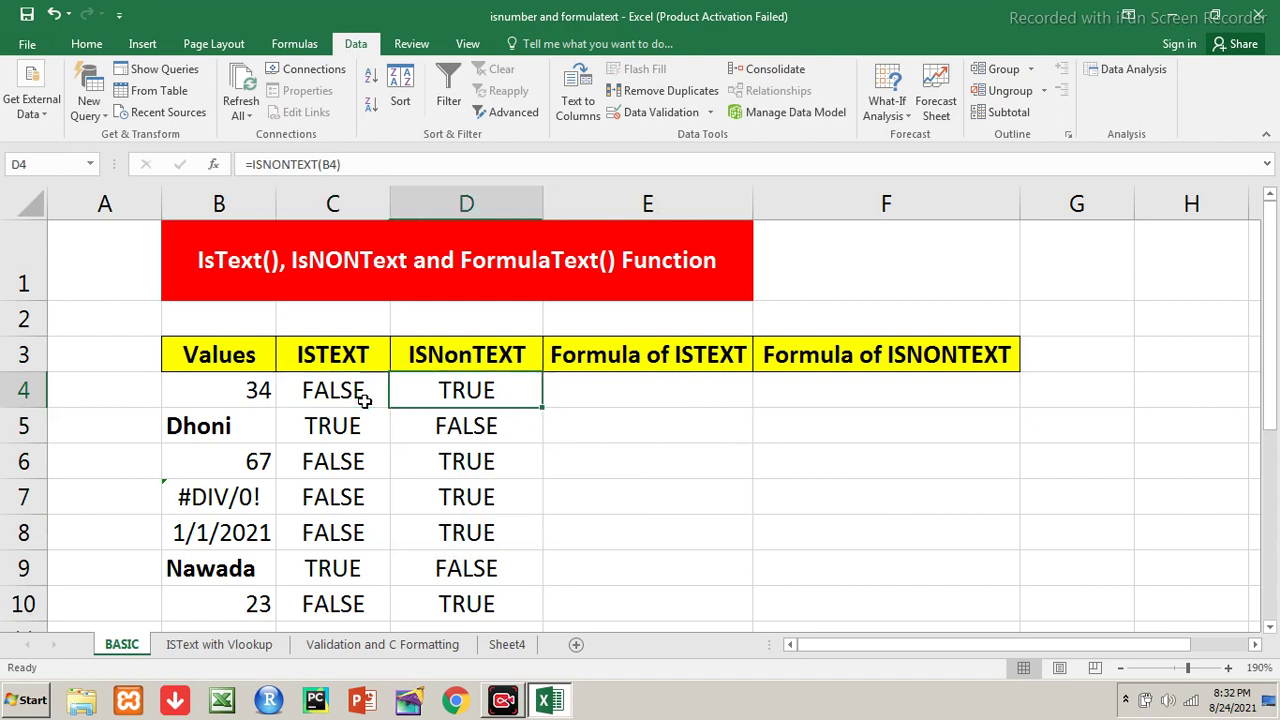
key("Right")
type("=")
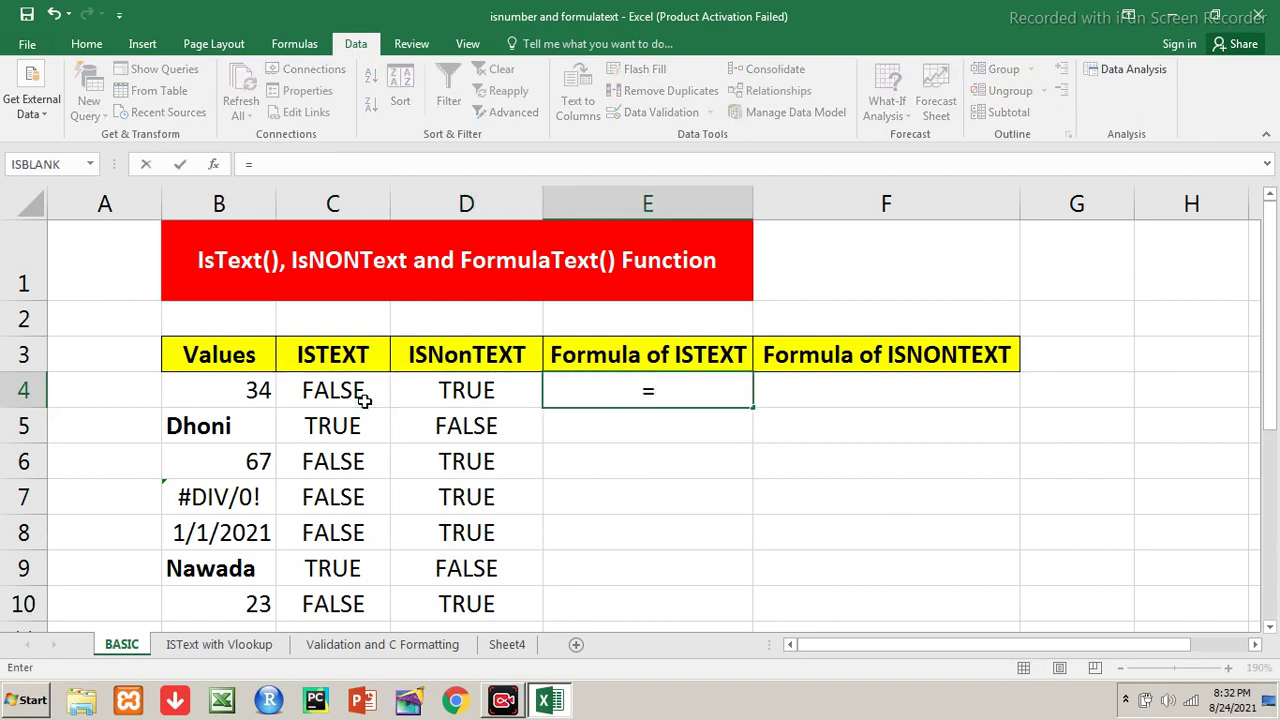
type("formula")
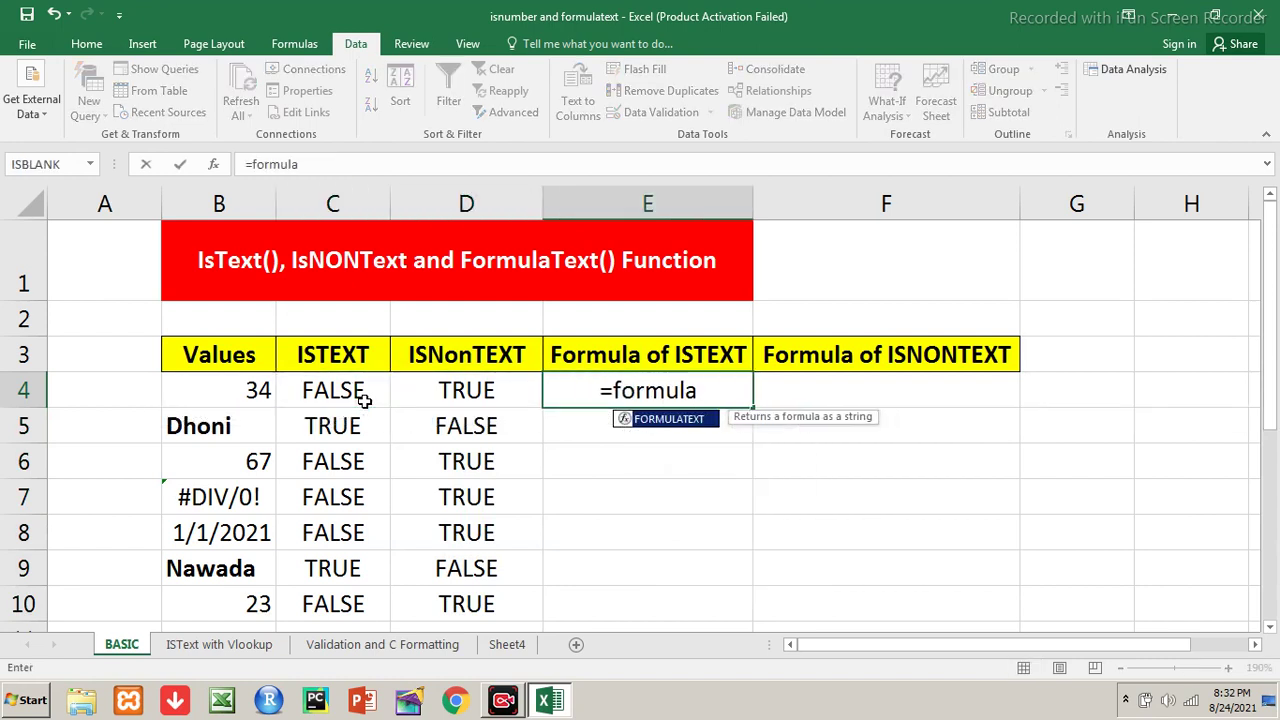
key("Tab")
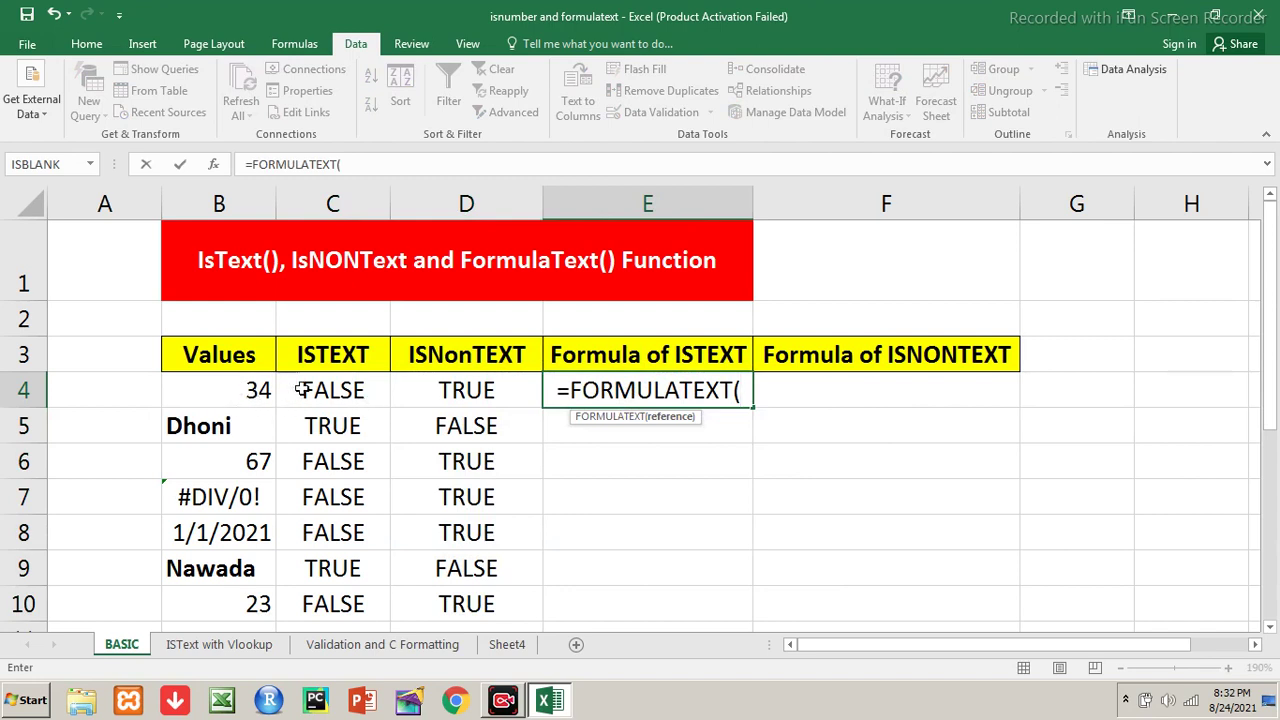
left_click(311, 390)
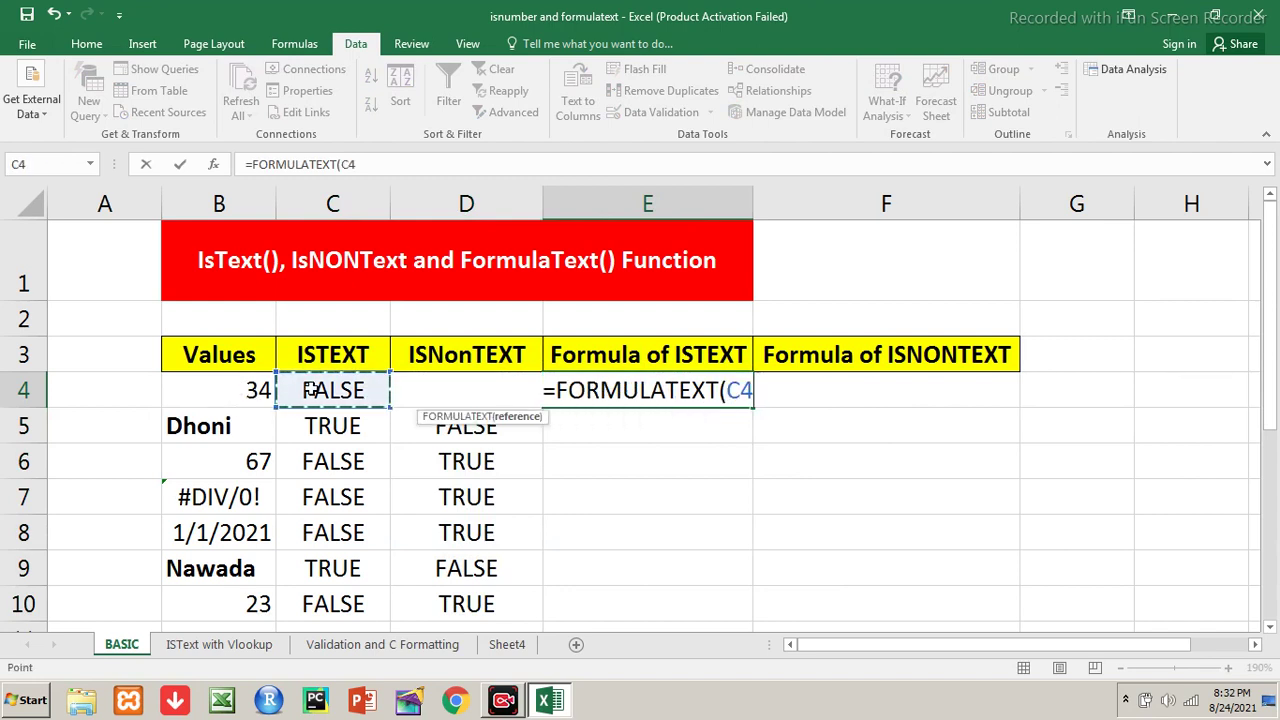
type(")")
key("Return")
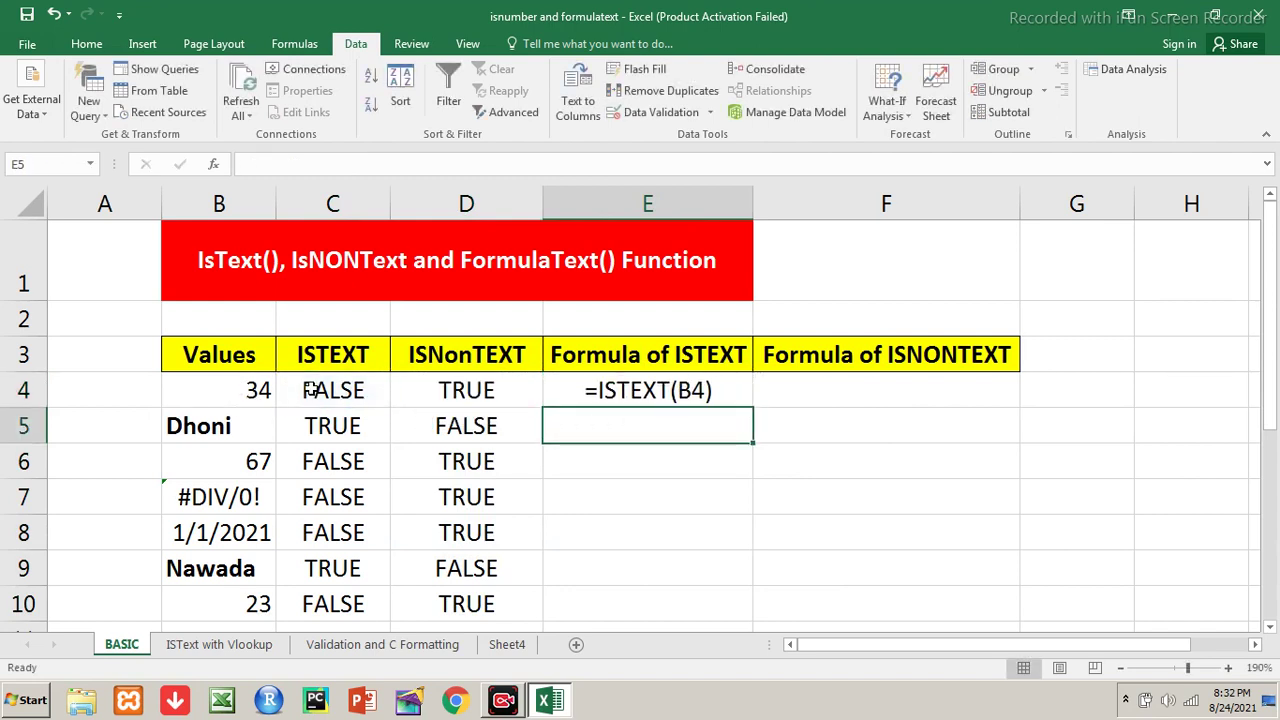
key("Up")
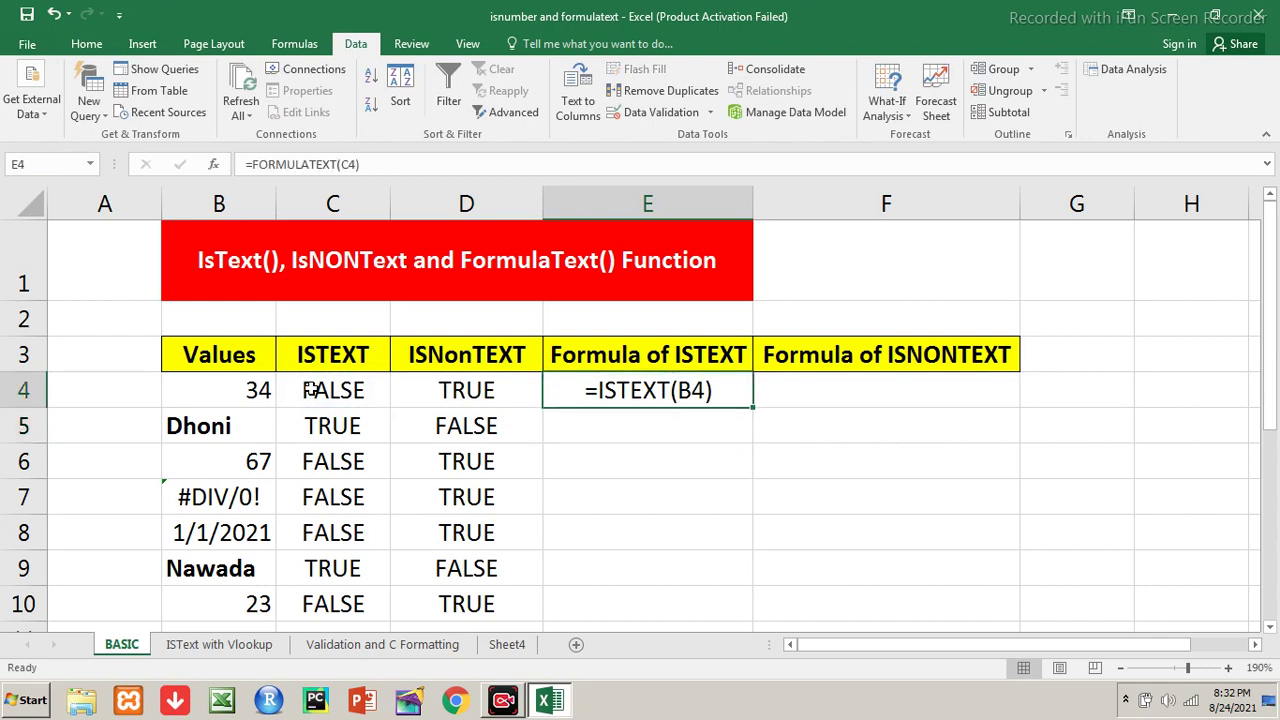
key("shift+Down")
key("shift+Down")
key("shift+Down")
key("shift+Down")
key("shift+Down")
key("shift+Down")
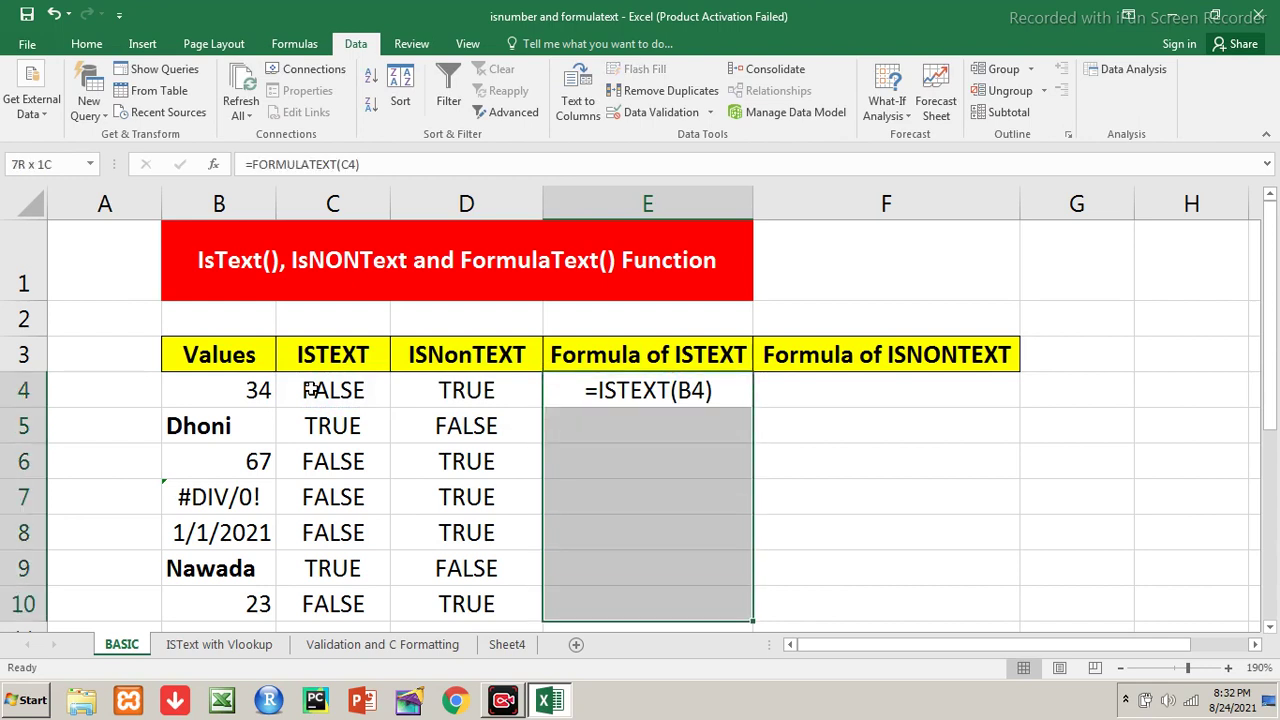
key("ctrl+d")
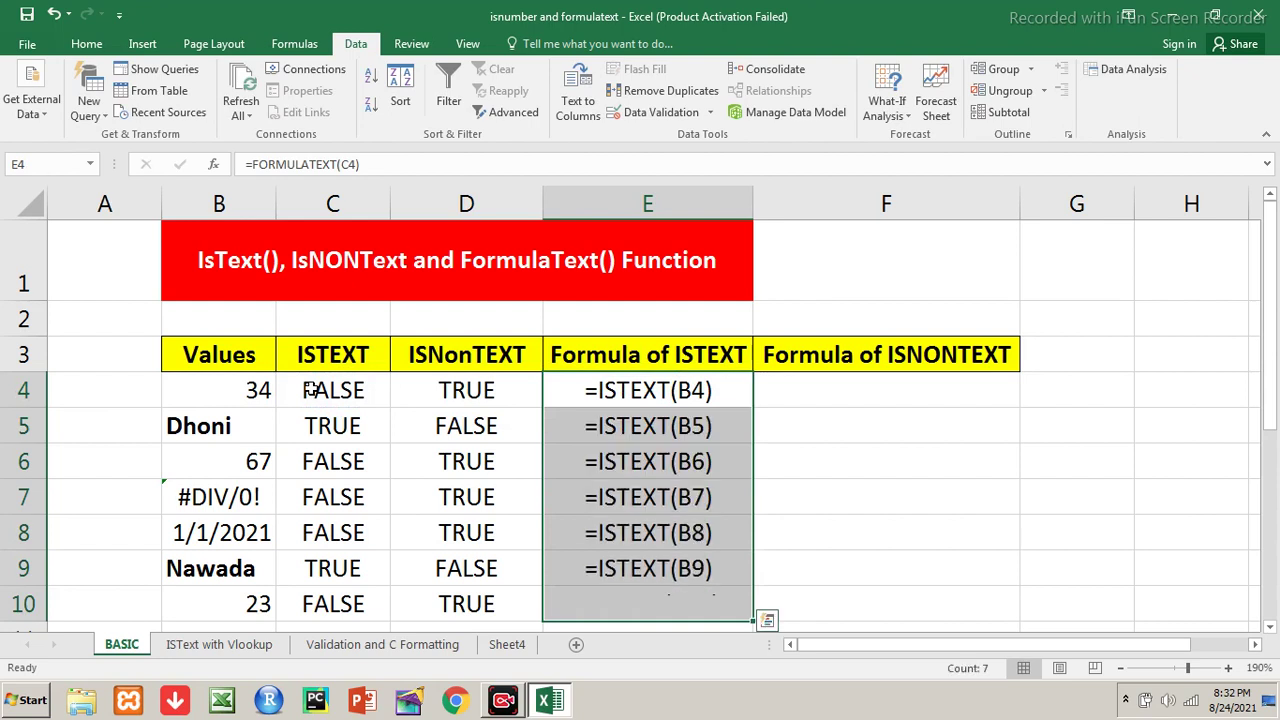
key("Down")
key("Down")
key("Down")
key("Down")
key("Down")
key("Down")
Check the ISNONTEXT formulas in column D, then begin a FORMULATEXT formula in F4
key("Up")
key("Up")
key("Up")
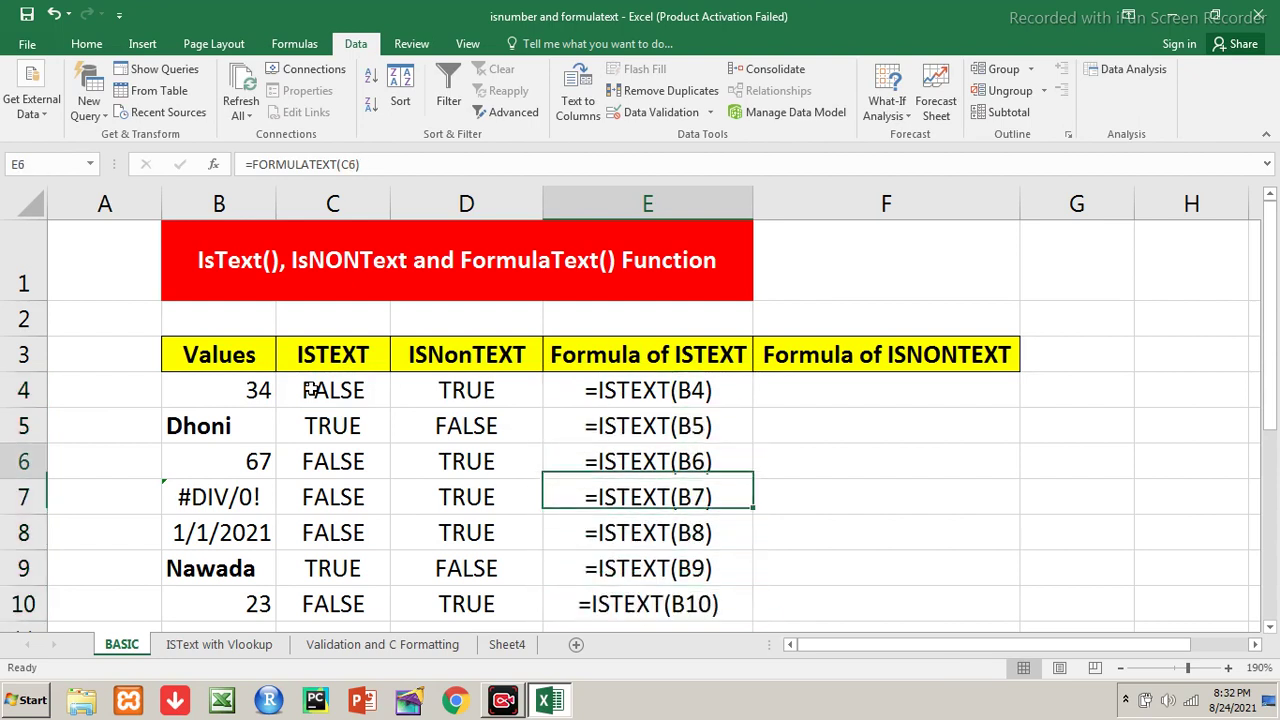
key("Up")
key("Up")
key("Up")
key("Right")
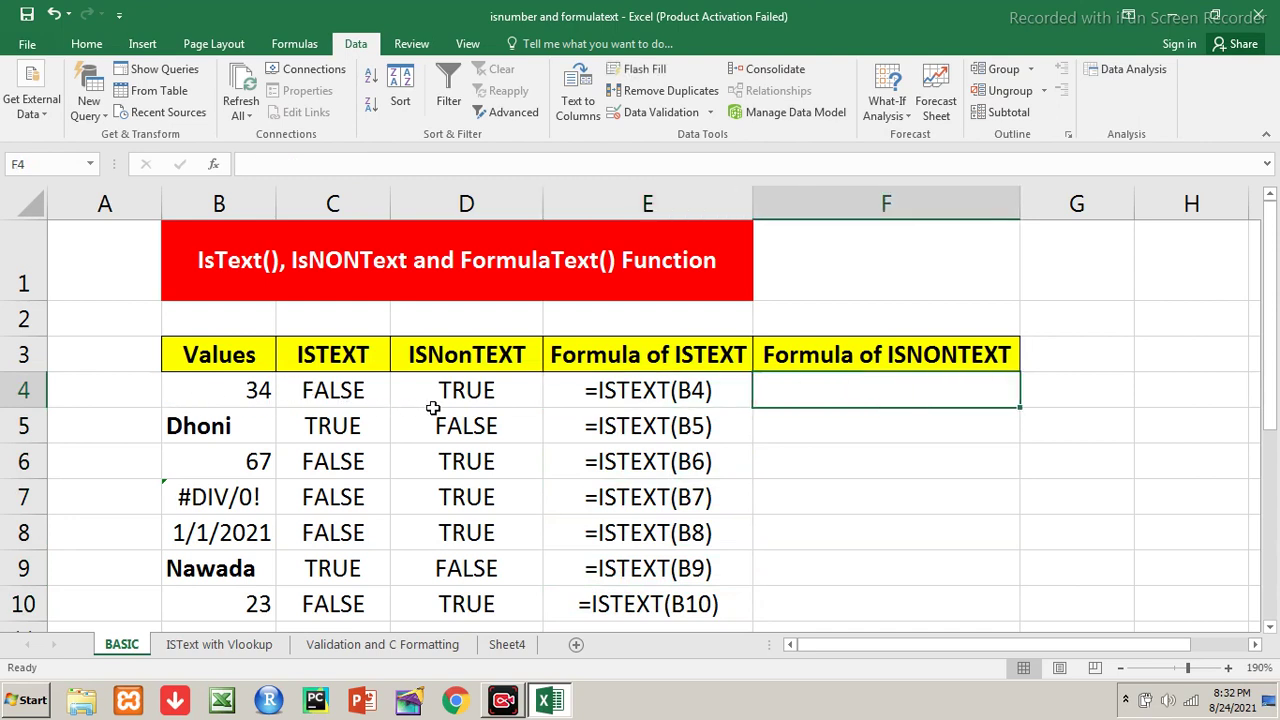
left_click(467, 411)
key("Up")
key("Down")
key("Down")
key("Down")
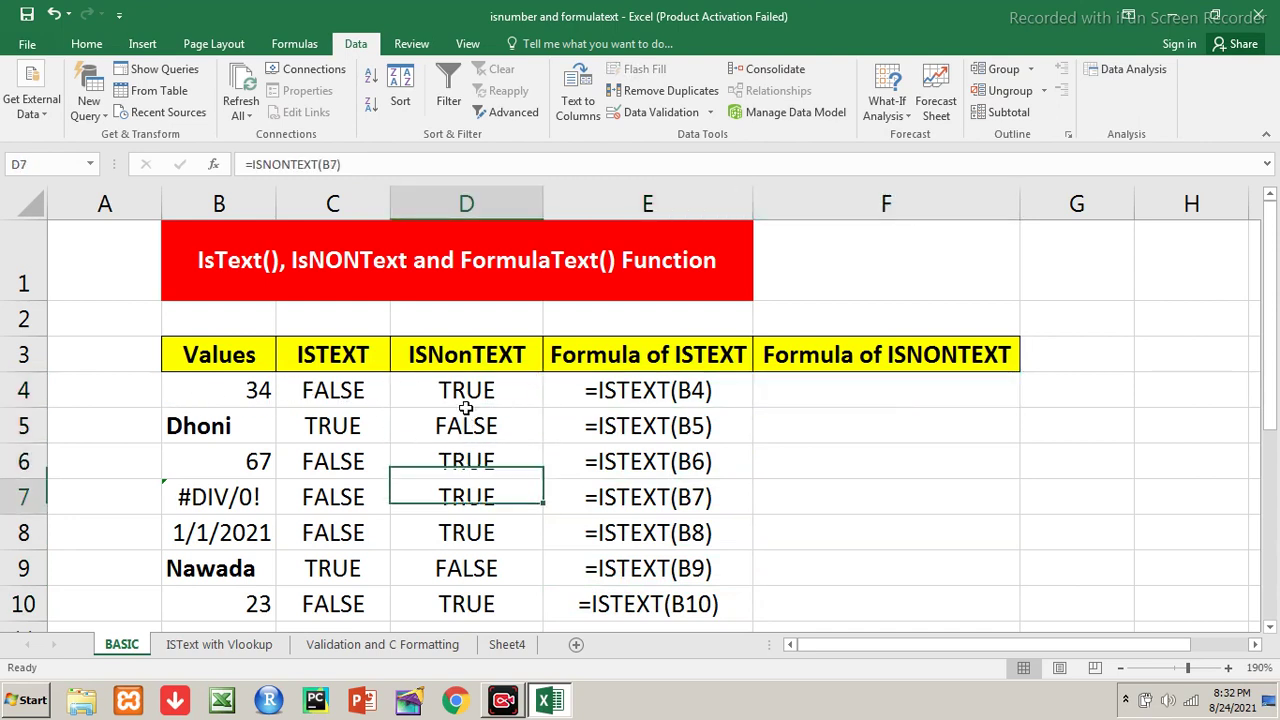
left_click(813, 404)
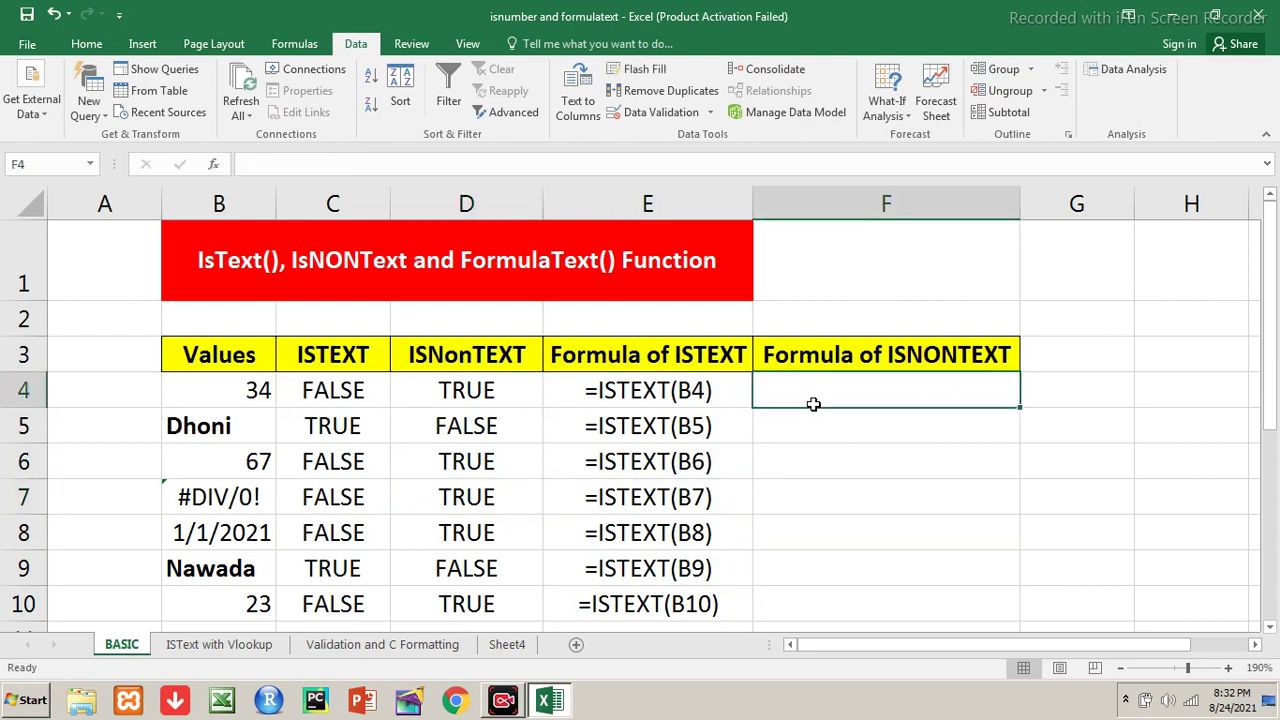
type("=")
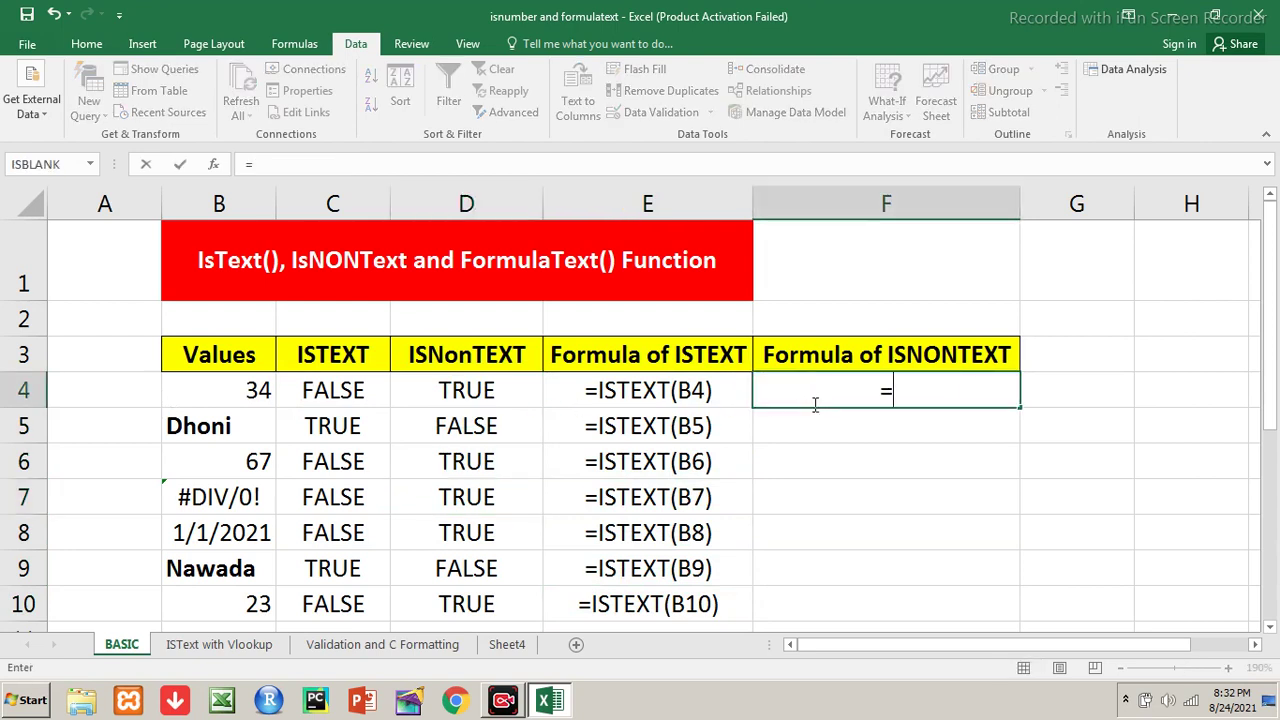
type("formula")
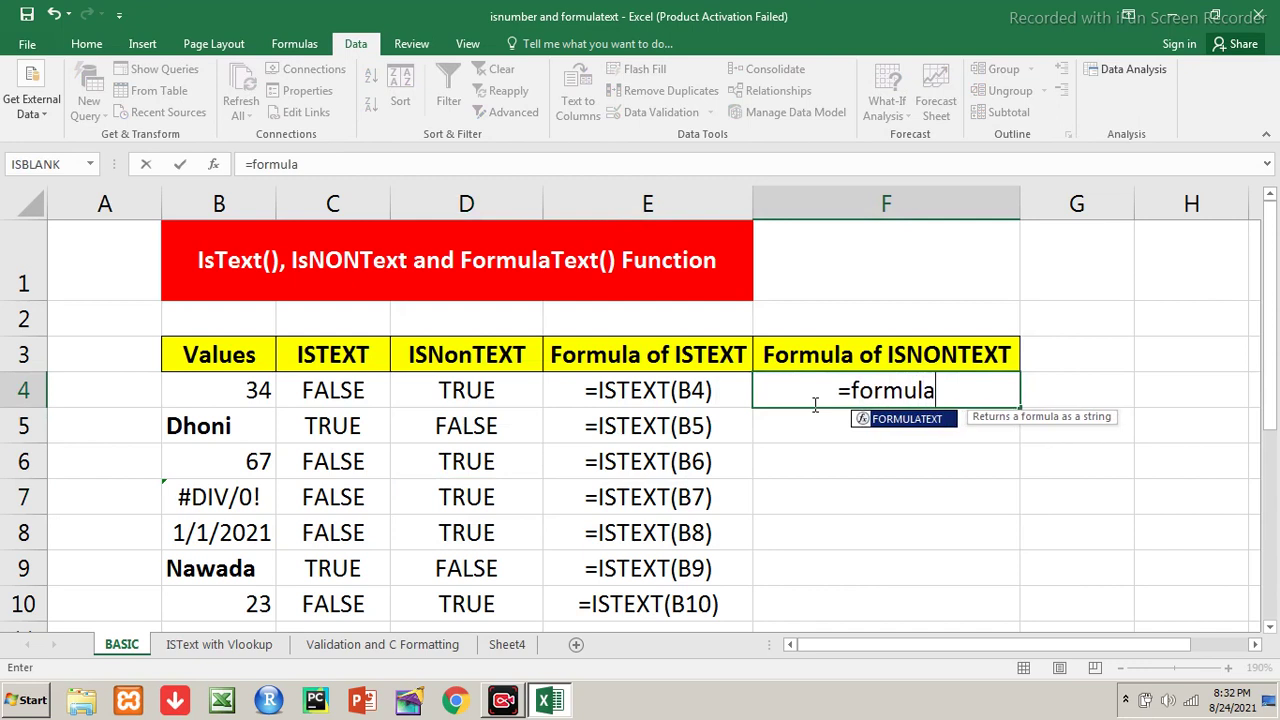
Complete =FORMULATEXT(D4) in F4, fill it down to F10, then go to the ISText with Vlookup sheet
key("Tab")
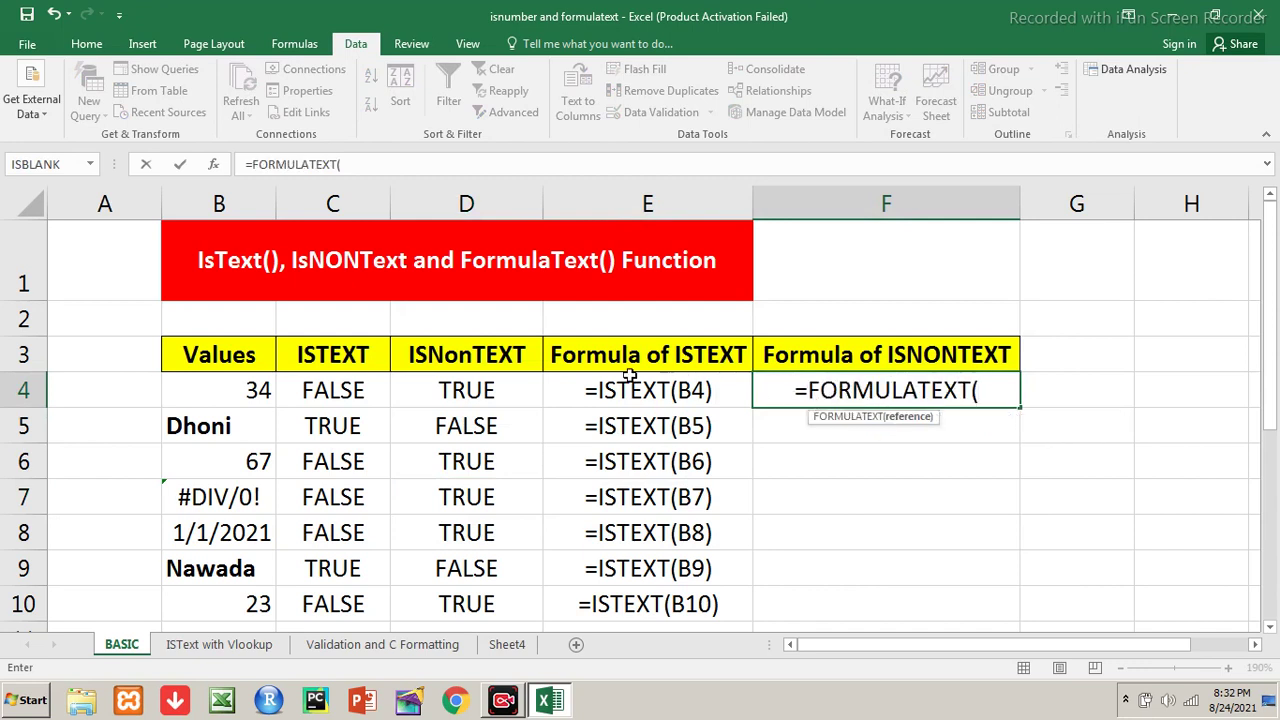
left_click(518, 391)
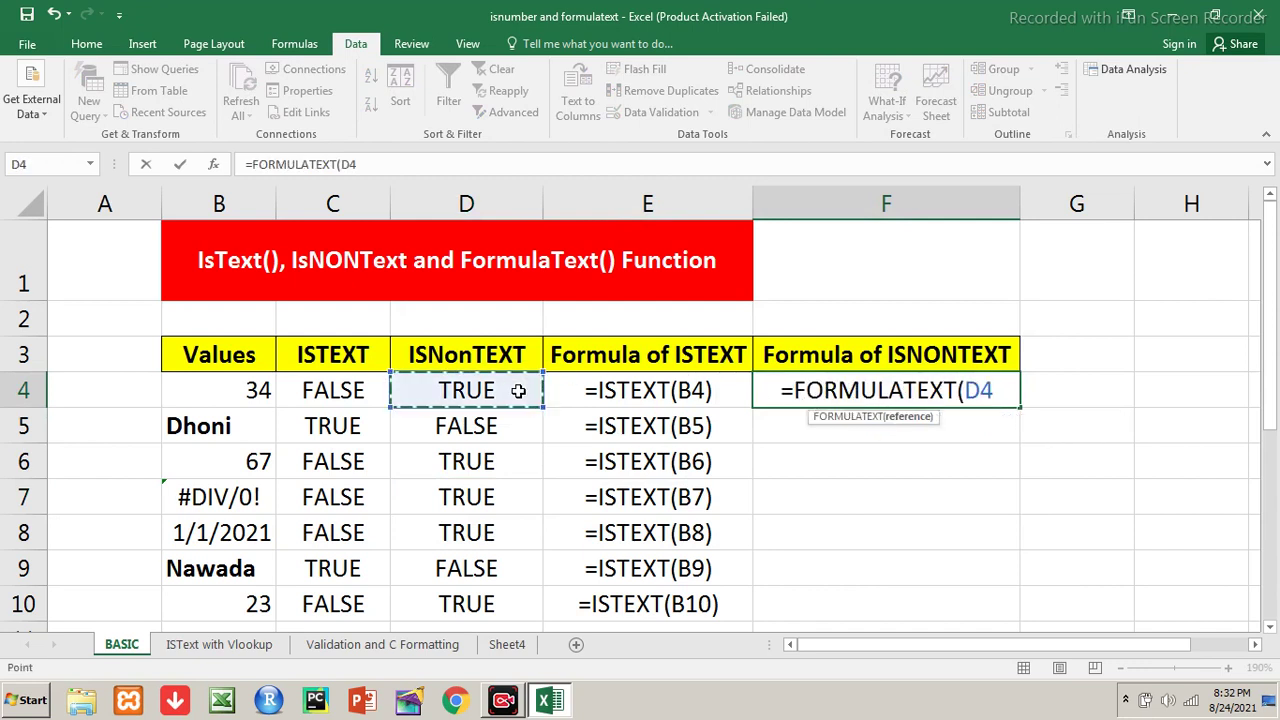
type(")")
key("Return")
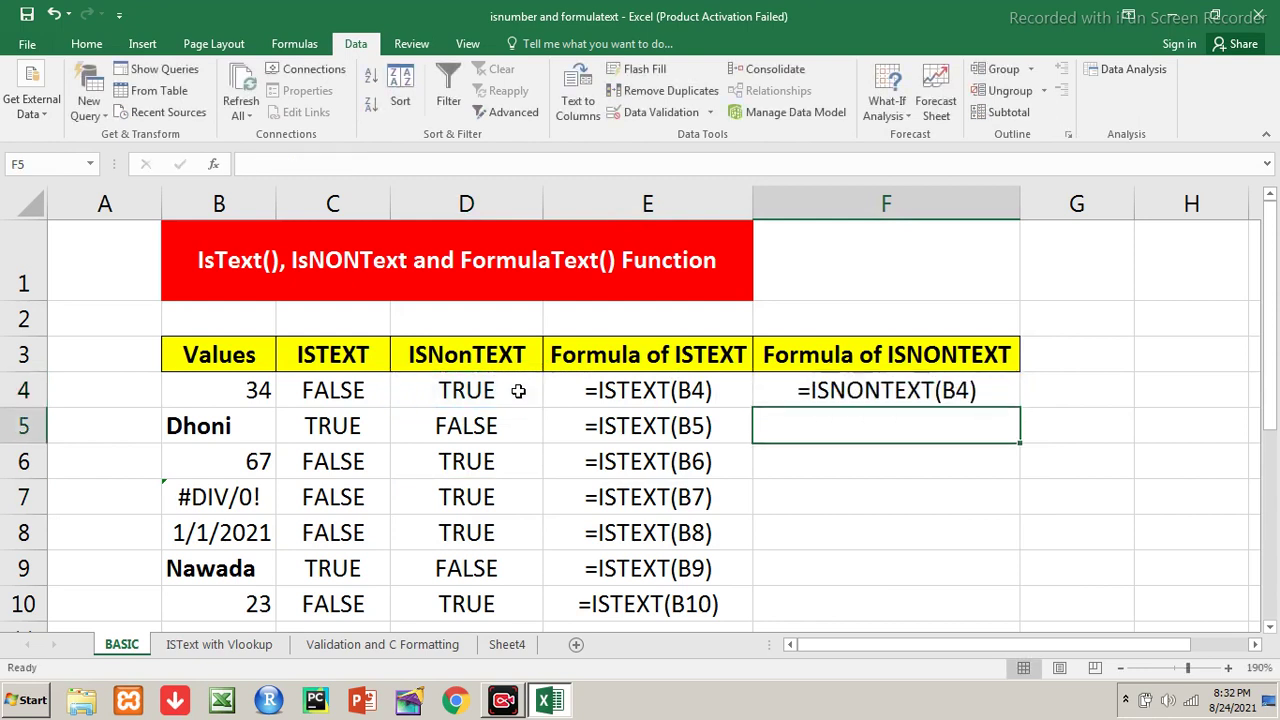
key("Up")
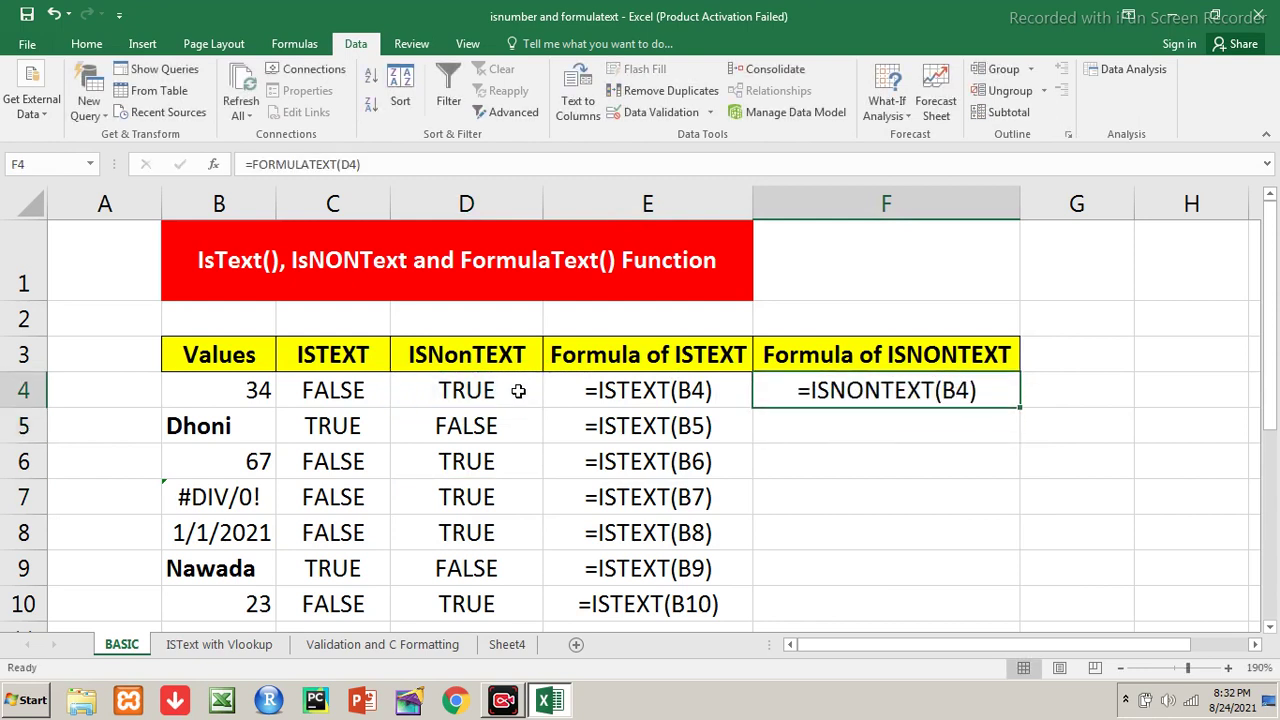
key("shift+Down")
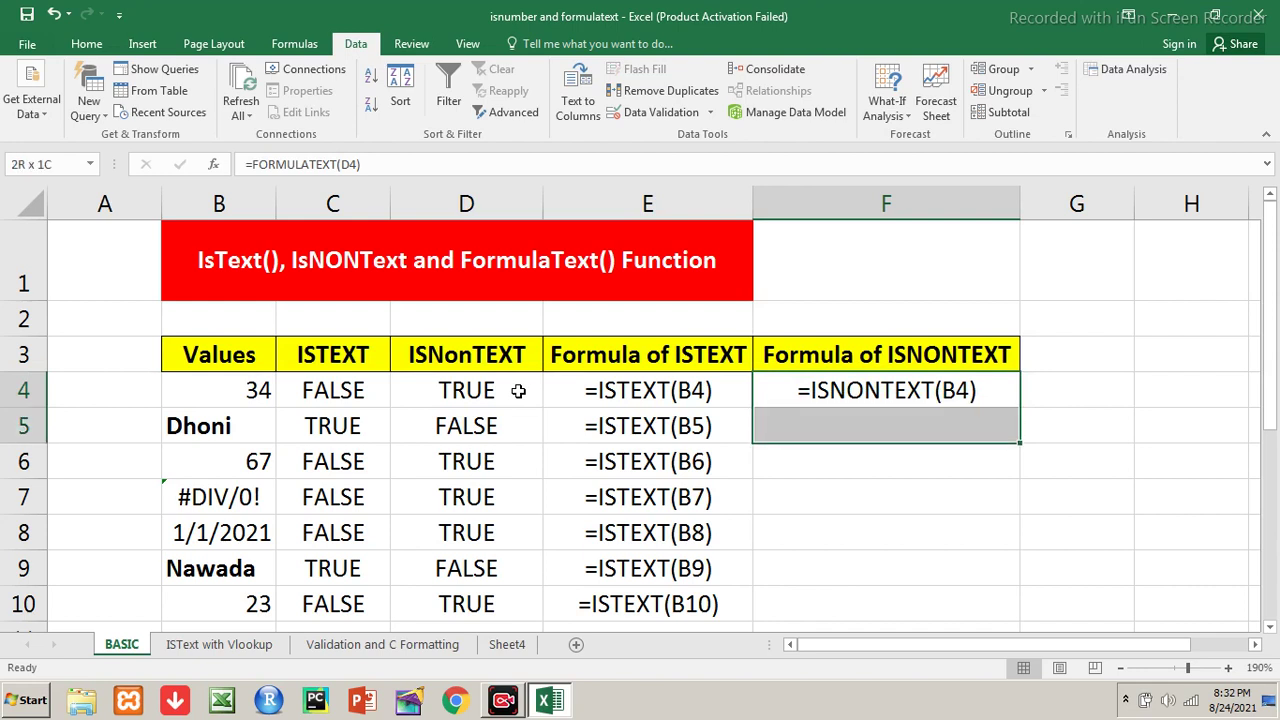
key("shift+Down")
key("shift+Down")
key("shift+Down")
key("shift+Down")
key("shift+Down")
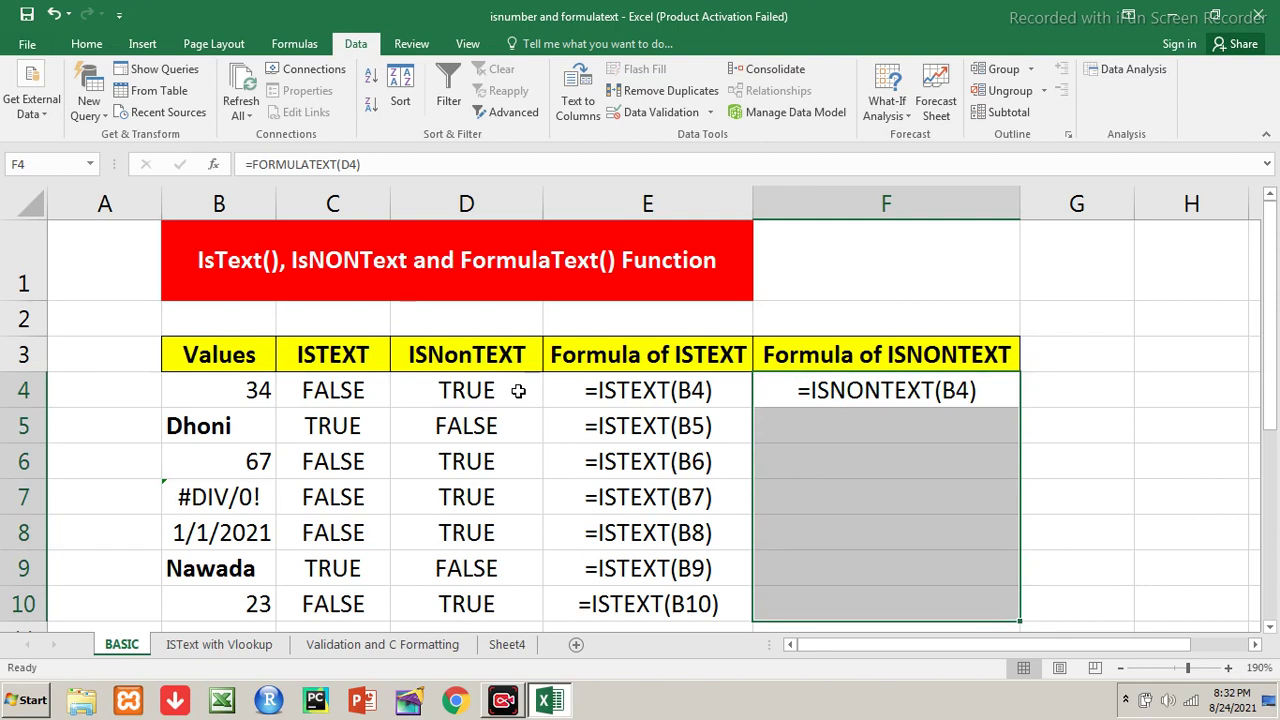
key("ctrl+d")
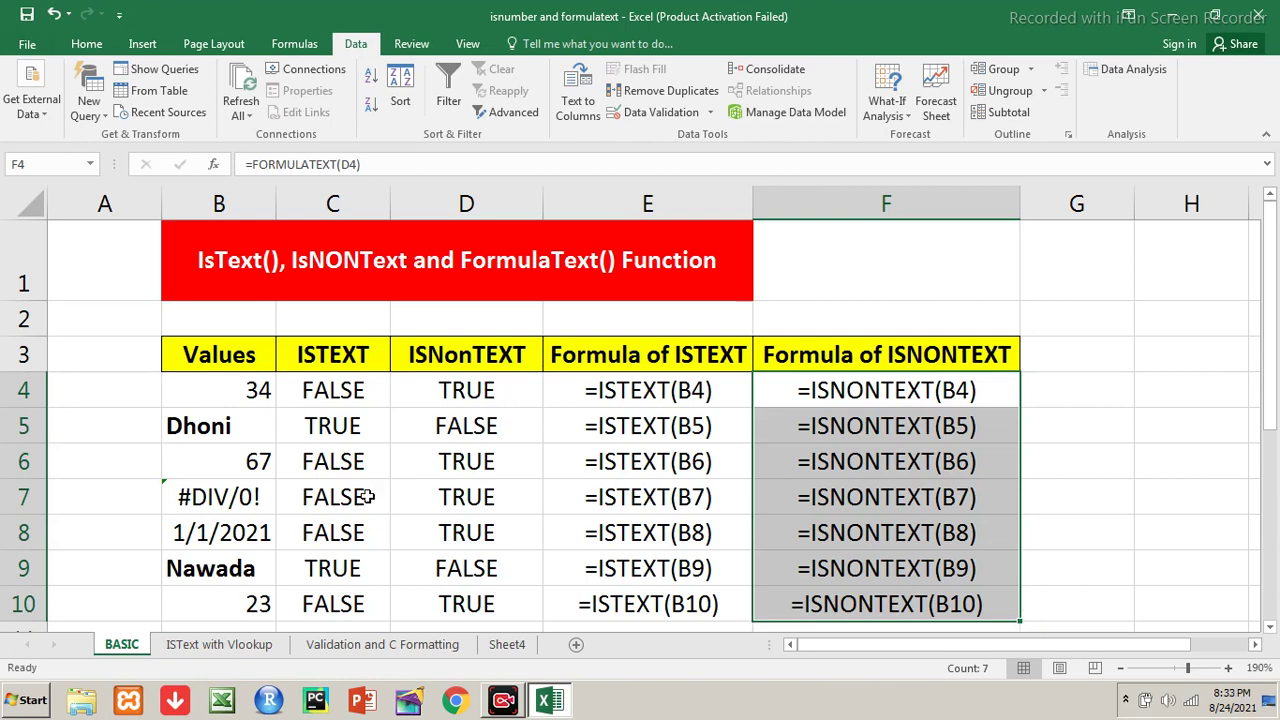
left_click(230, 645)
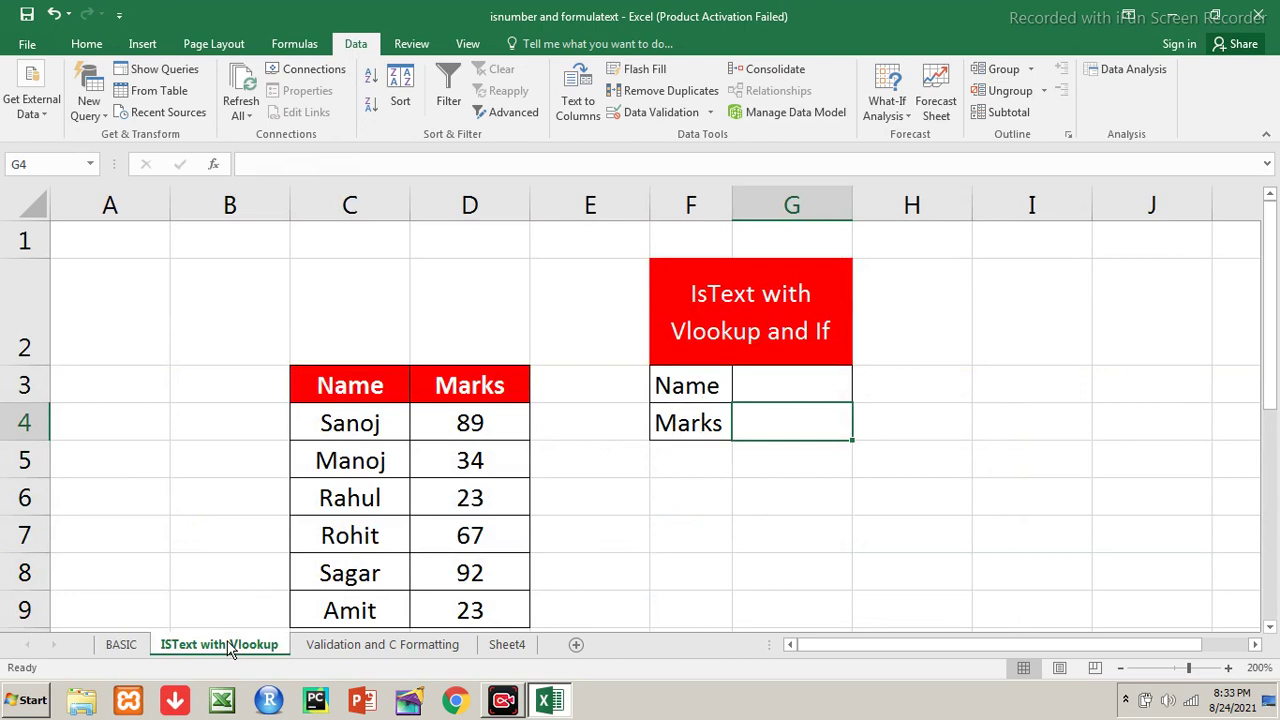
Browse the Name and Marks table, then enter Sanoj as a test name in G3
left_click(353, 424)
key("Down")
key("Down")
key("Down")
key("Down")
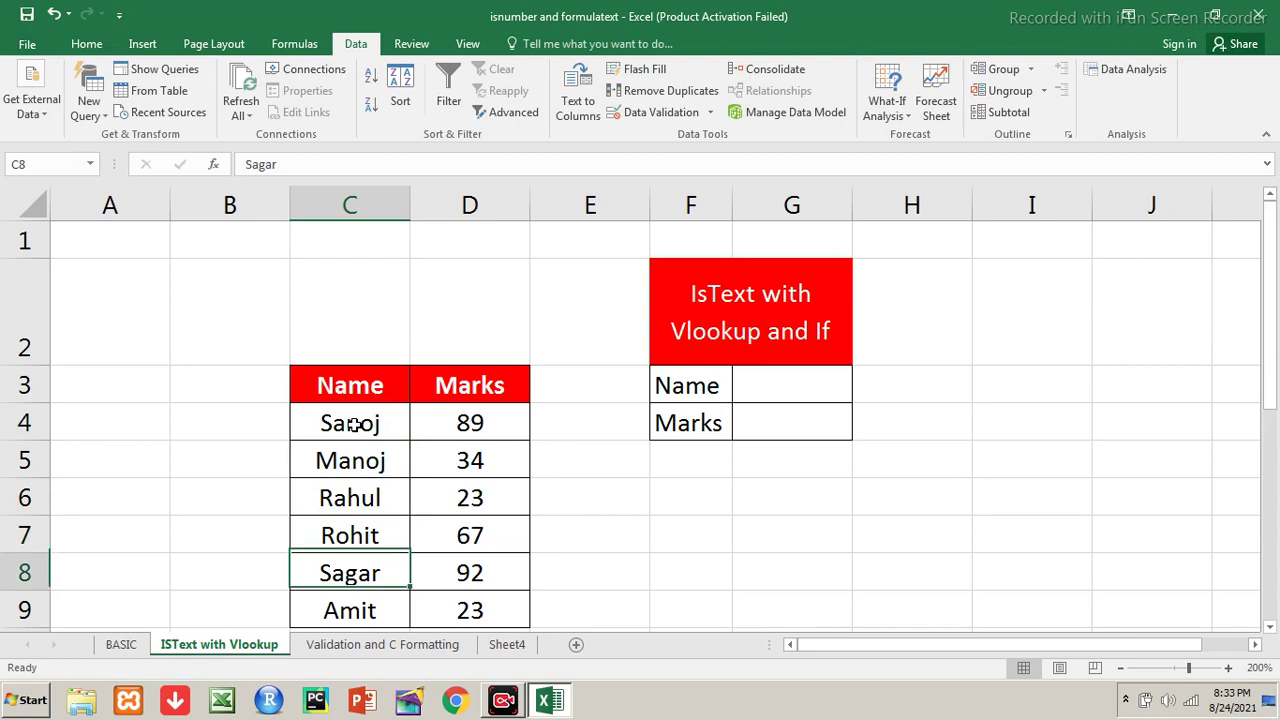
key("Down")
key("Right")
key("Up")
key("Up")
key("Up")
key("Up")
key("Up")
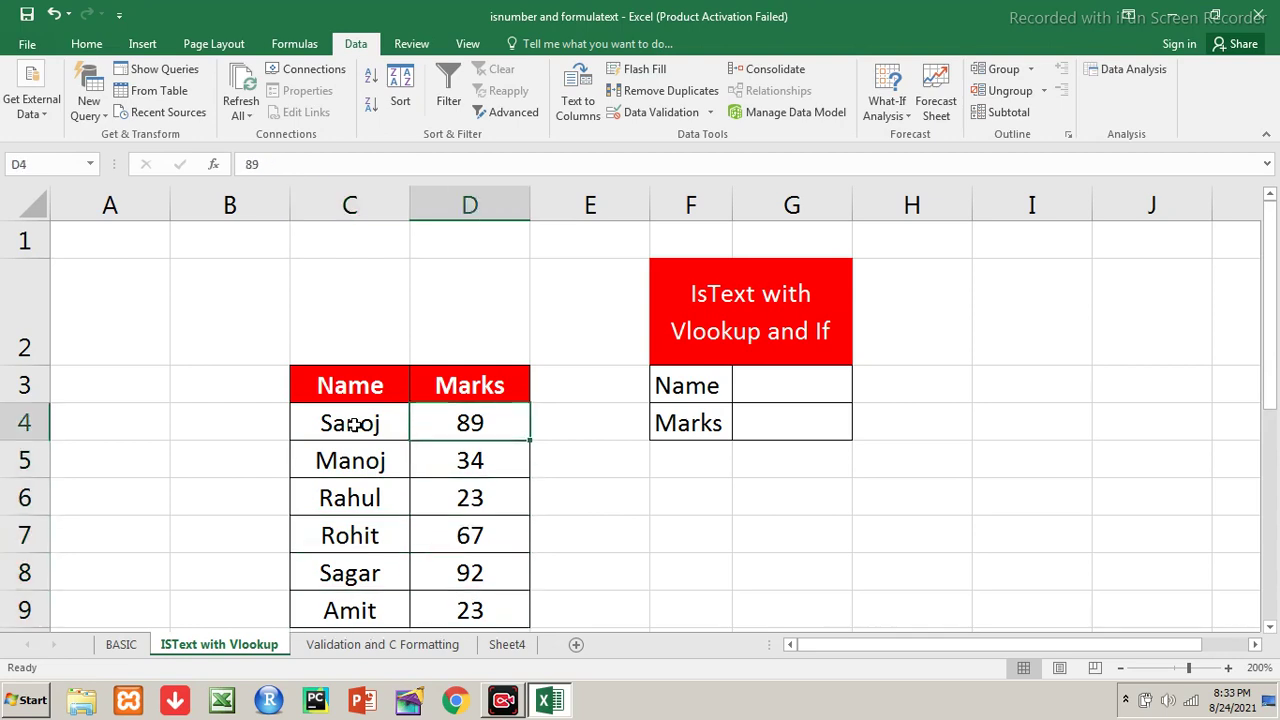
key("Right")
key("Right")
key("Right")
key("Up")
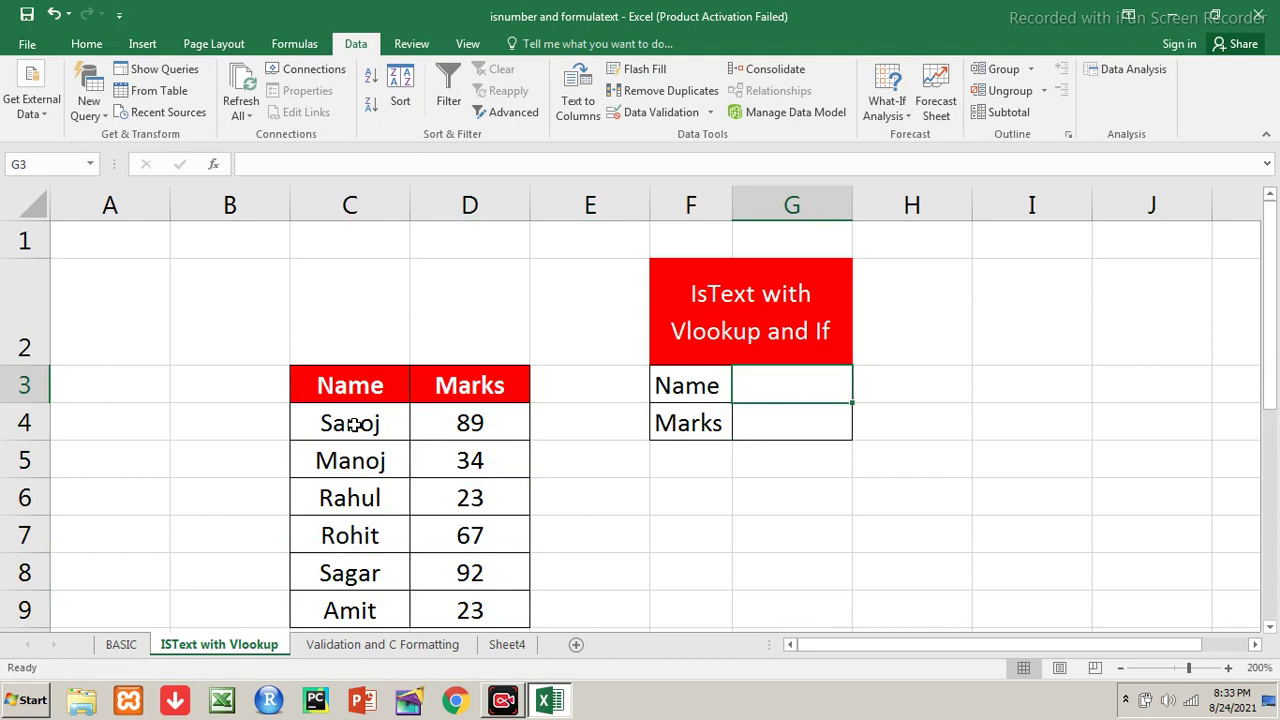
type("Sanoj")
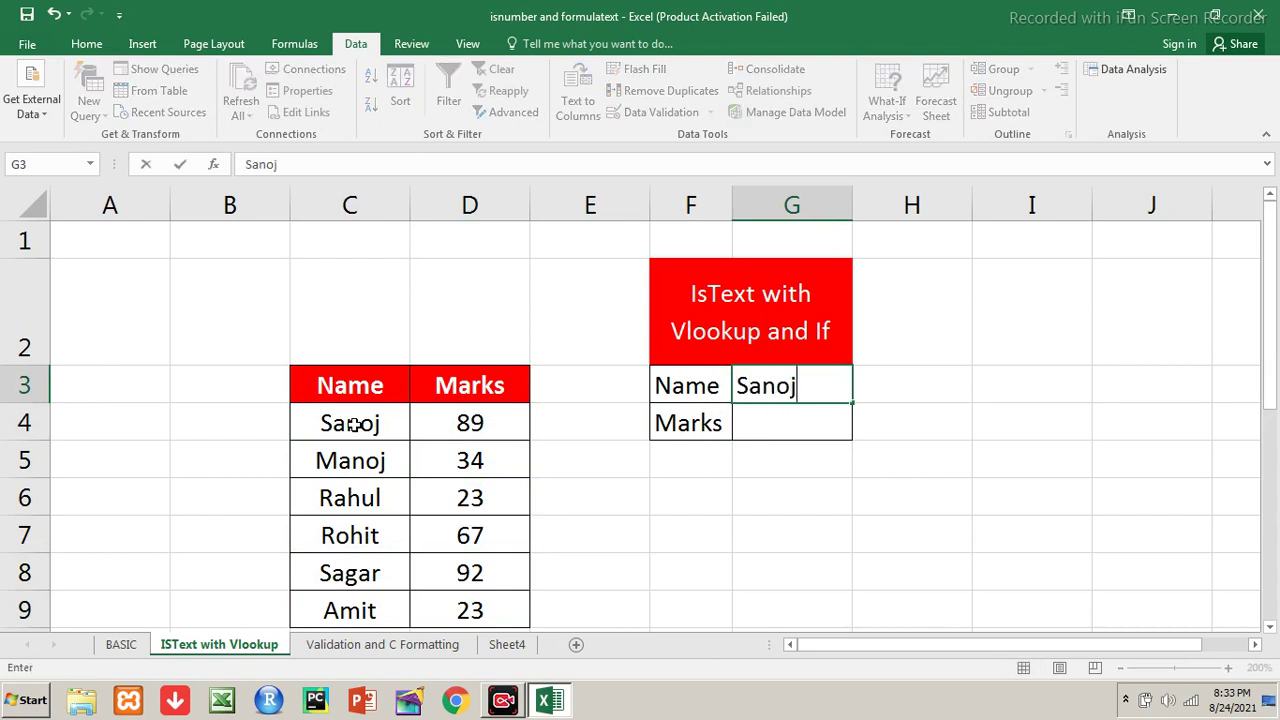
key("Return")
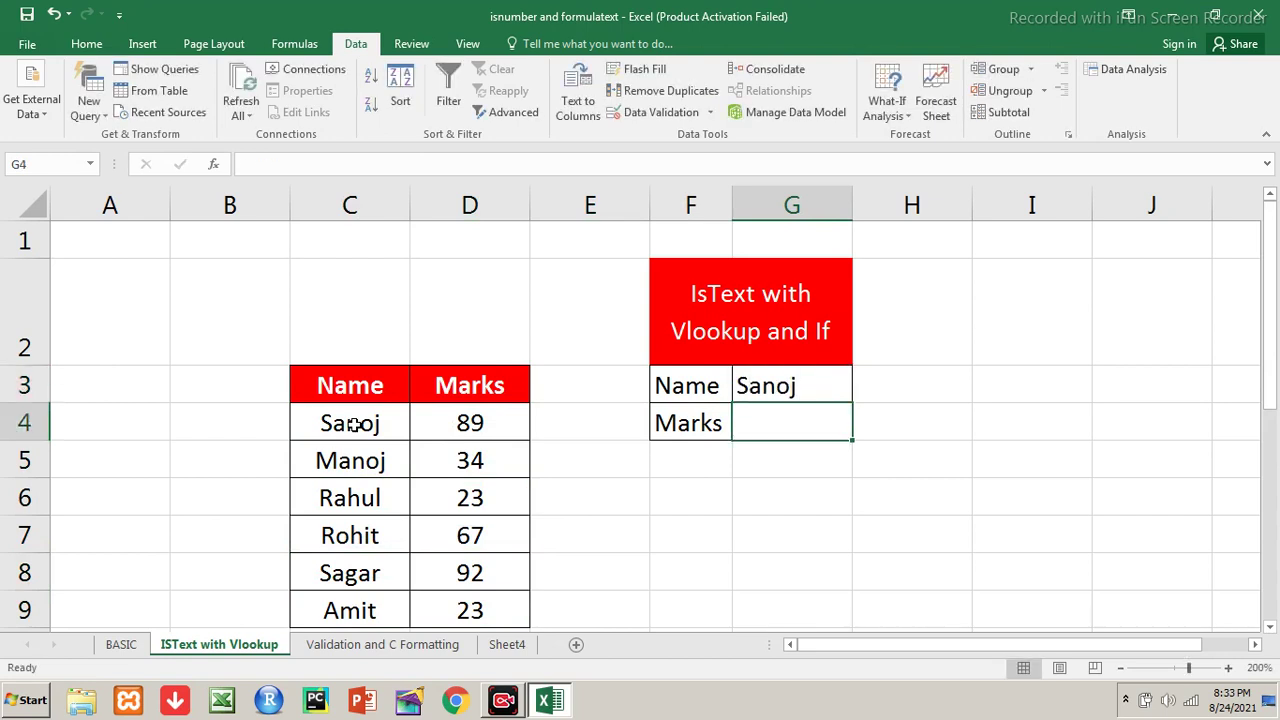
Try 12 as the name in G3, clear it, and start a VLOOKUP in G4
key("Up")
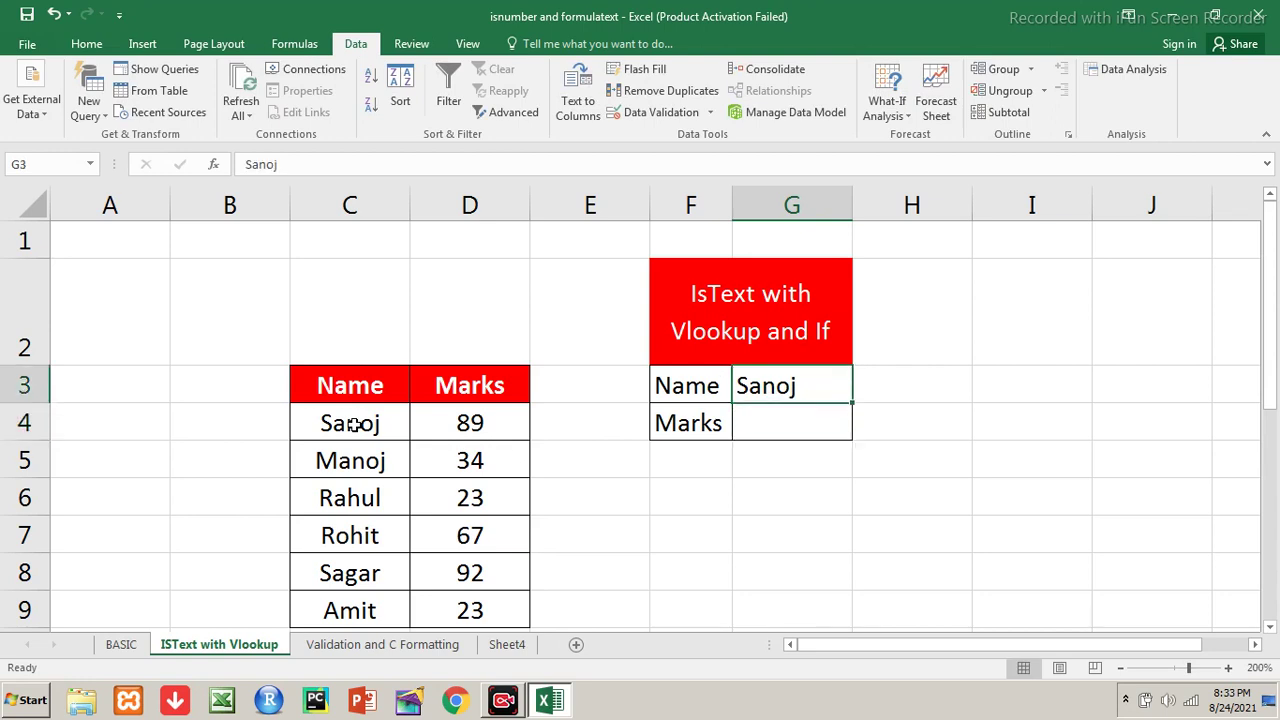
type("12")
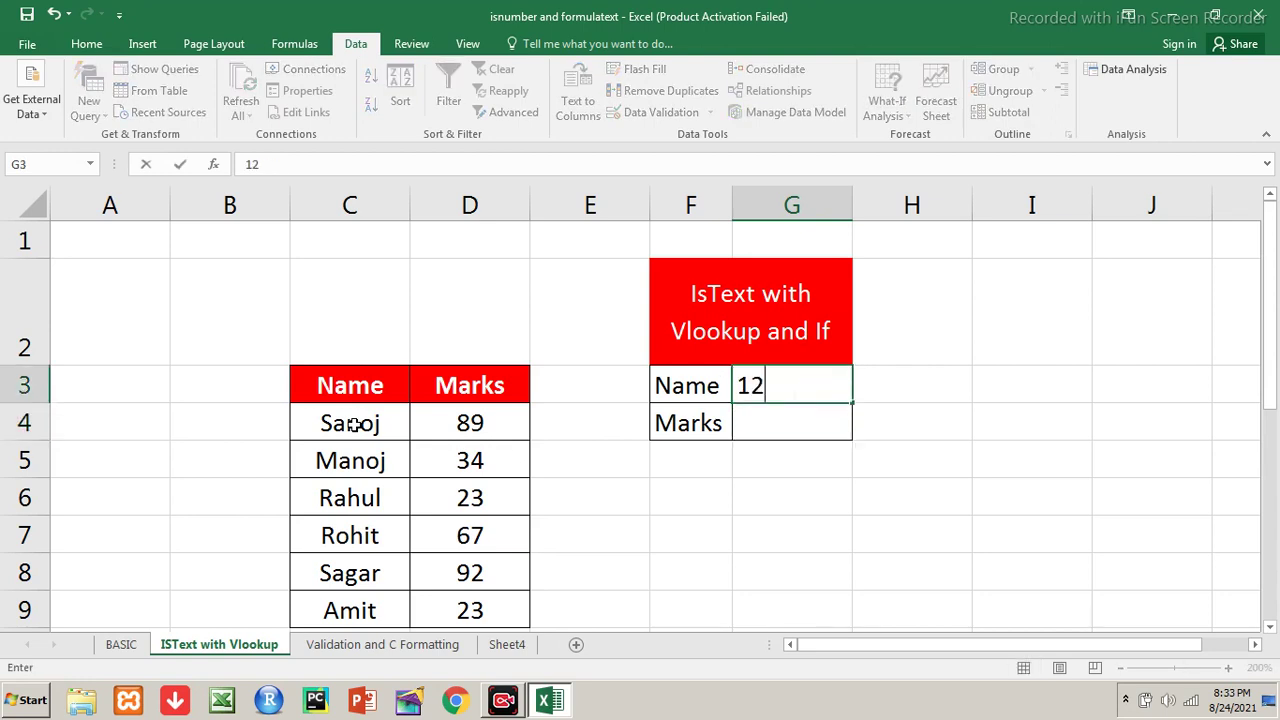
key("Return")
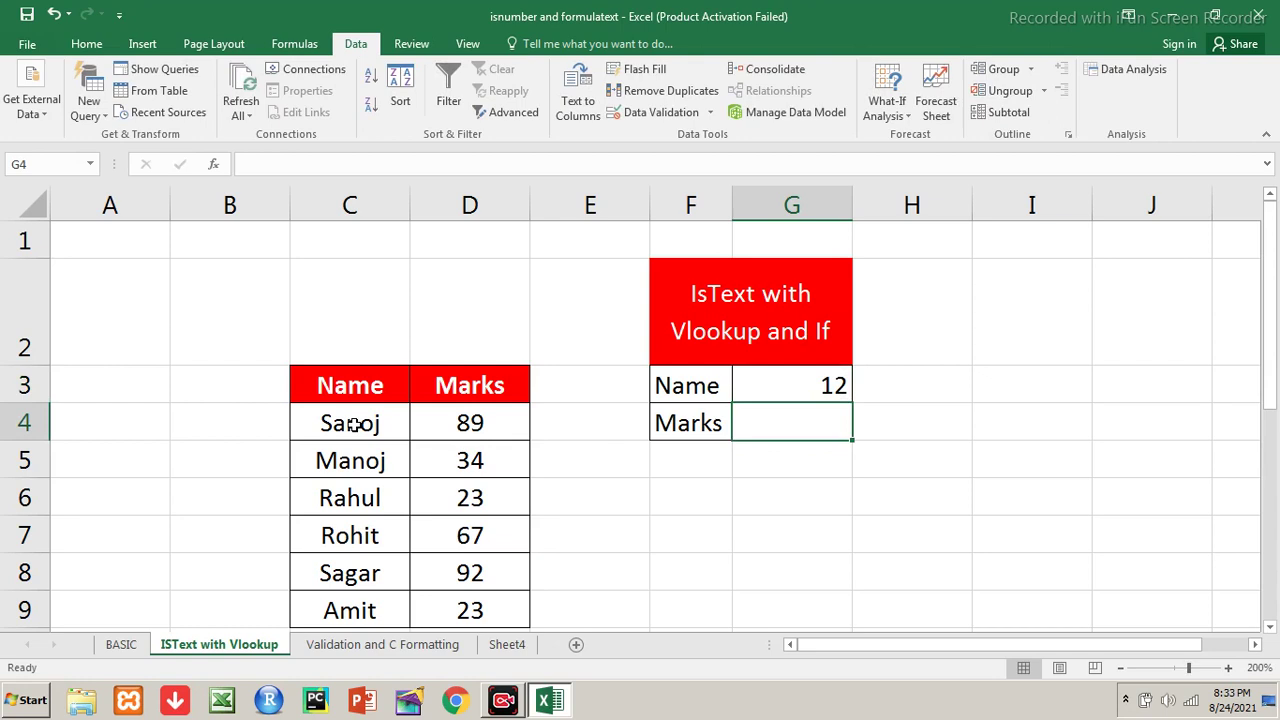
key("Down")
key("Up")
key("Up")
key("Delete")
key("Down")
type("=")
type("vllo")
Enter =VLOOKUP(G3,C3:D9,2,FALSE) in the Marks cell G4
key("BackSpace")
key("BackSpace")
type("o")
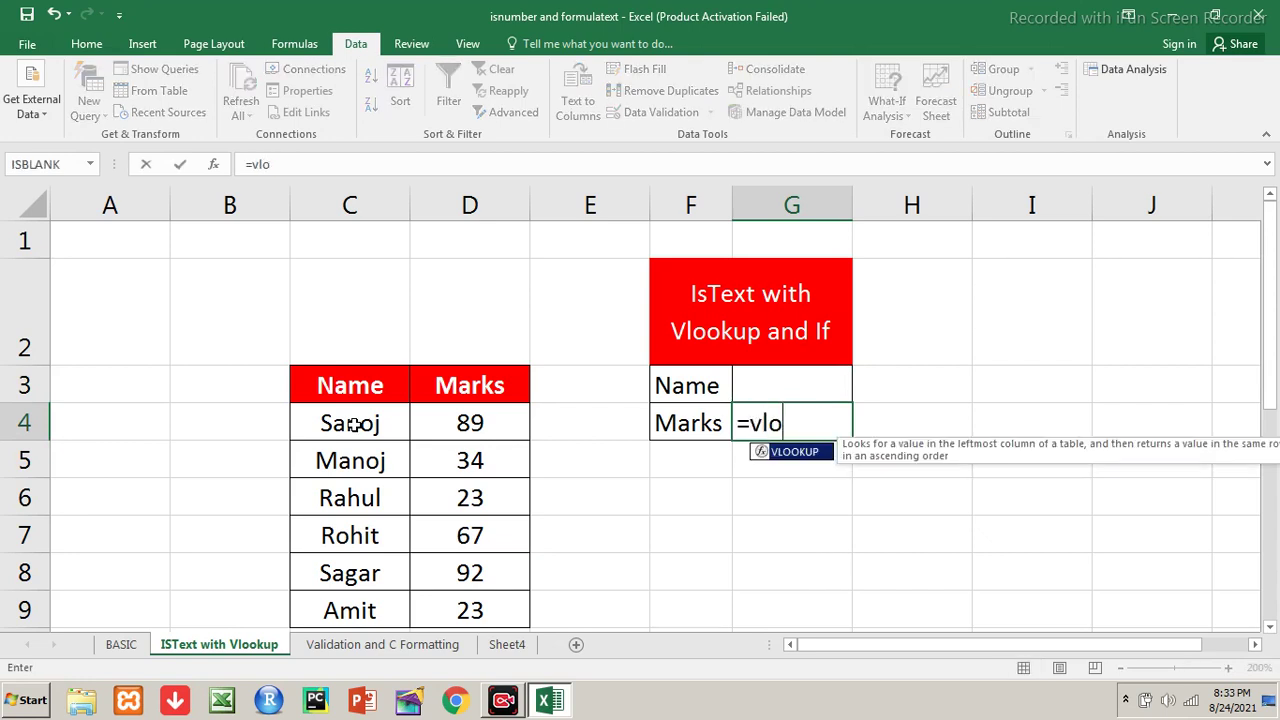
type("okup(")
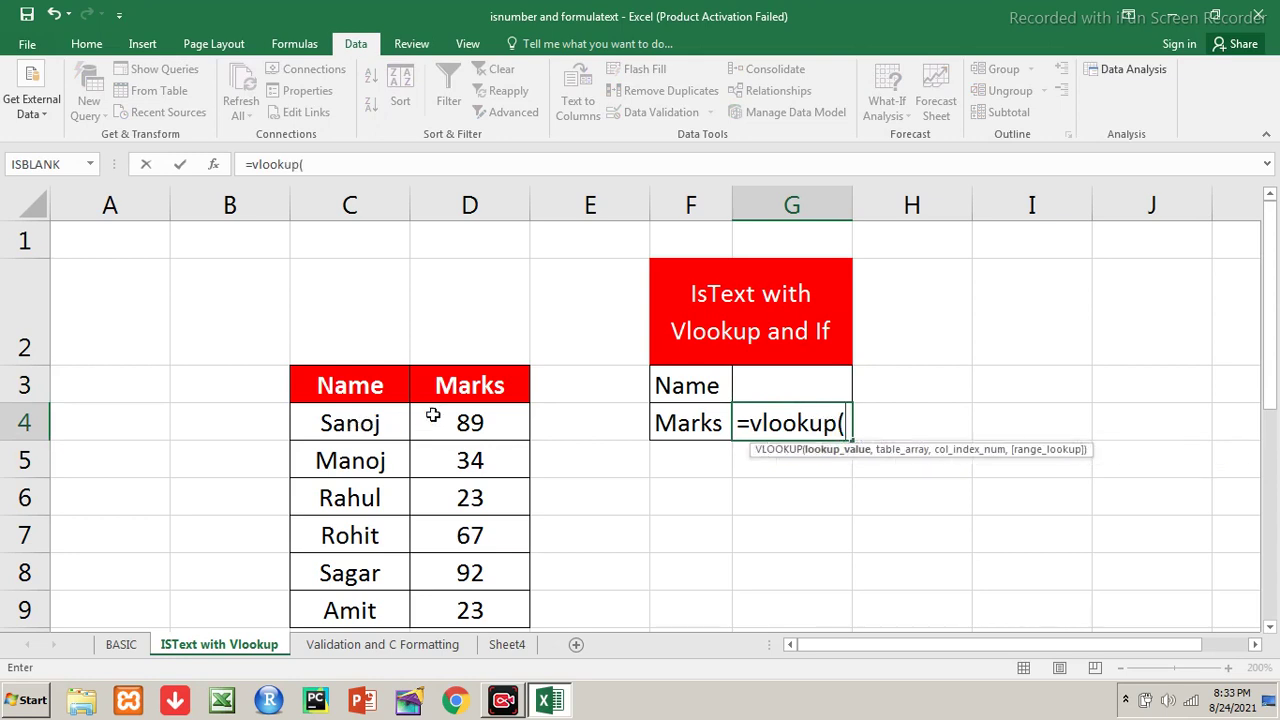
left_click(767, 383)
type(",")
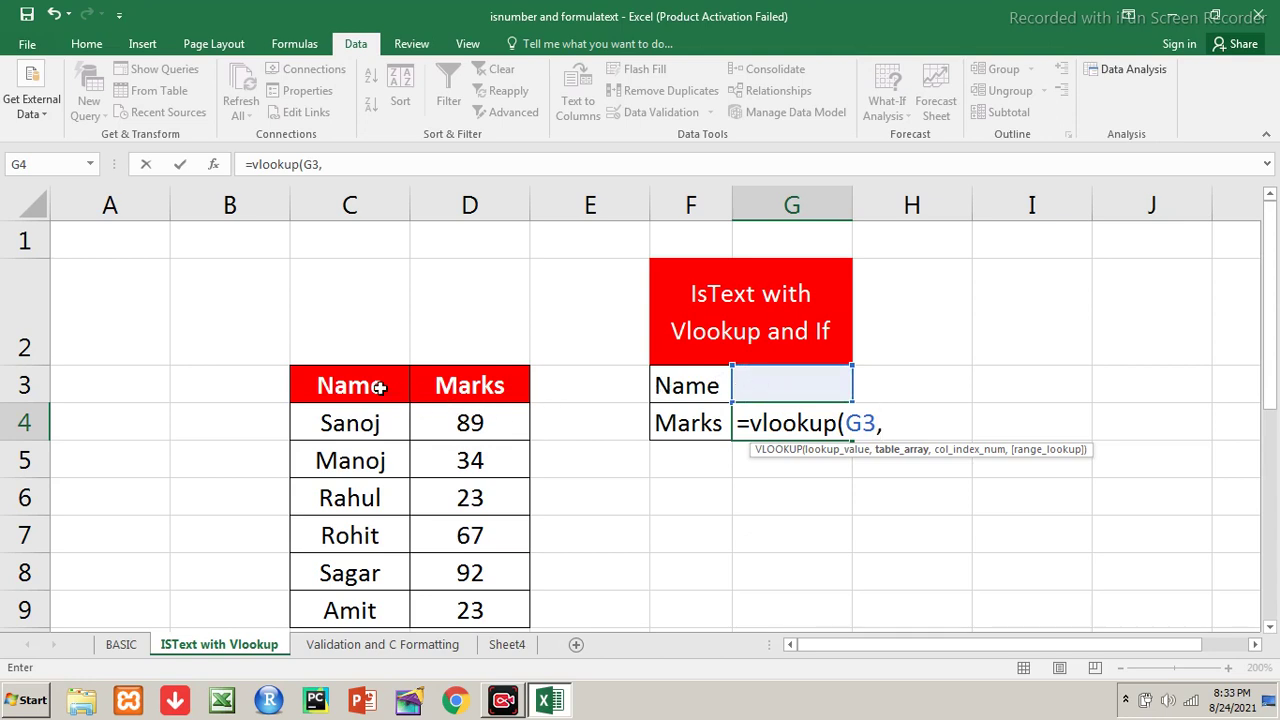
left_click_drag(380, 386, 446, 606)
type(",")
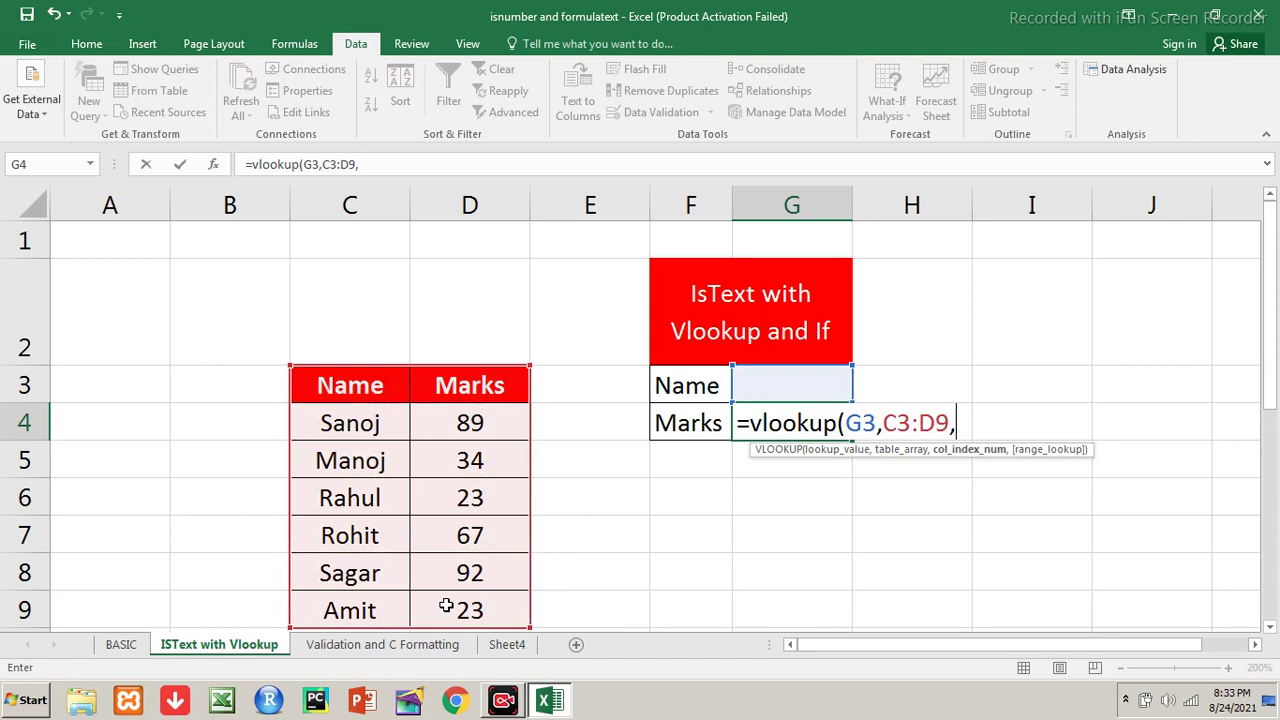
type("2")
type(",fa")
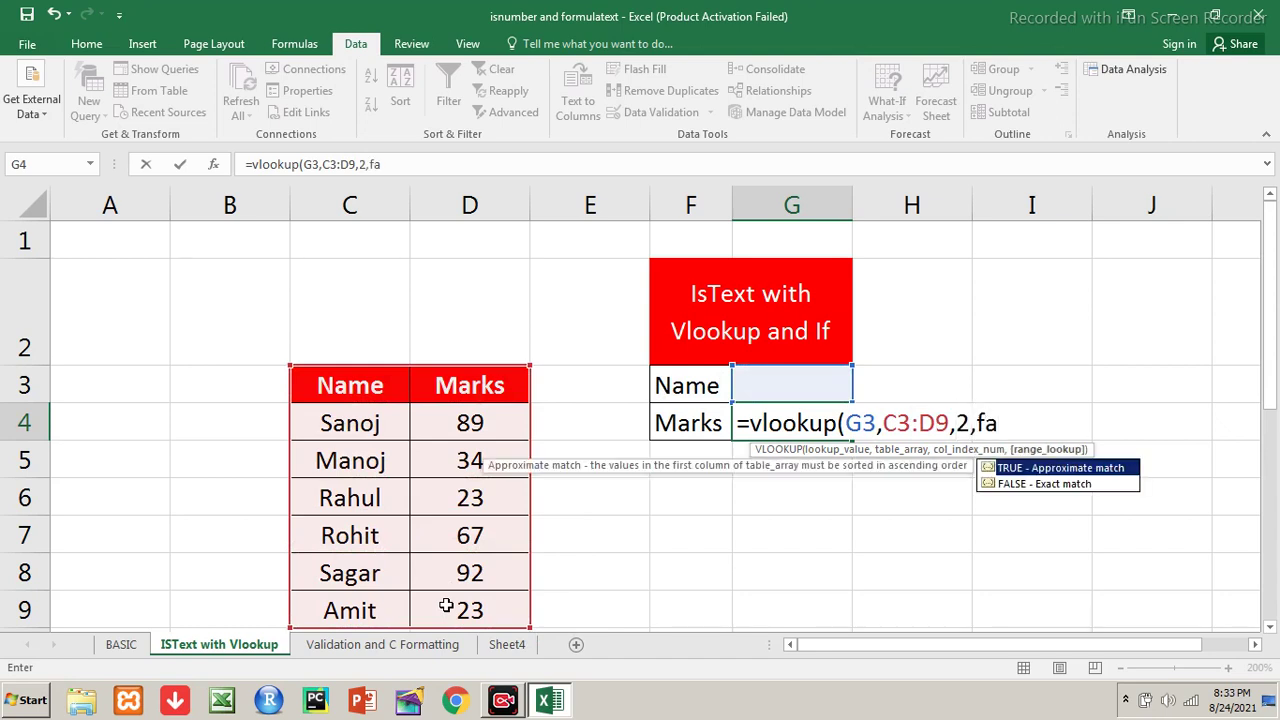
key("Down")
key("Tab")
type(")")
key("Return")
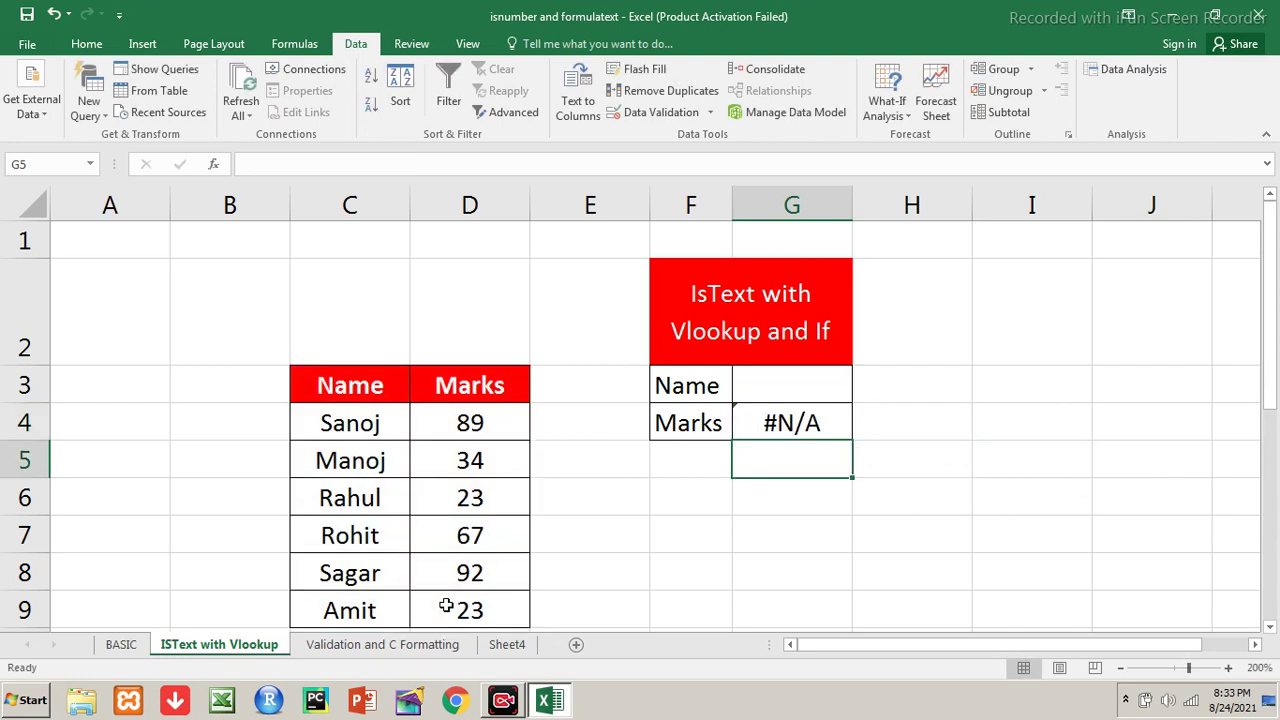
Test the lookup with Rohit (67) and then 12 (#N/A), and reopen G4's formula
key("Up")
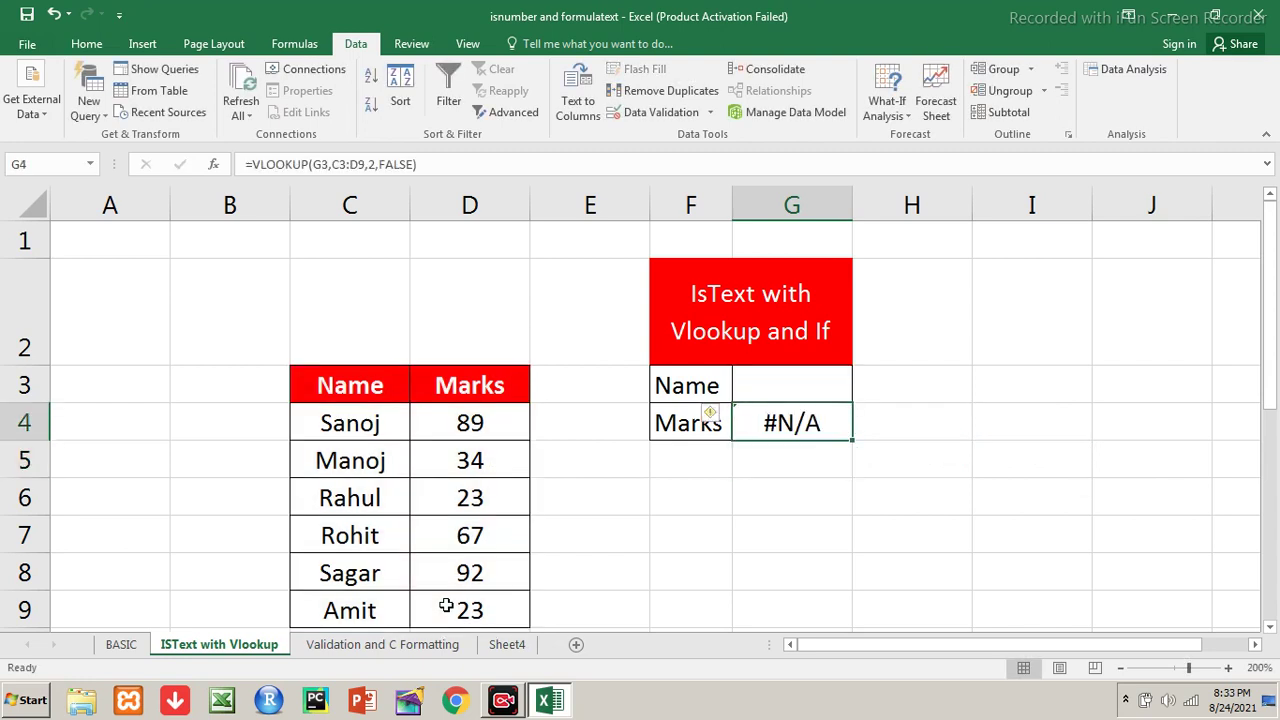
key("Up")
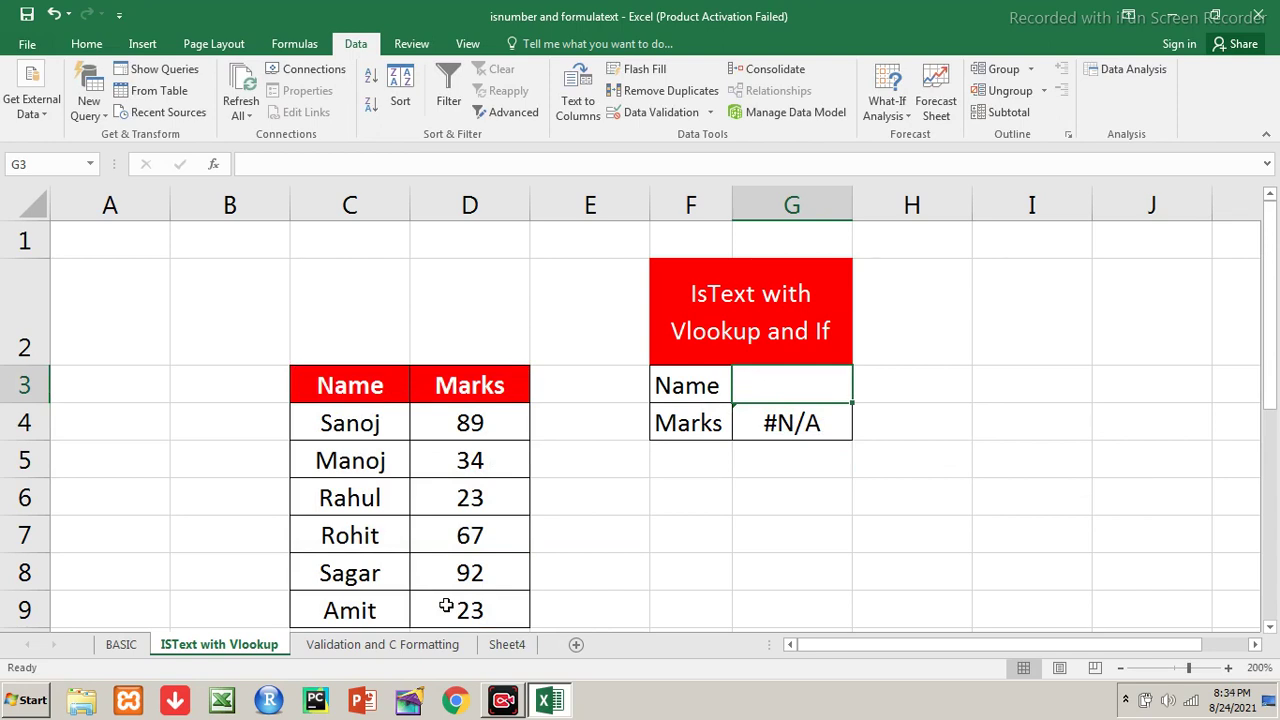
type("Rohit")
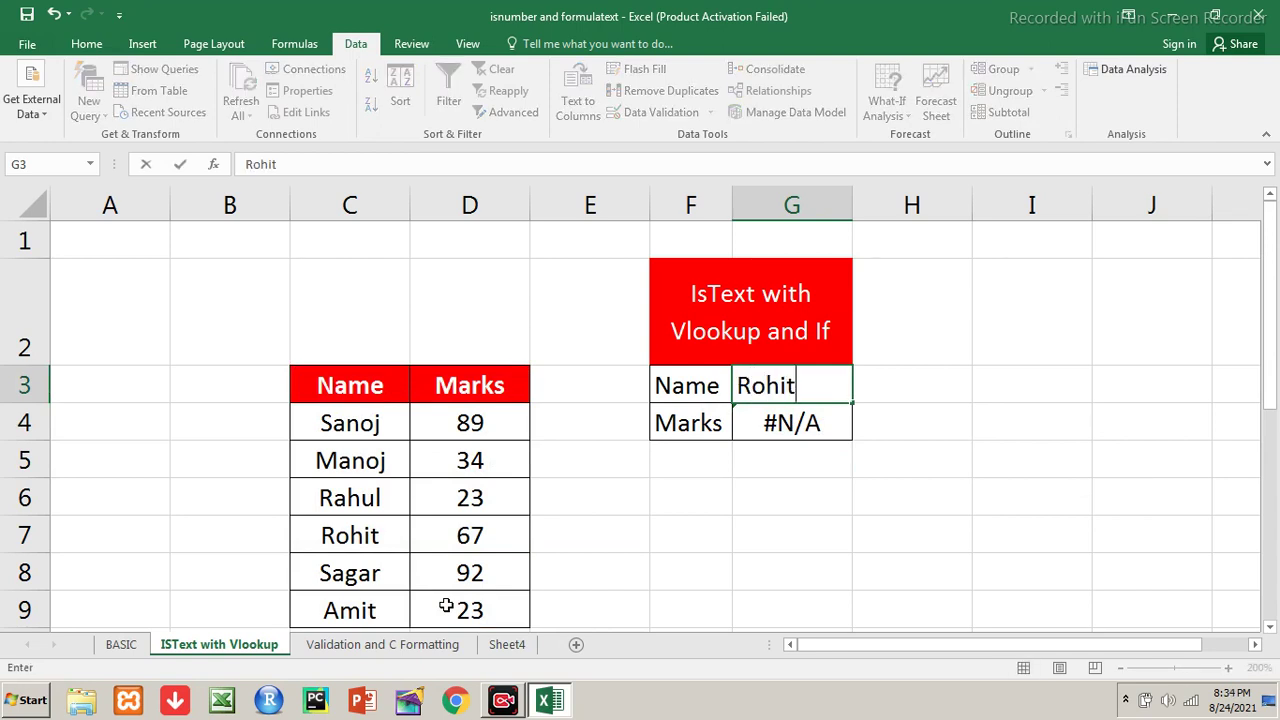
key("Return")
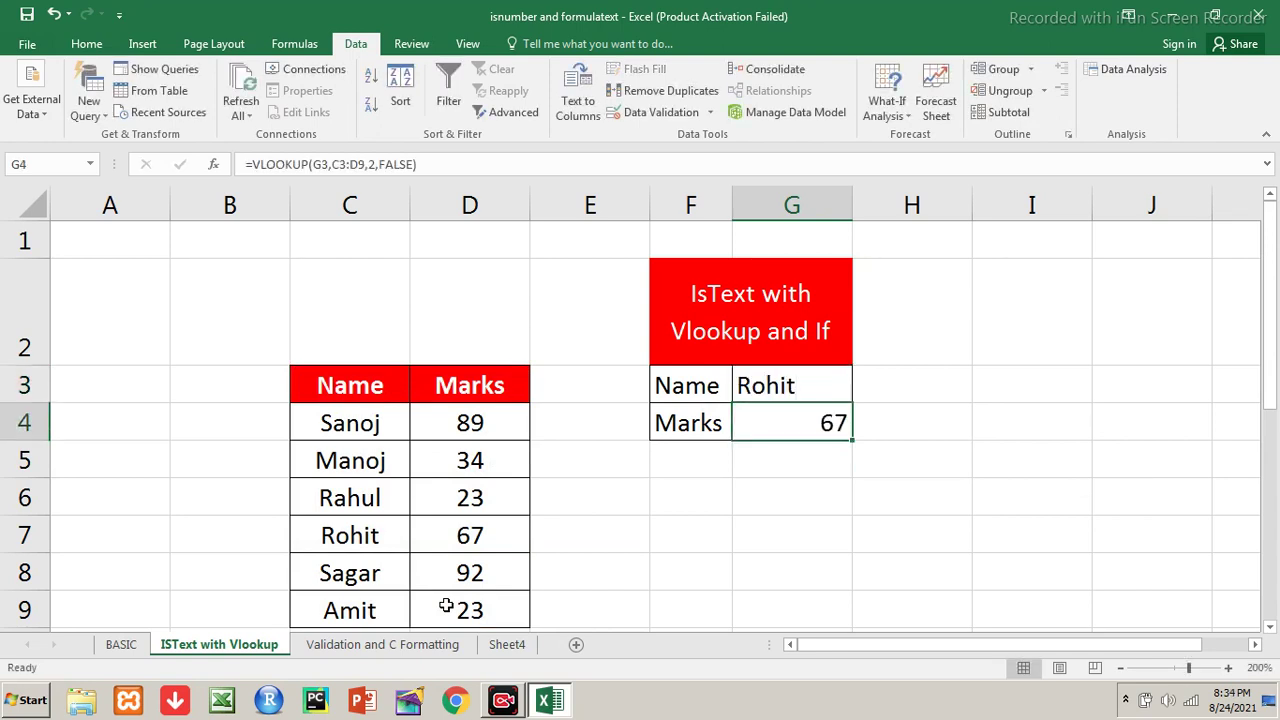
key("Up")
type("12")
key("Return")
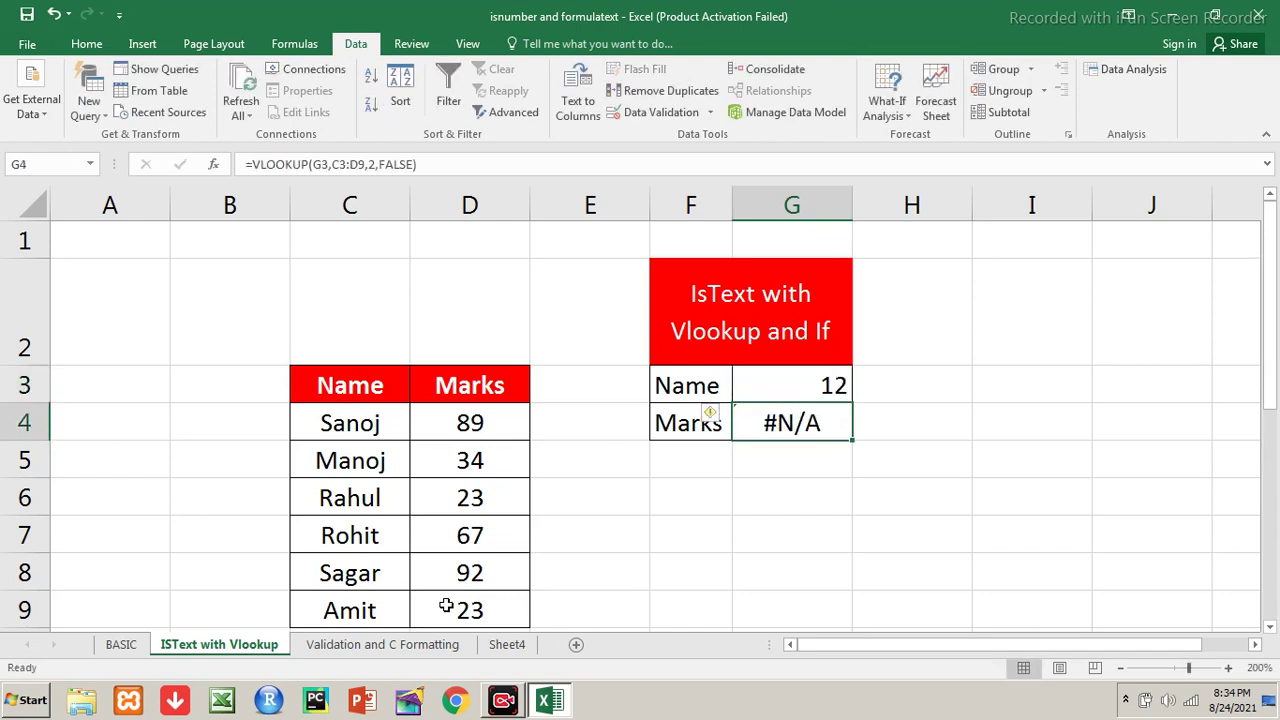
key("F2")
key("Left")
key("Left")
key("Left")
key("Left")
key("Left")
key("Left")
key("Left")
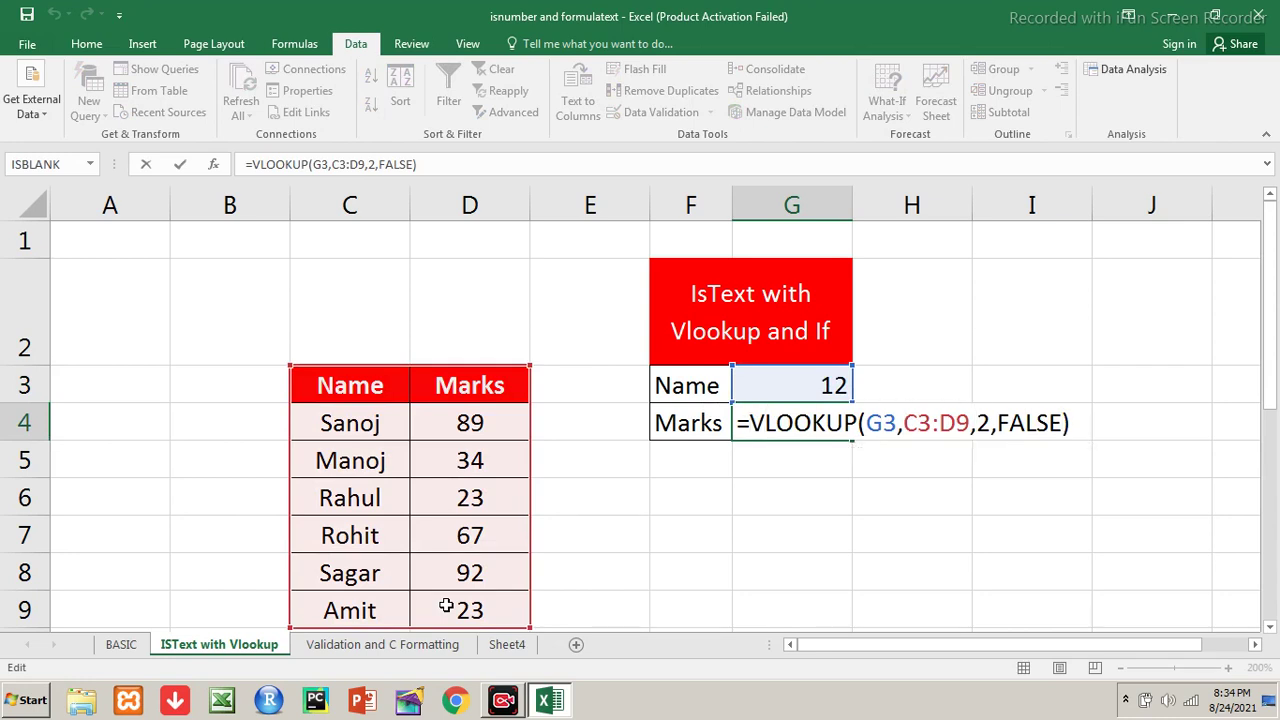
Insert IF(ISTEXT(G3), at the start of the G4 lookup formula
type("if(")
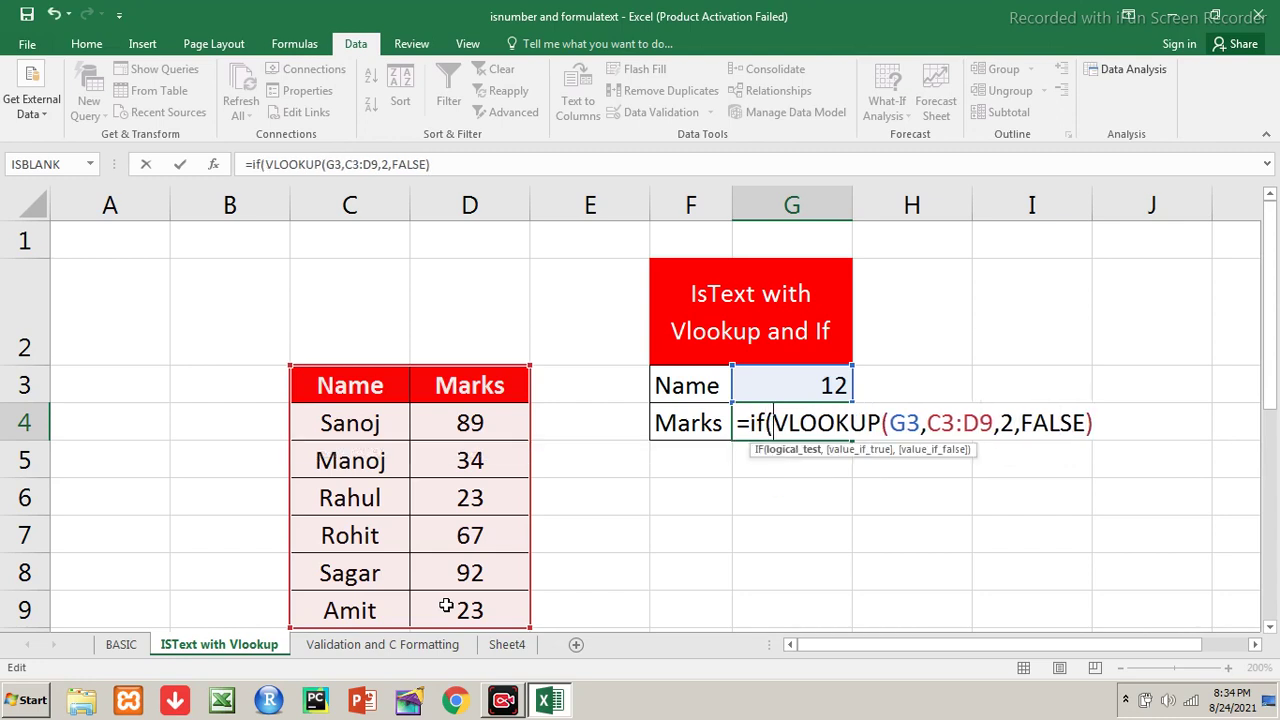
type("istext(")
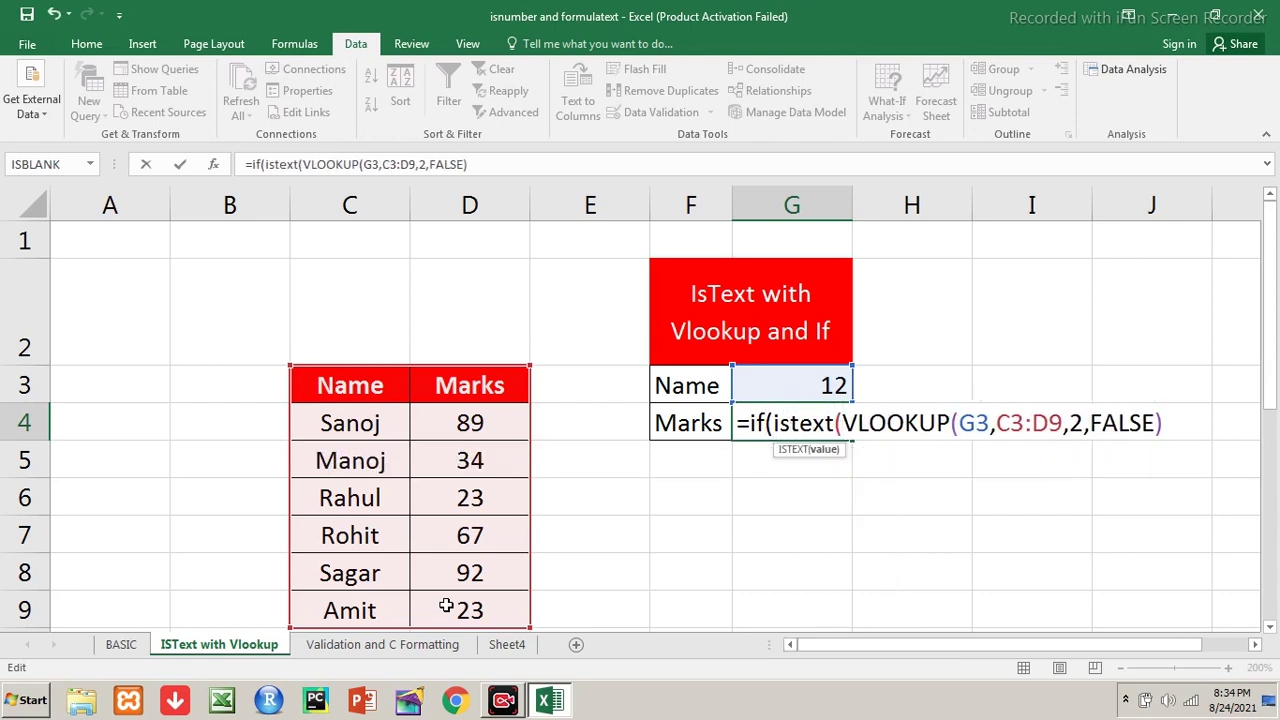
left_click(780, 379)
type(")")
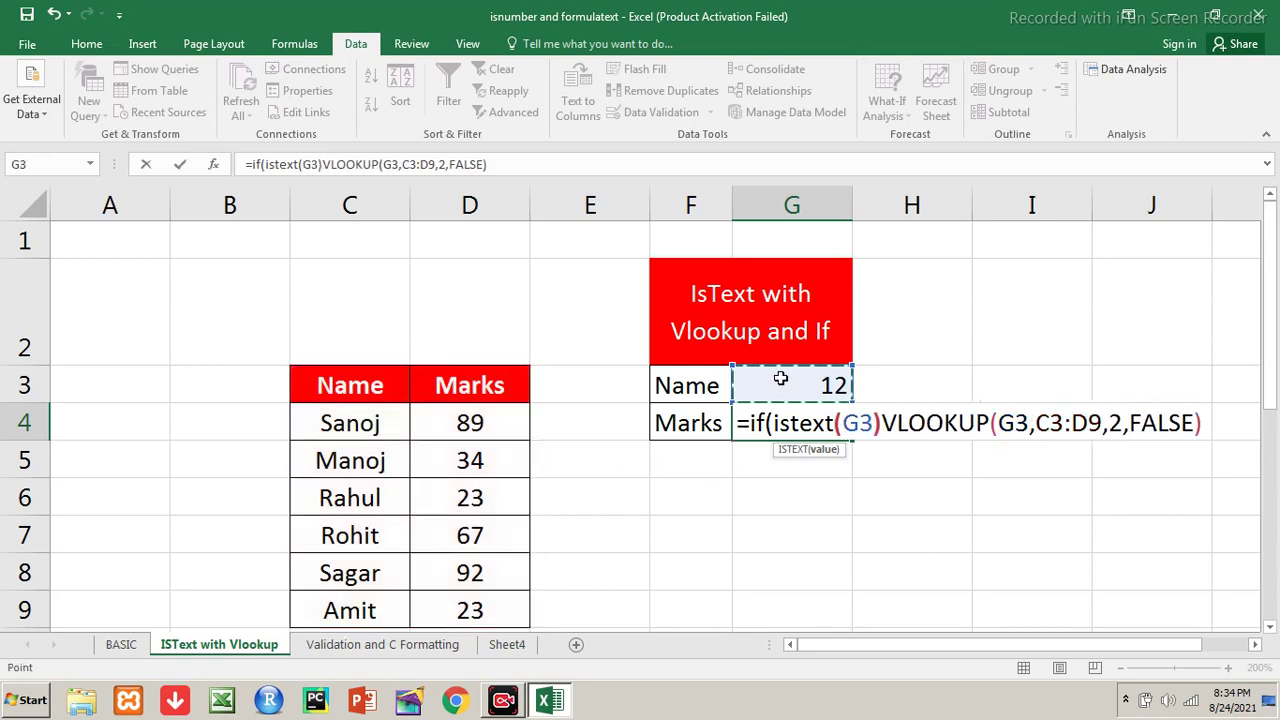
type(",")
key("End")
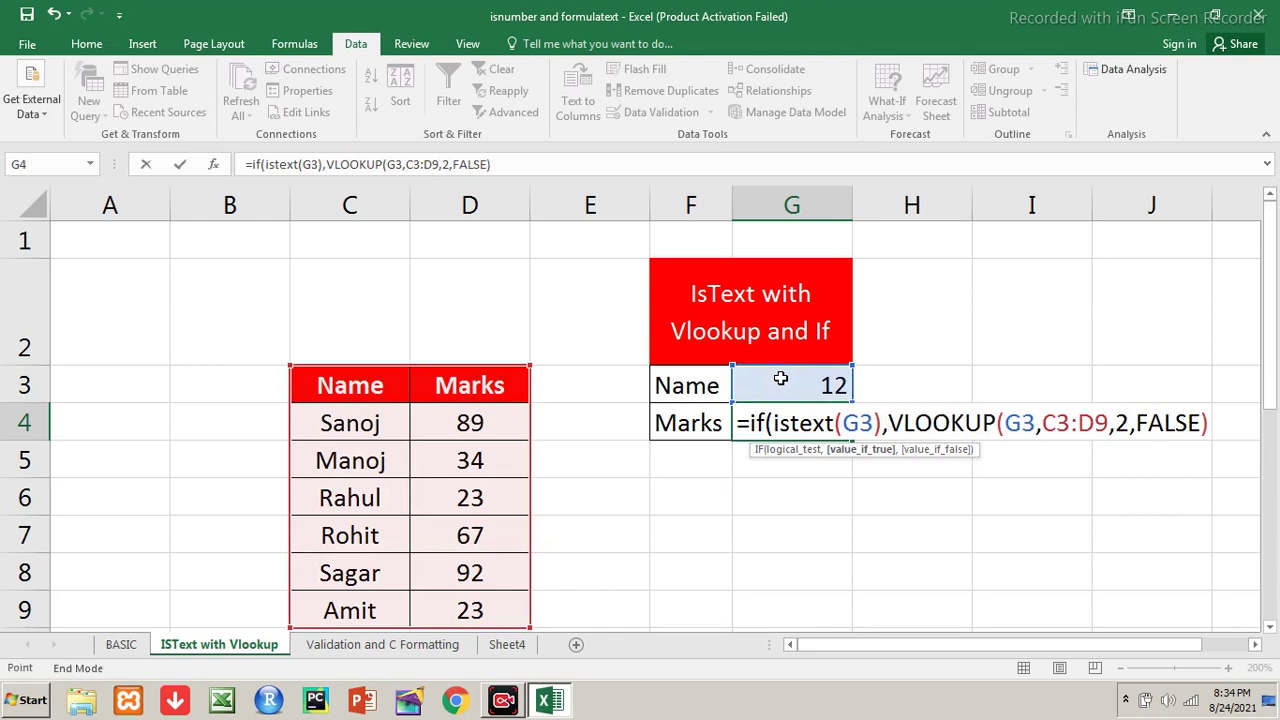
key("Right")
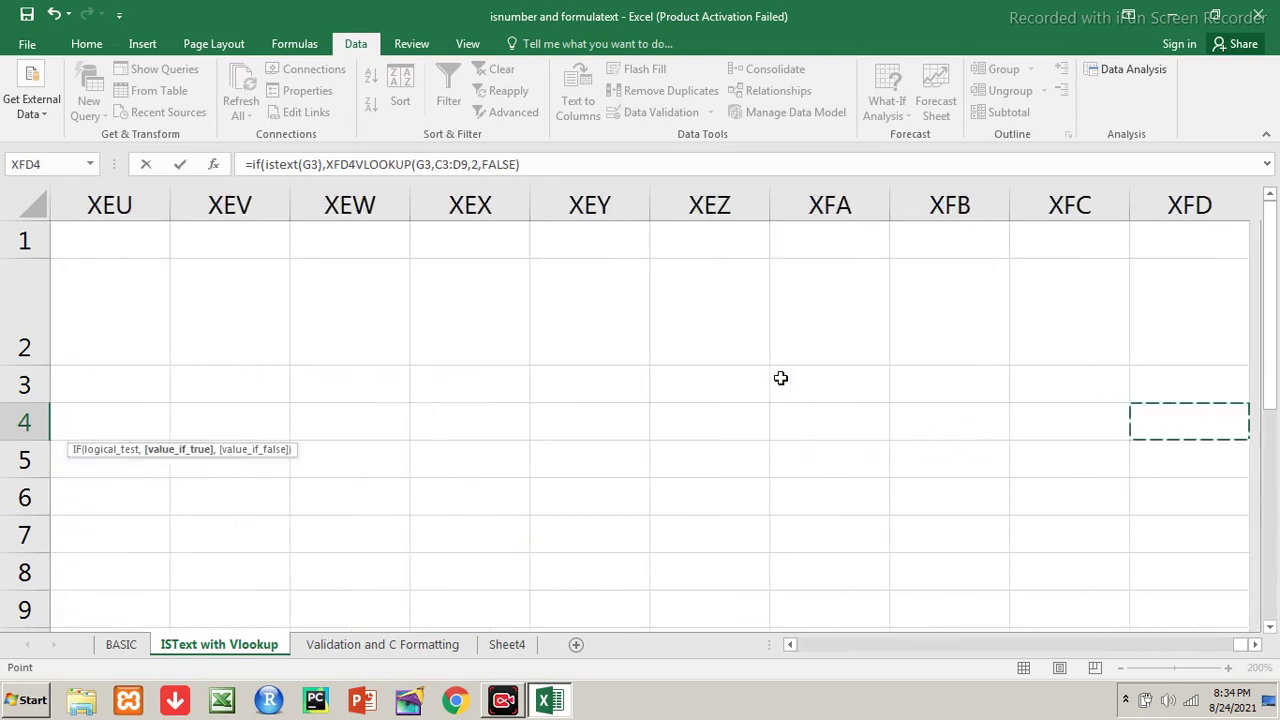
key("End")
key("Left")
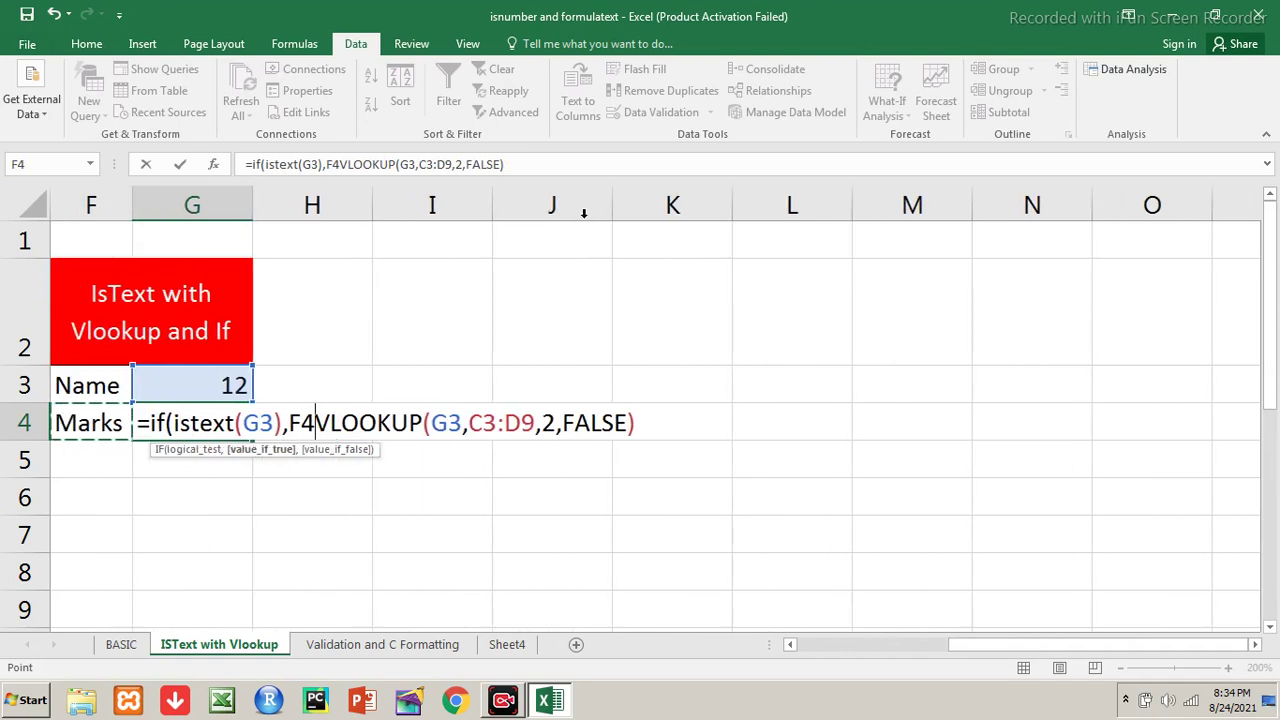
Remove the stray F4 reference, close the formula with ,"" and confirm G4 stays blank for 12
left_click(565, 167)
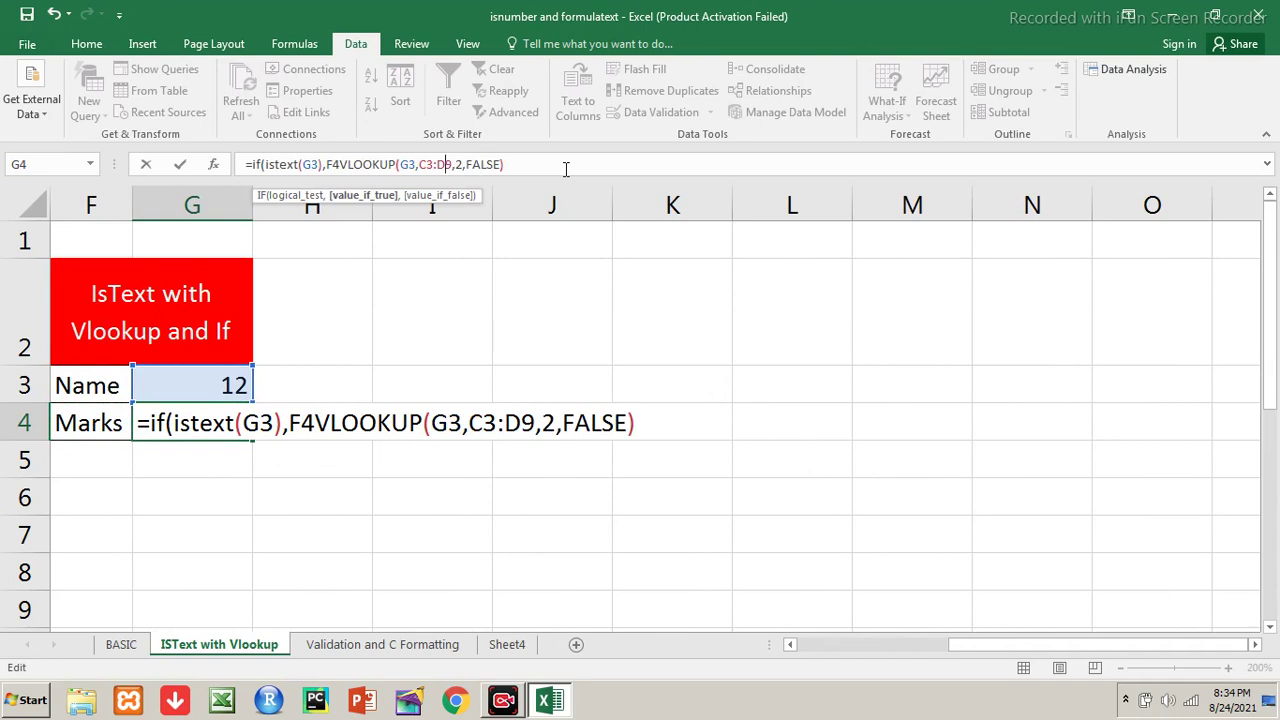
key("Left")
key("Left")
key("Left")
key("BackSpace")
key("BackSpace")
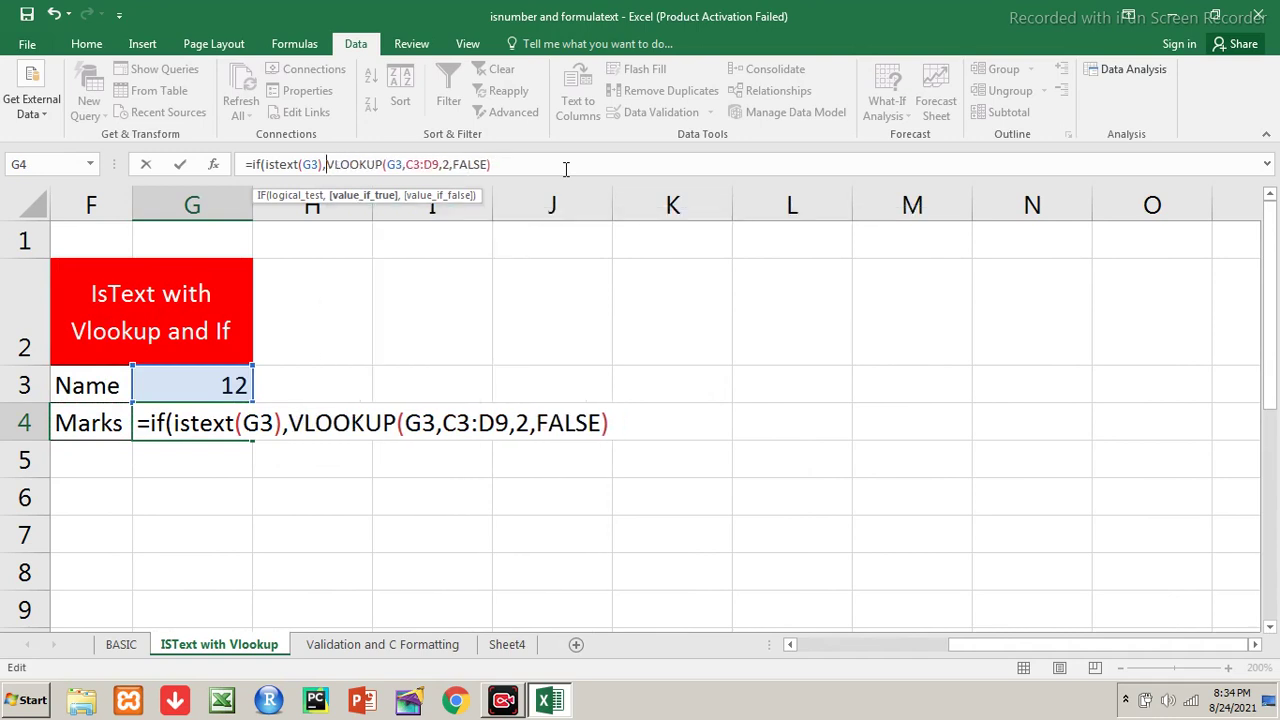
type(",\"\"")
type(")")
key("Return")
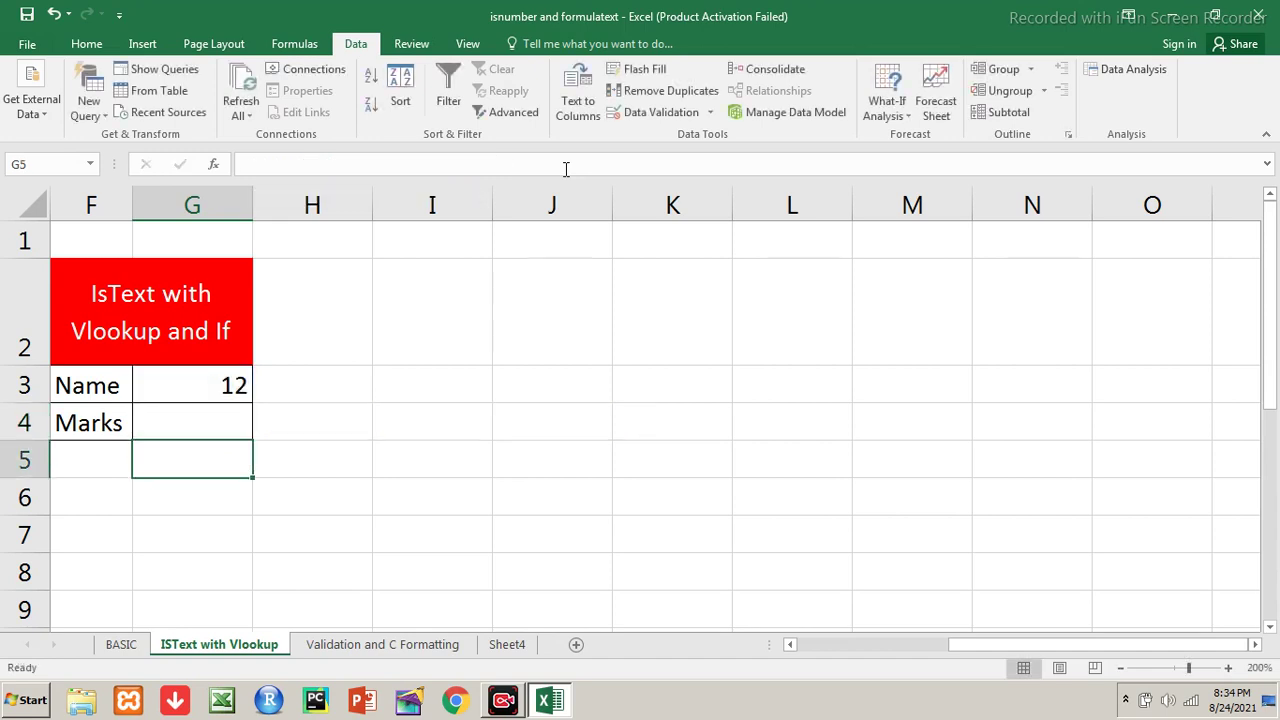
key("Left")
key("Left")
key("Left")
key("Left")
key("Left")
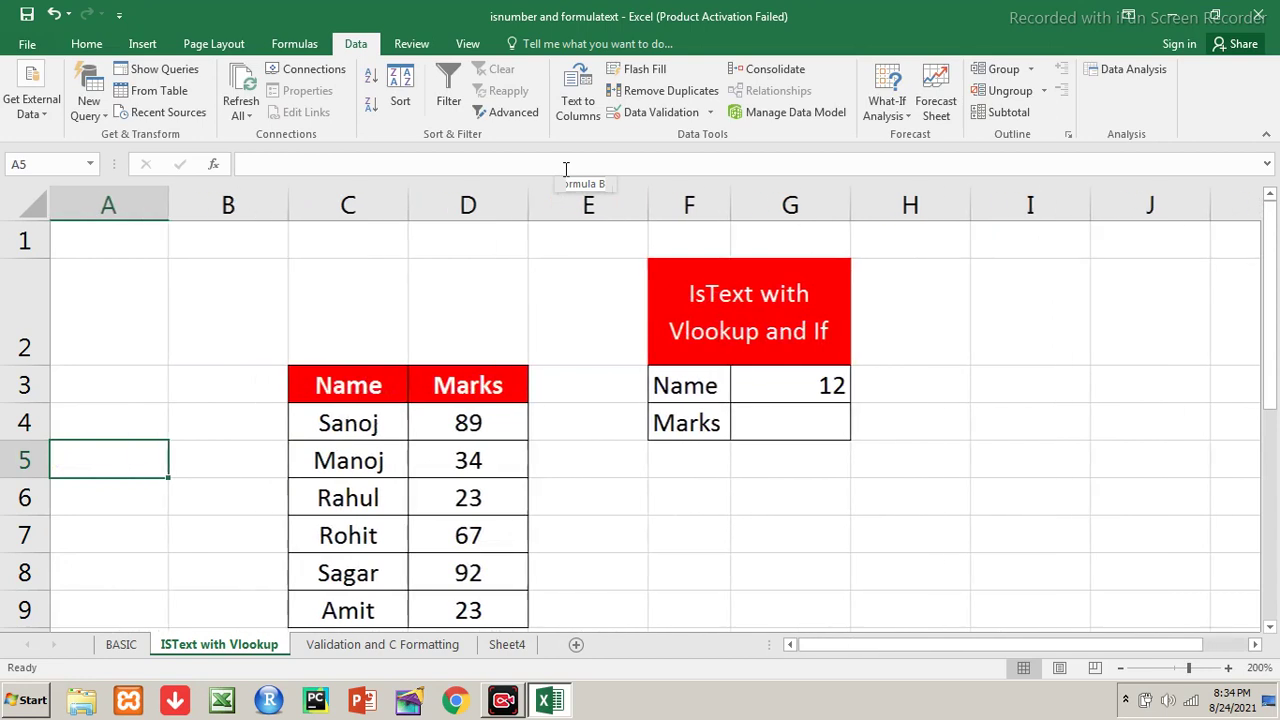
key("Right")
key("Right")
key("Right")
key("Right")
key("Right")
key("Right")
key("Up")
key("Up")
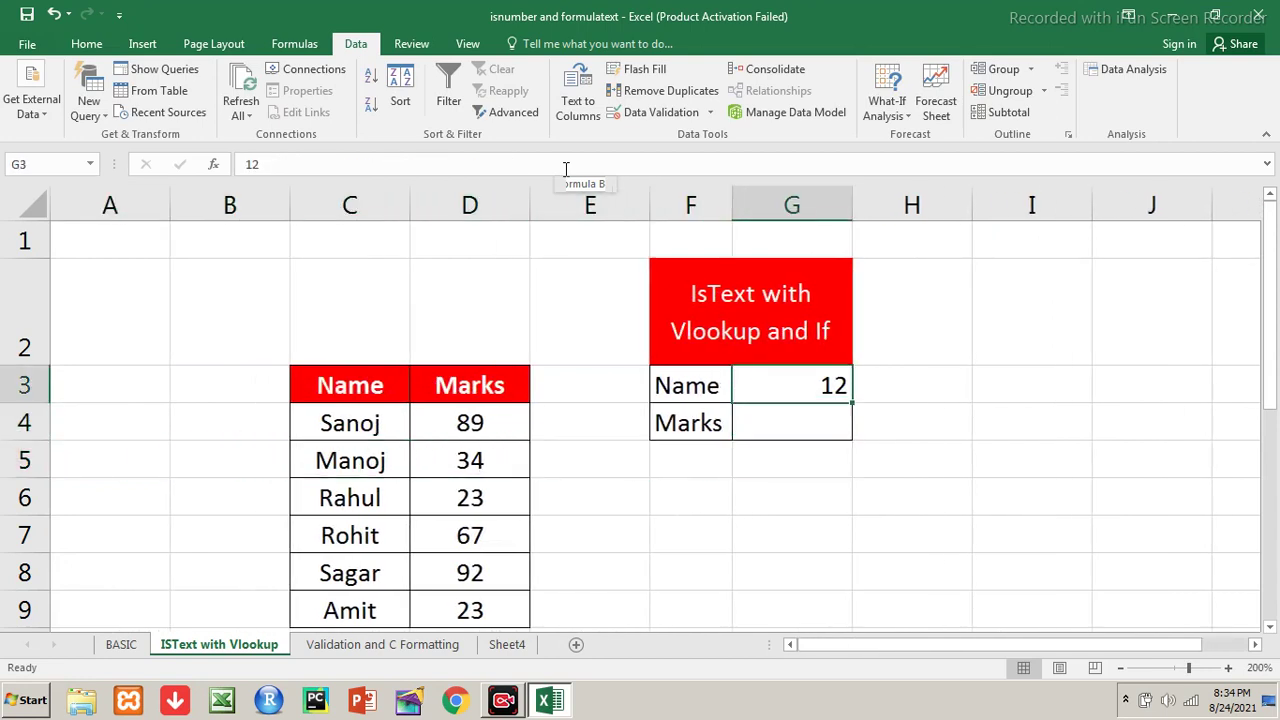
key("Down")
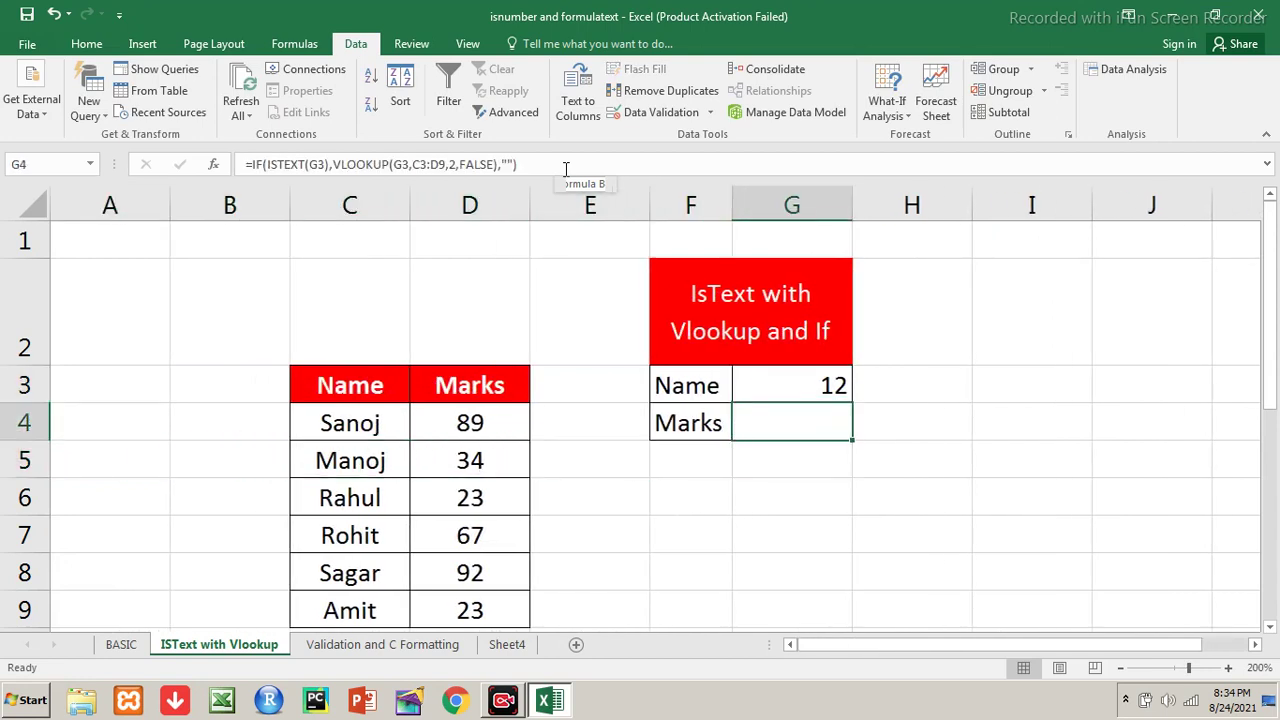
key("Up")
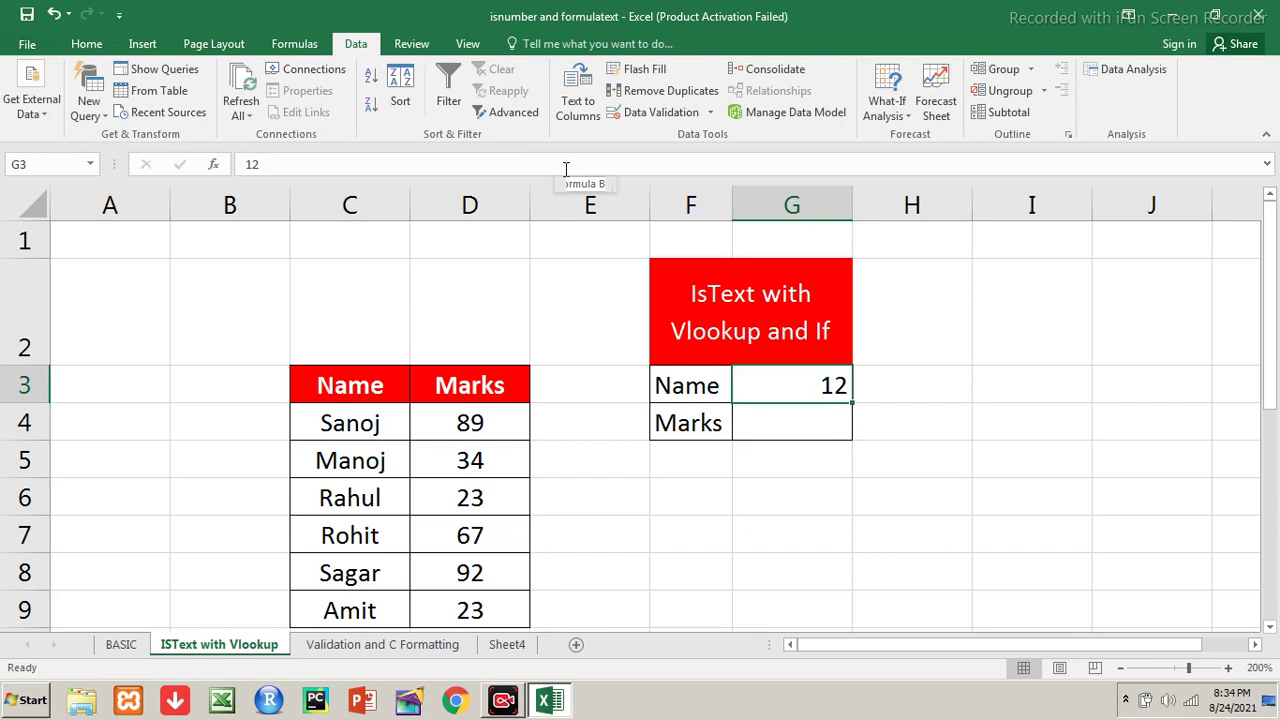
type("true")
key("Return")
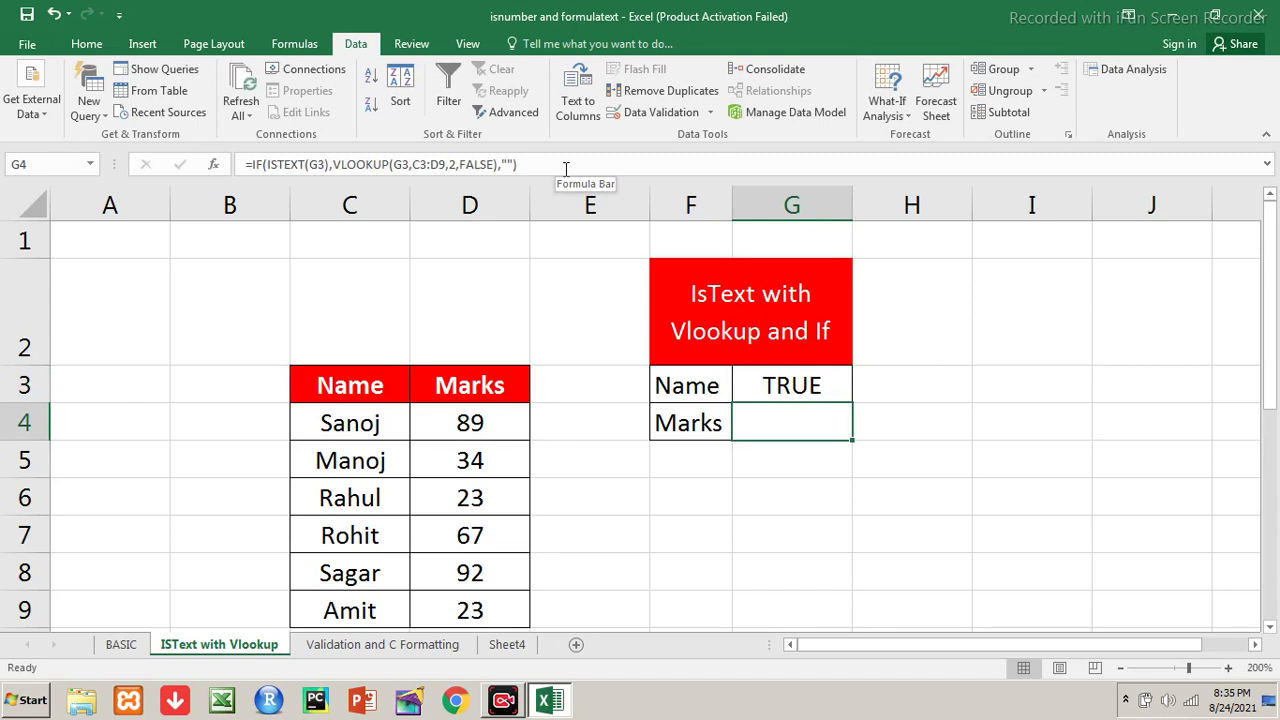
key("Up")
type("Rohit")
key("Return")
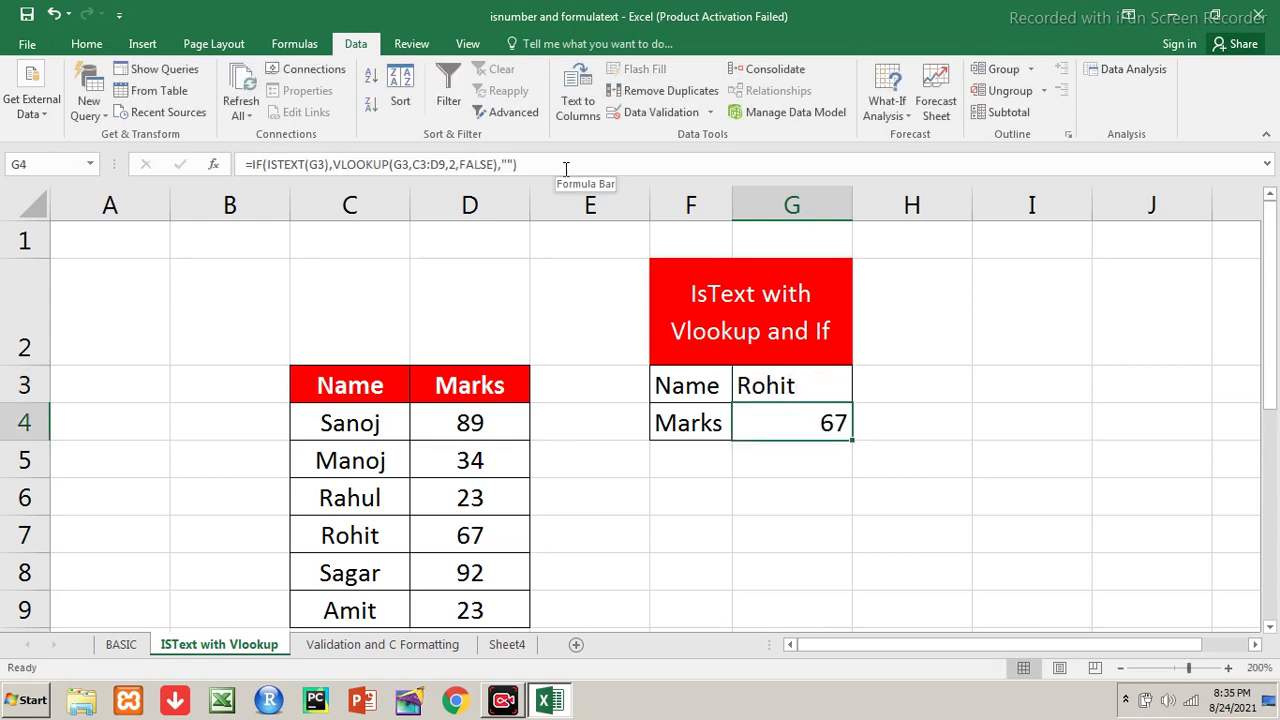
type("Amit")
key("Return")
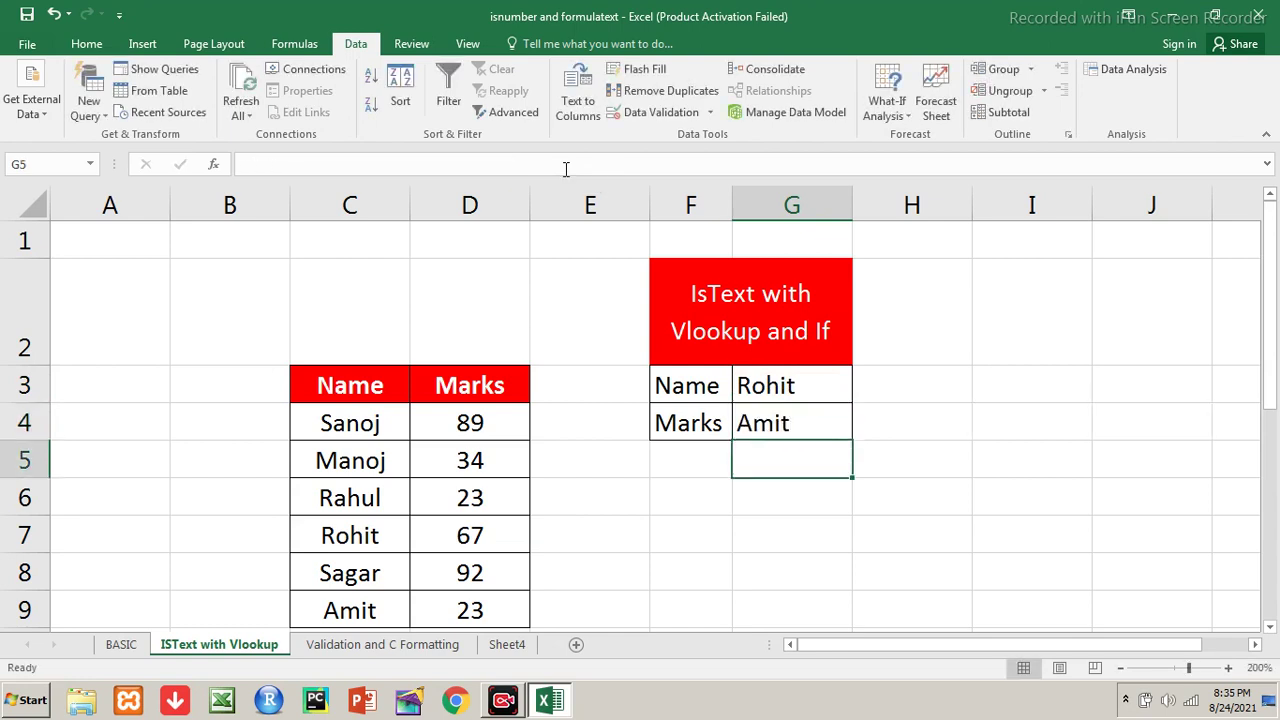
key("Up")
key("Up")
type("A")
key("Delete")
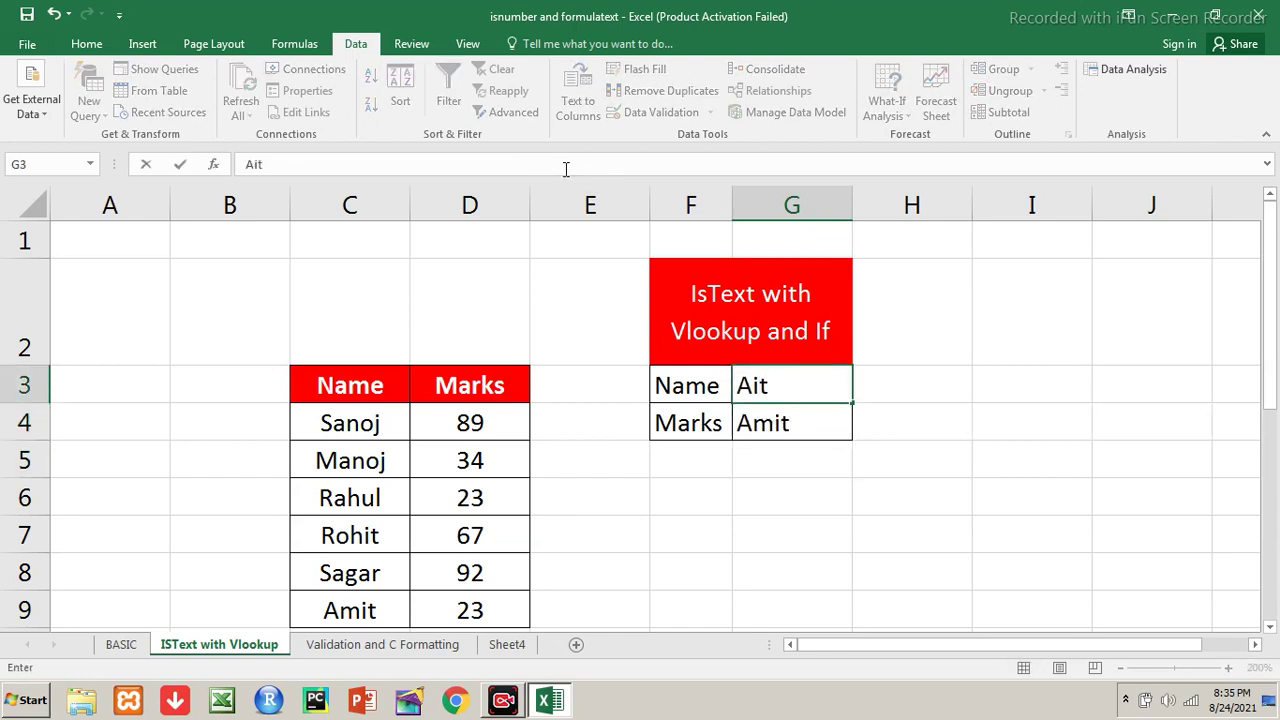
type("mit")
key("Return")
key("Up")
key("Down")
key("ctrl+z")
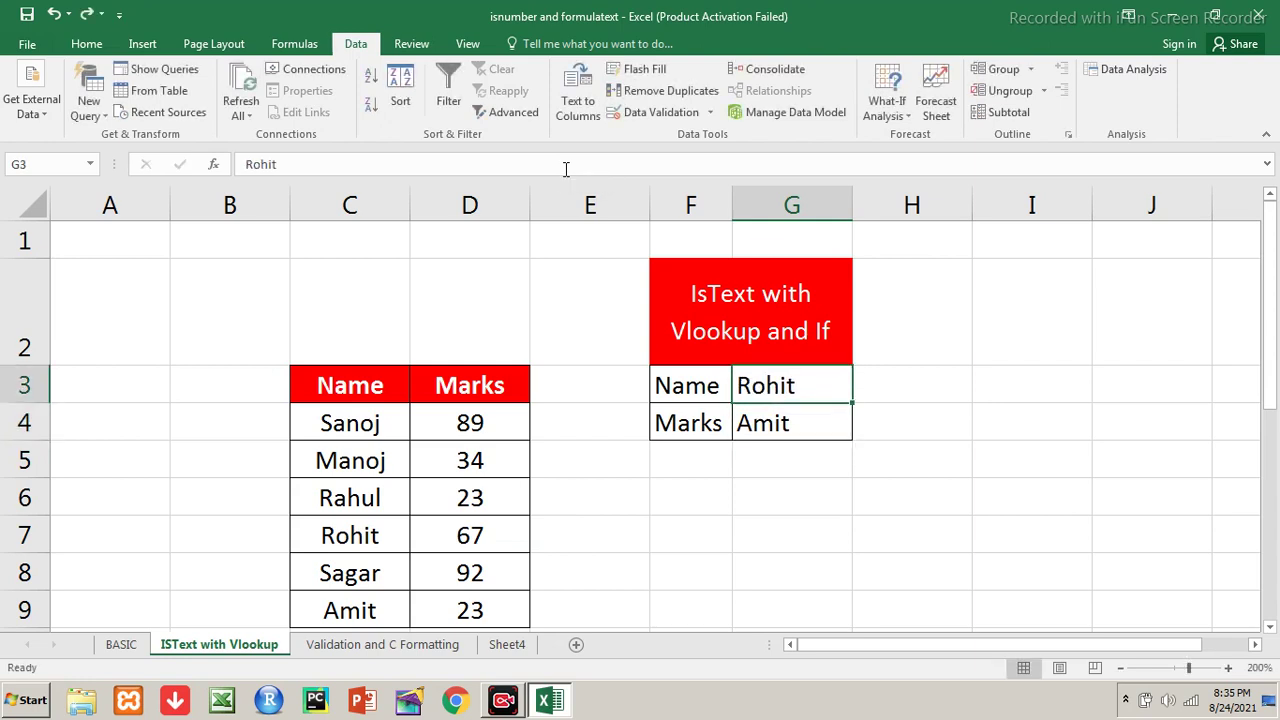
key("ctrl+z")
key("Up")
type("Amit")
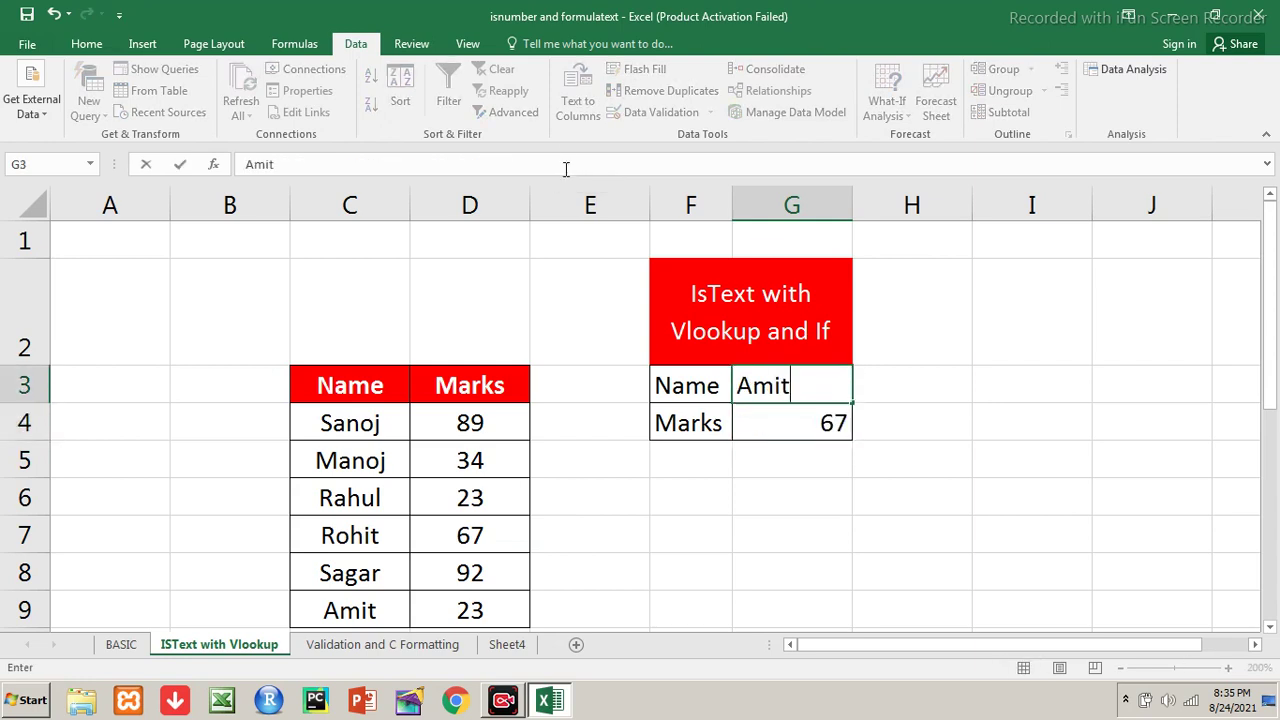
key("Return")
key("Up")
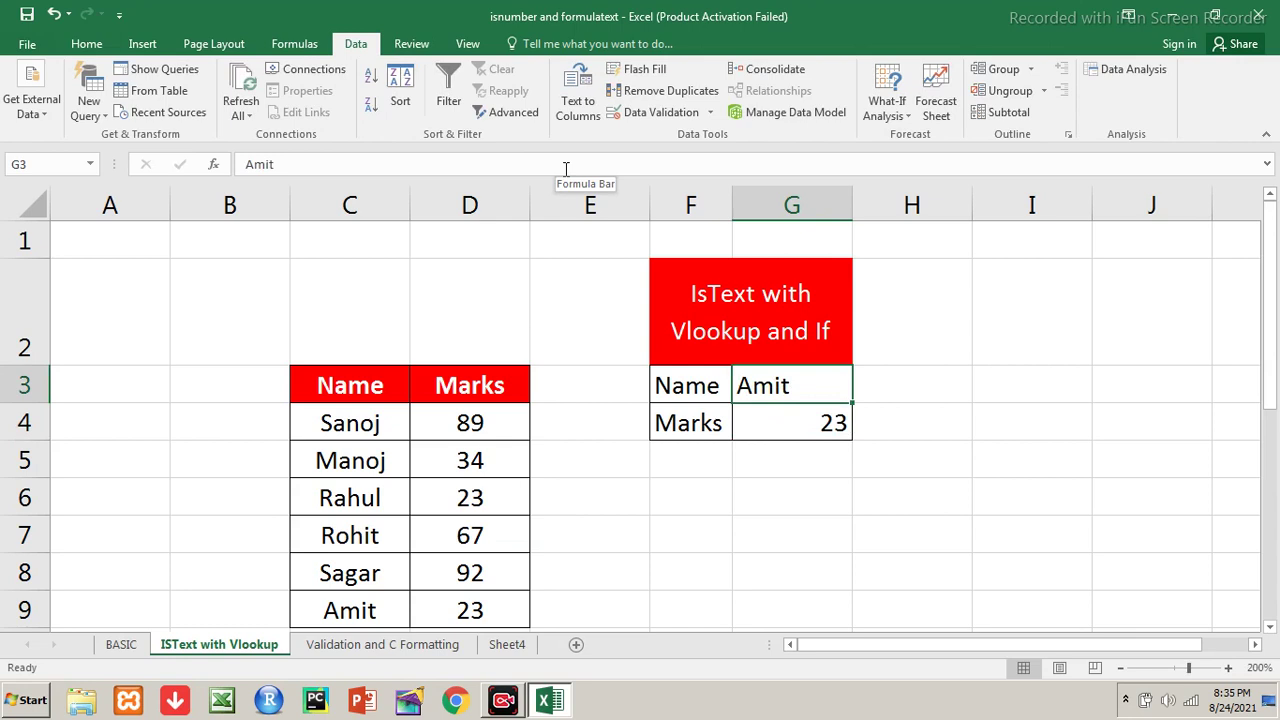
type("ppp")
key("Return")
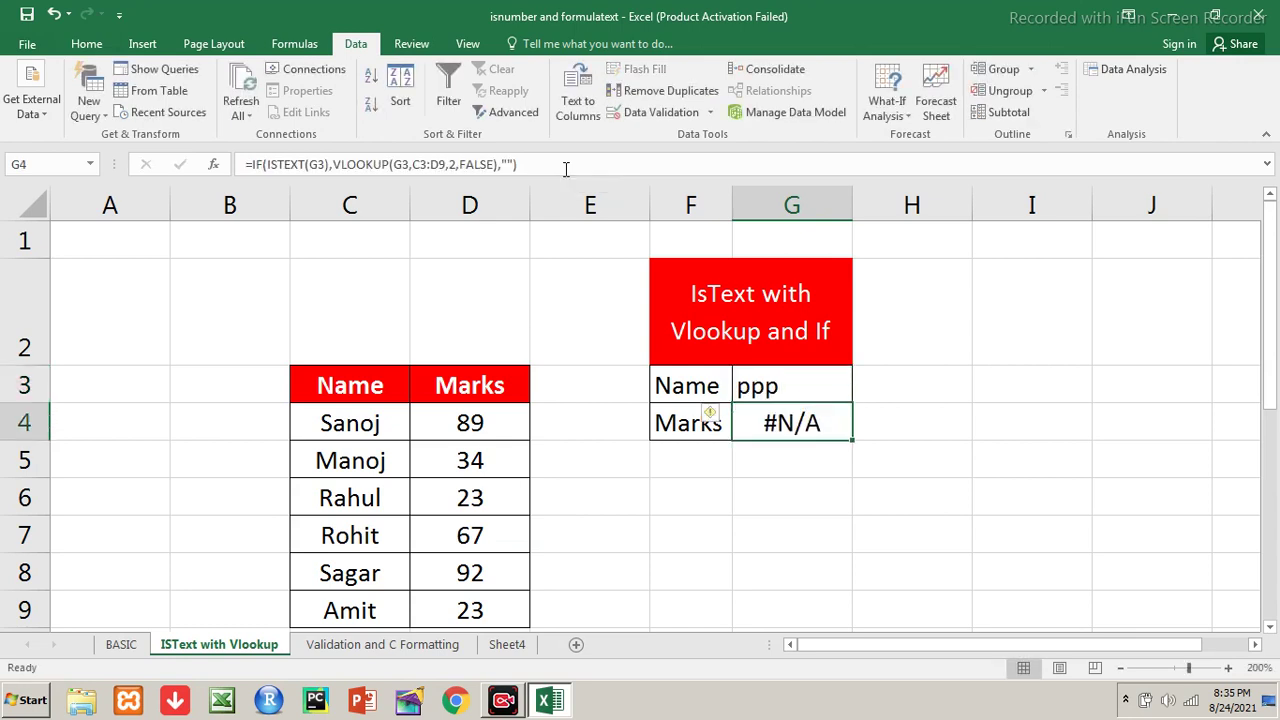
key("Up")
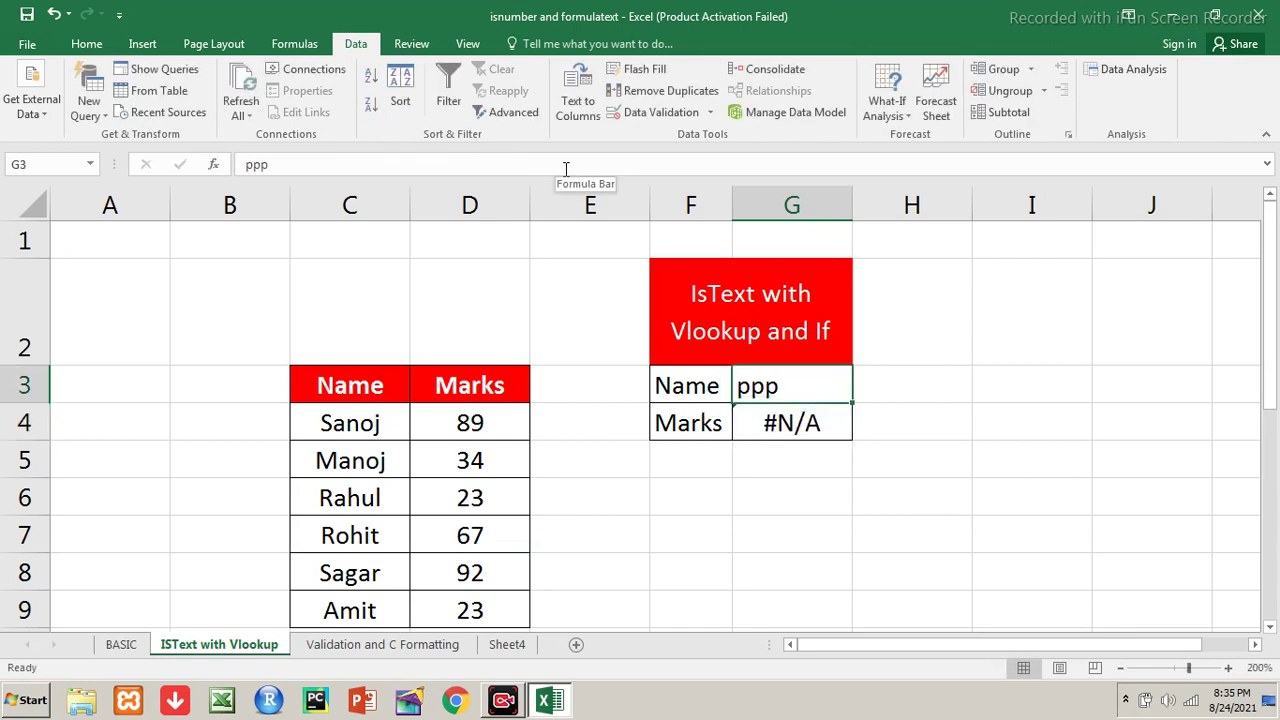
key("Left")
key("Left")
key("Left")
key("Left")
key("Down")
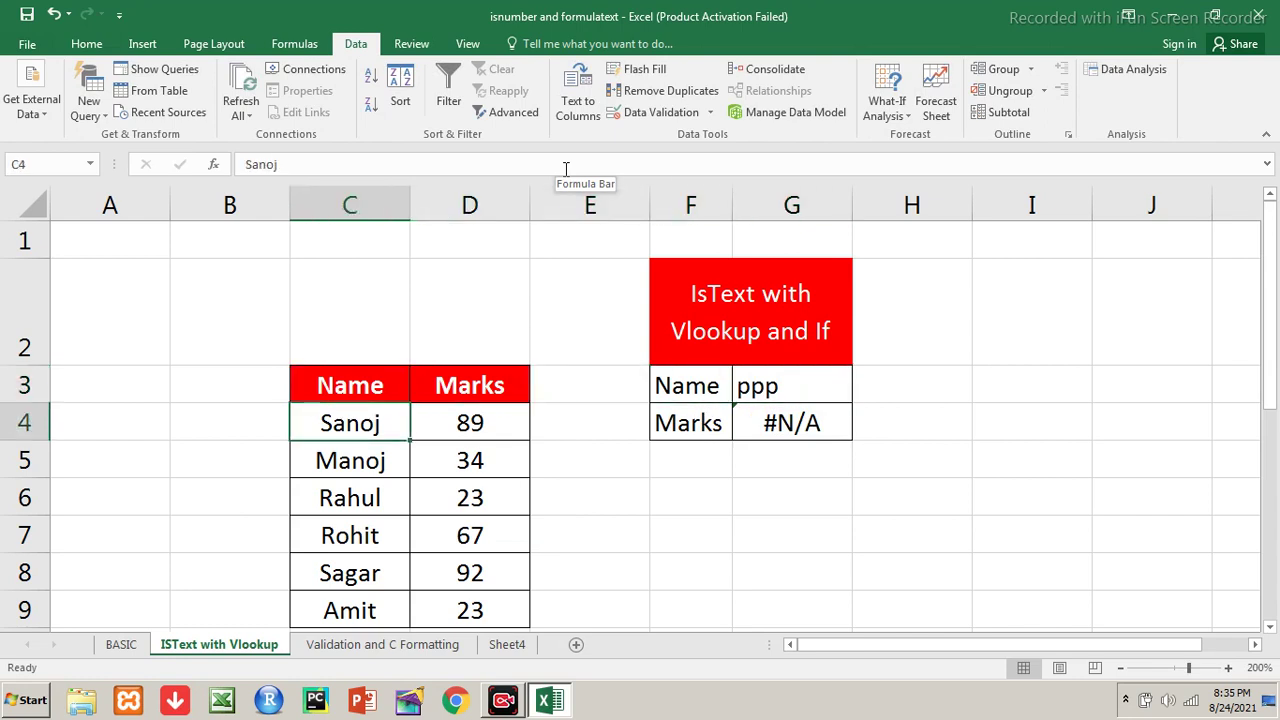
key("shift+Down")
key("shift+Down")
key("shift+Down")
key("shift+Down")
key("shift+Down")
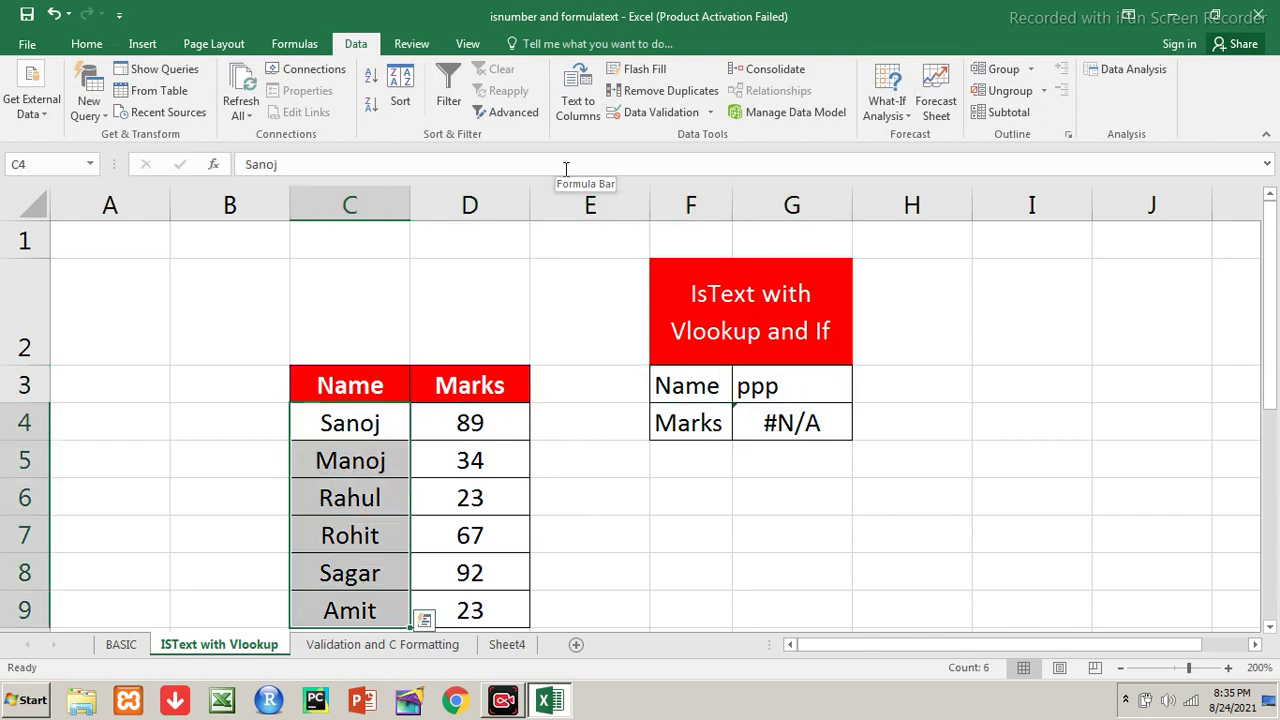
left_click(791, 424)
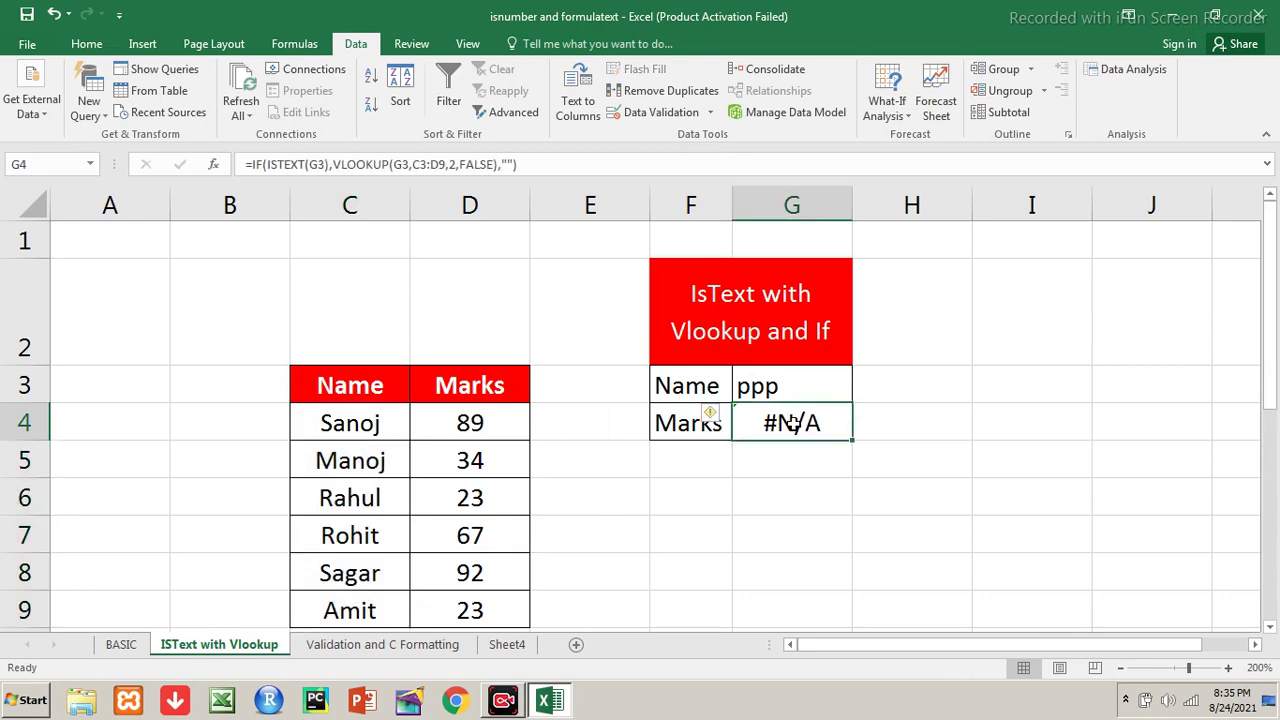
key("Up")
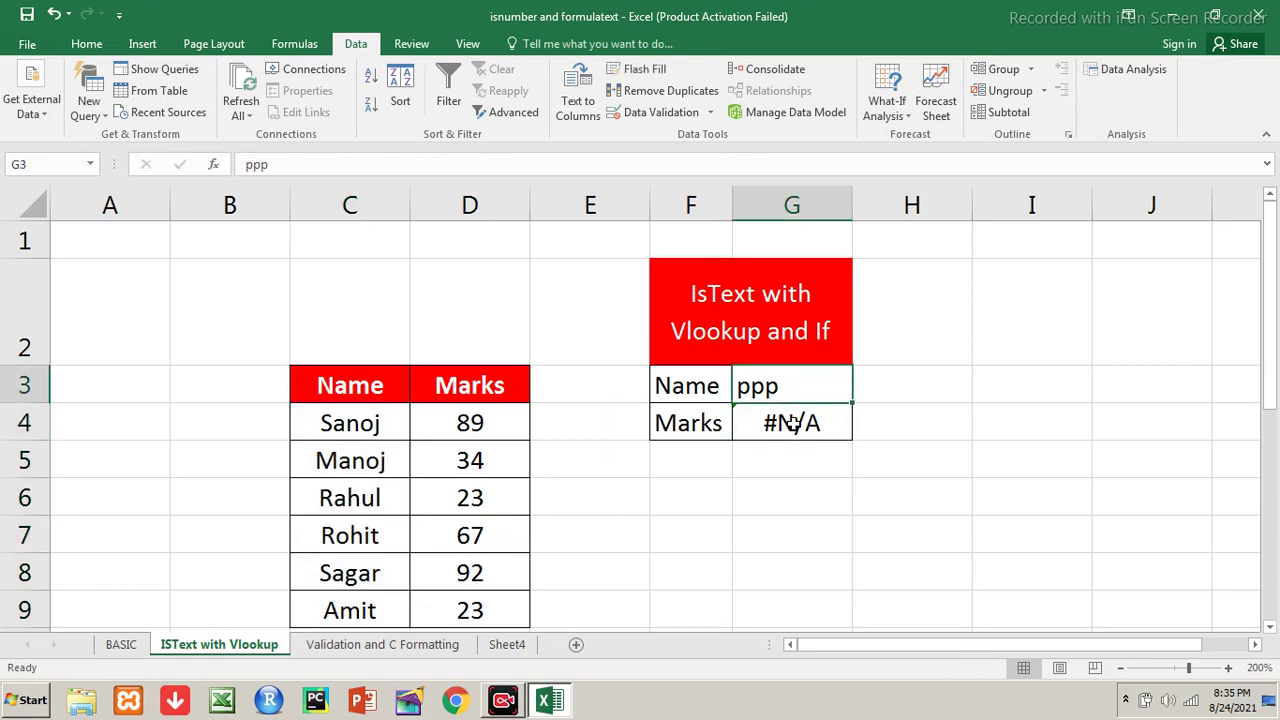
type("12")
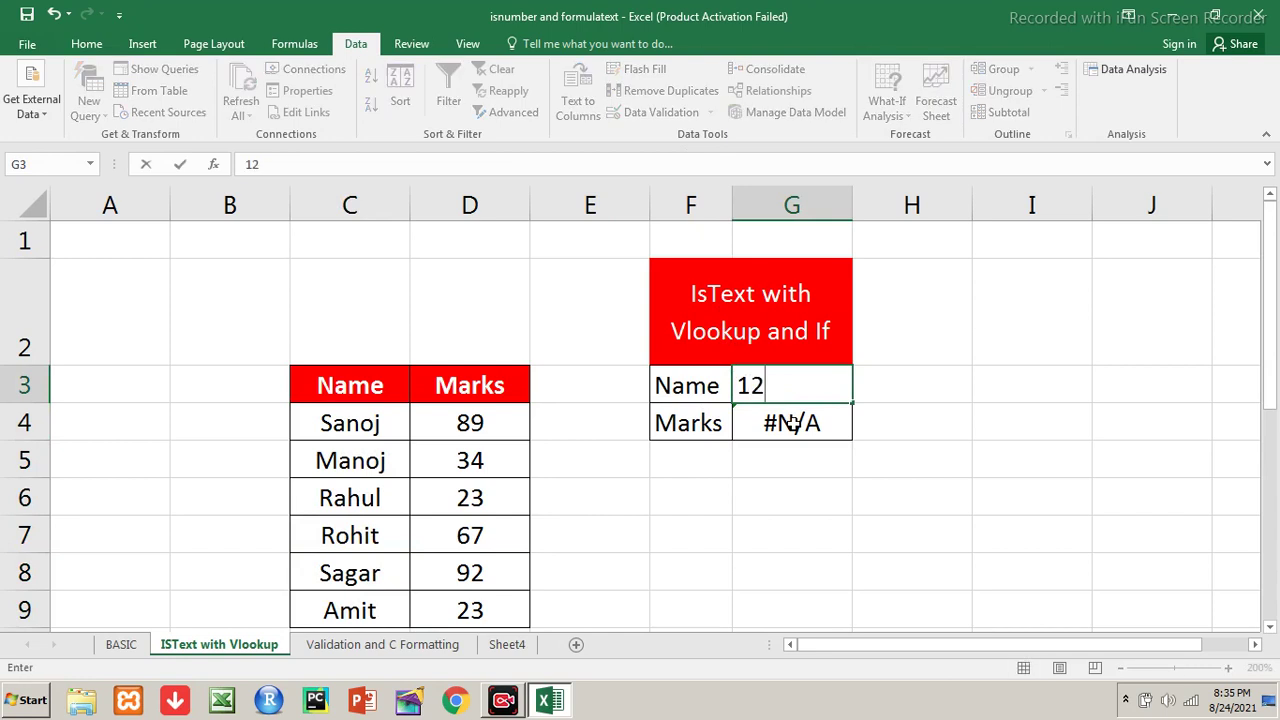
key("Return")
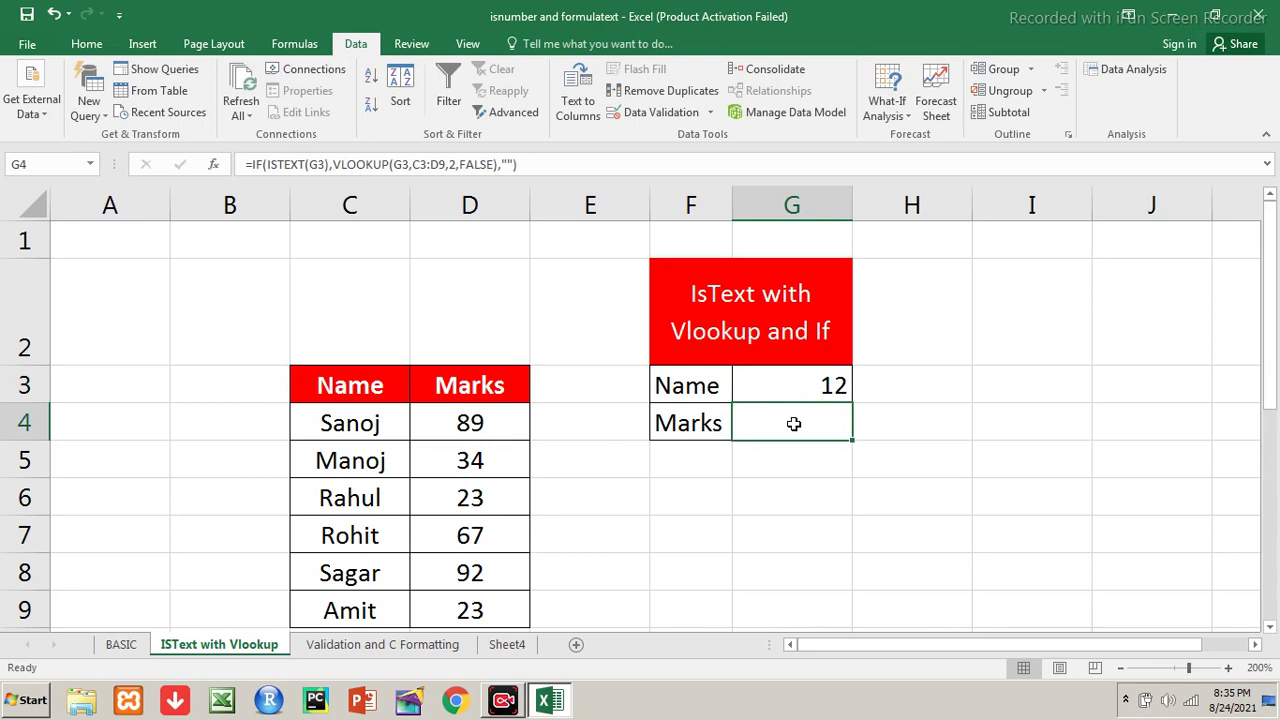
left_click(420, 650)
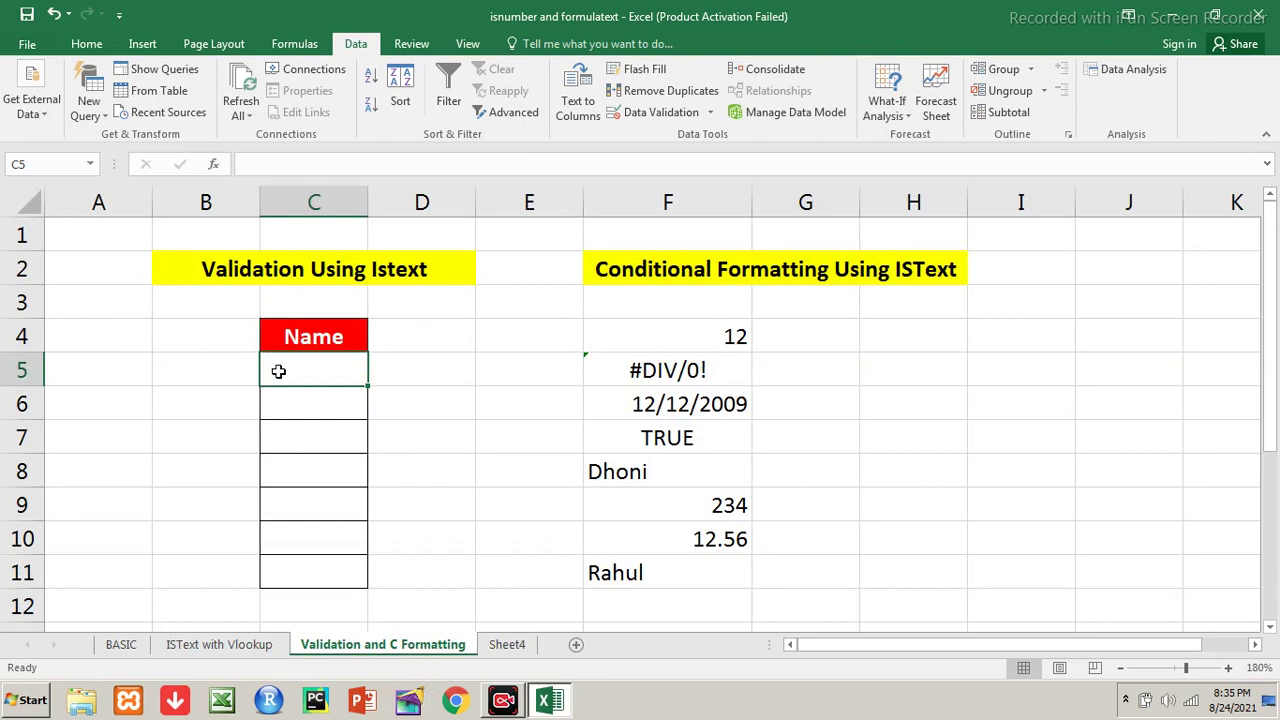
Enter trial values Dhoni, Rahul, TRUE, 1-01-2001 and 12 down the Name column
type("Dhoni")
key("Return")
type("Rahul")
key("Return")
type("Tur")
key("BackSpace")
key("BackSpace")
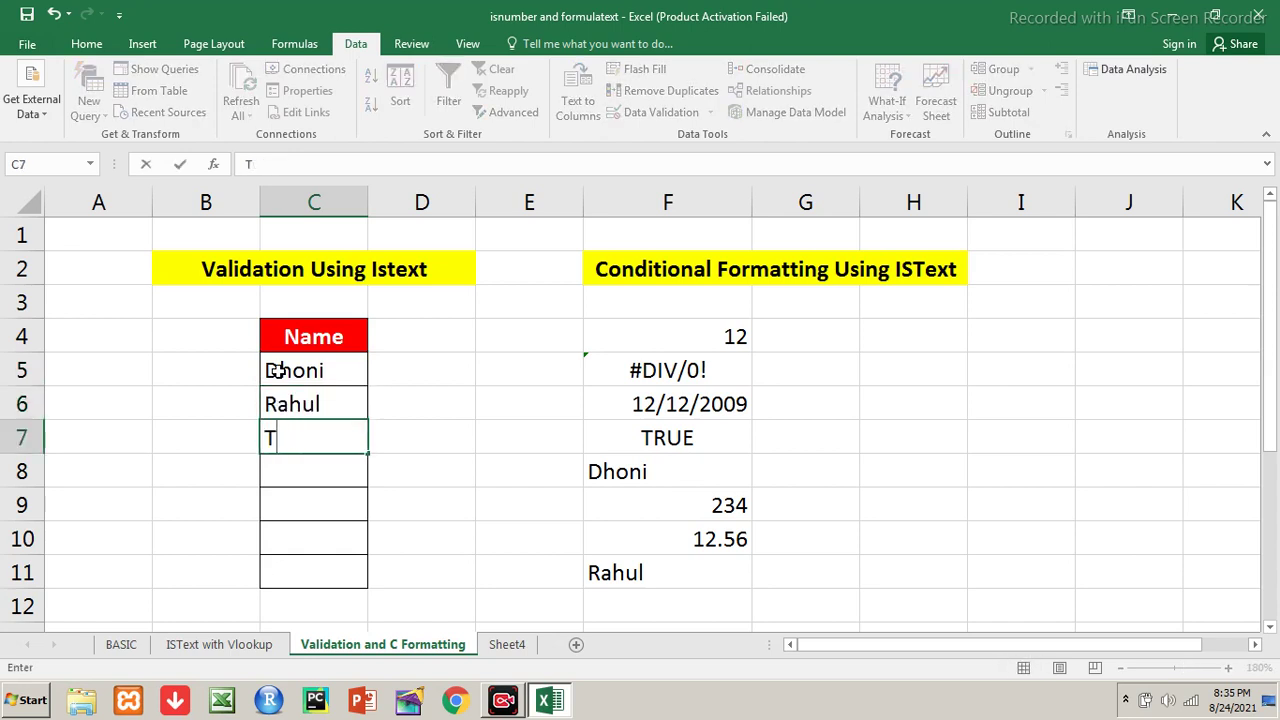
type("rue")
key("Return")
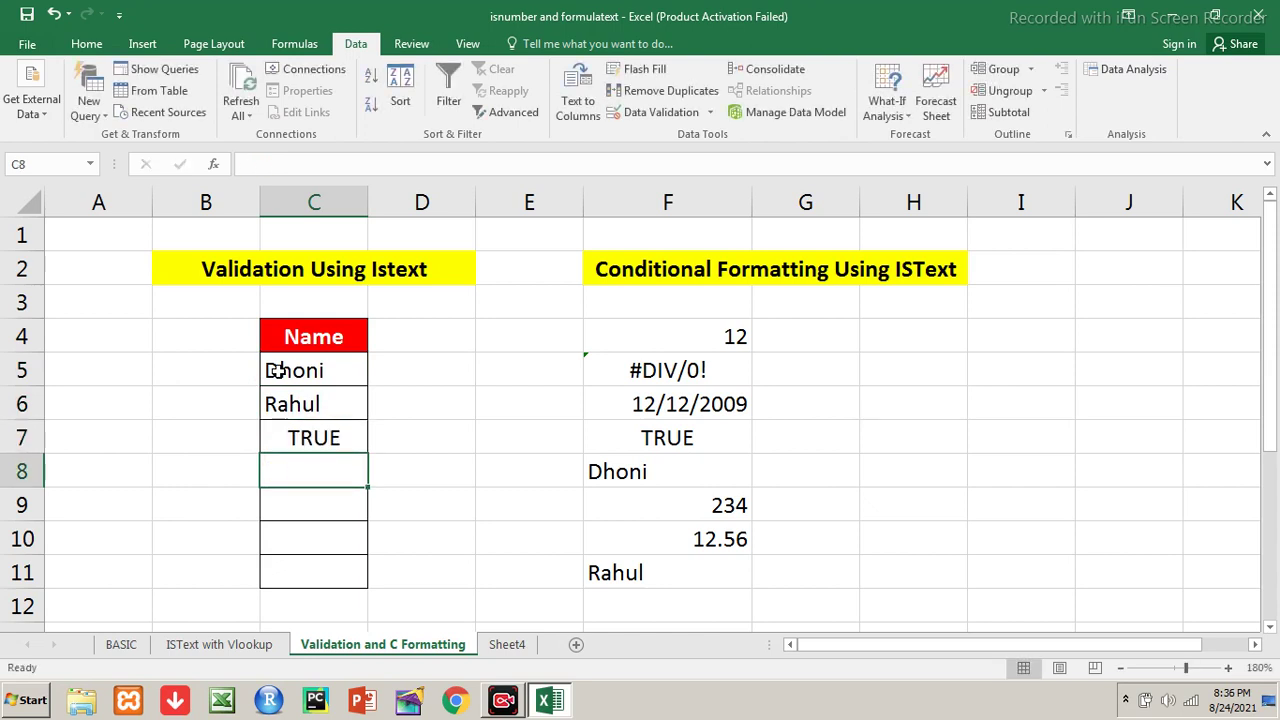
type("01-01-2001")
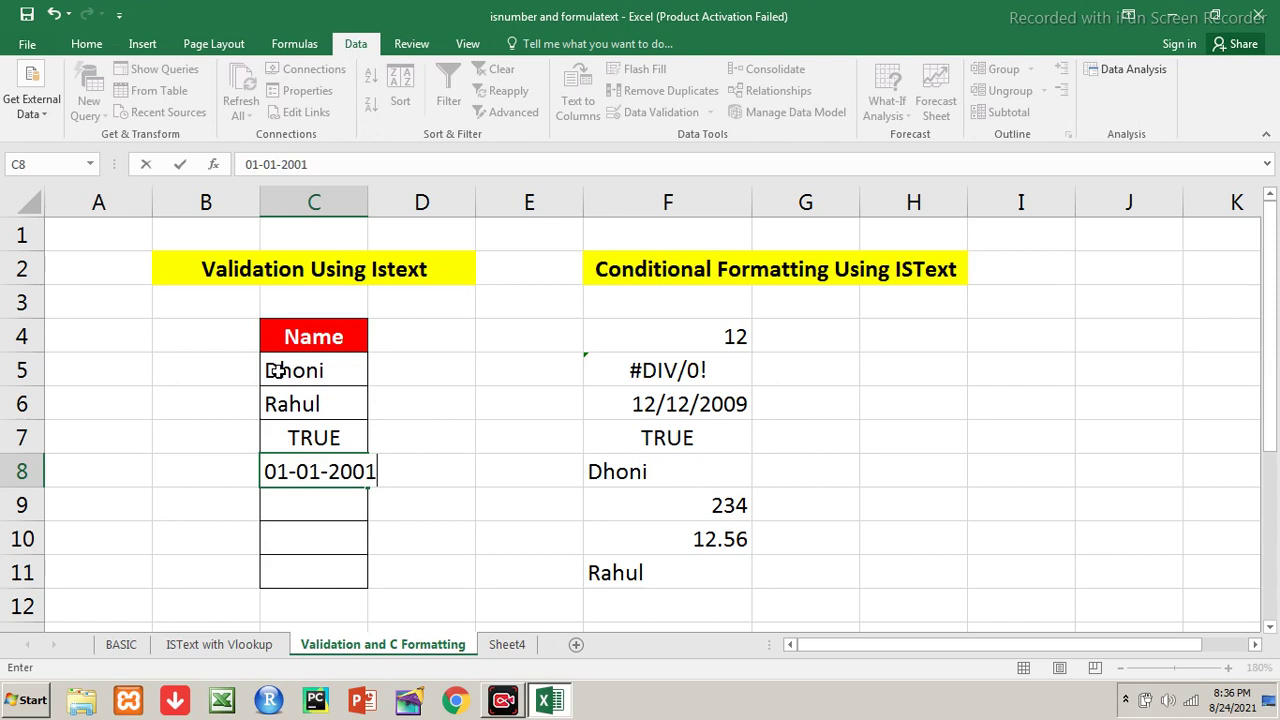
key("Return")
type("1")
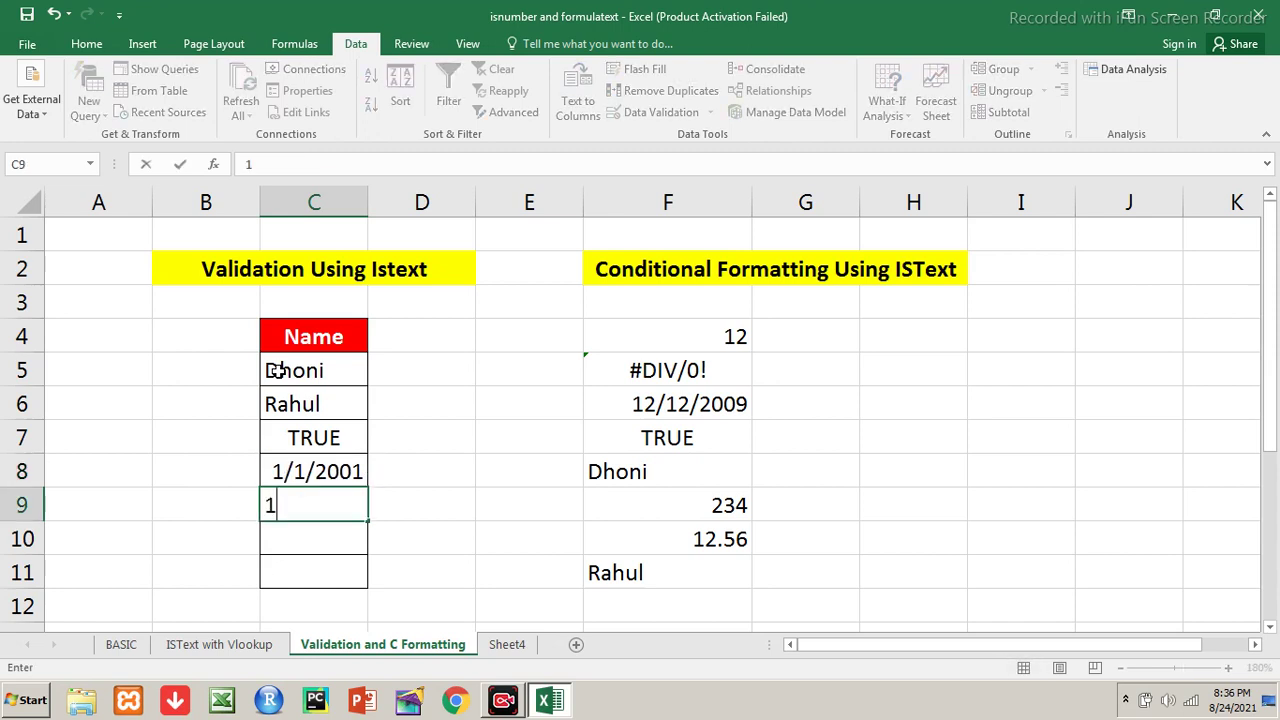
type("2")
key("Return")
Select the trial entries in C5:C9 and delete them
key("Up")
key("Up")
key("Up")
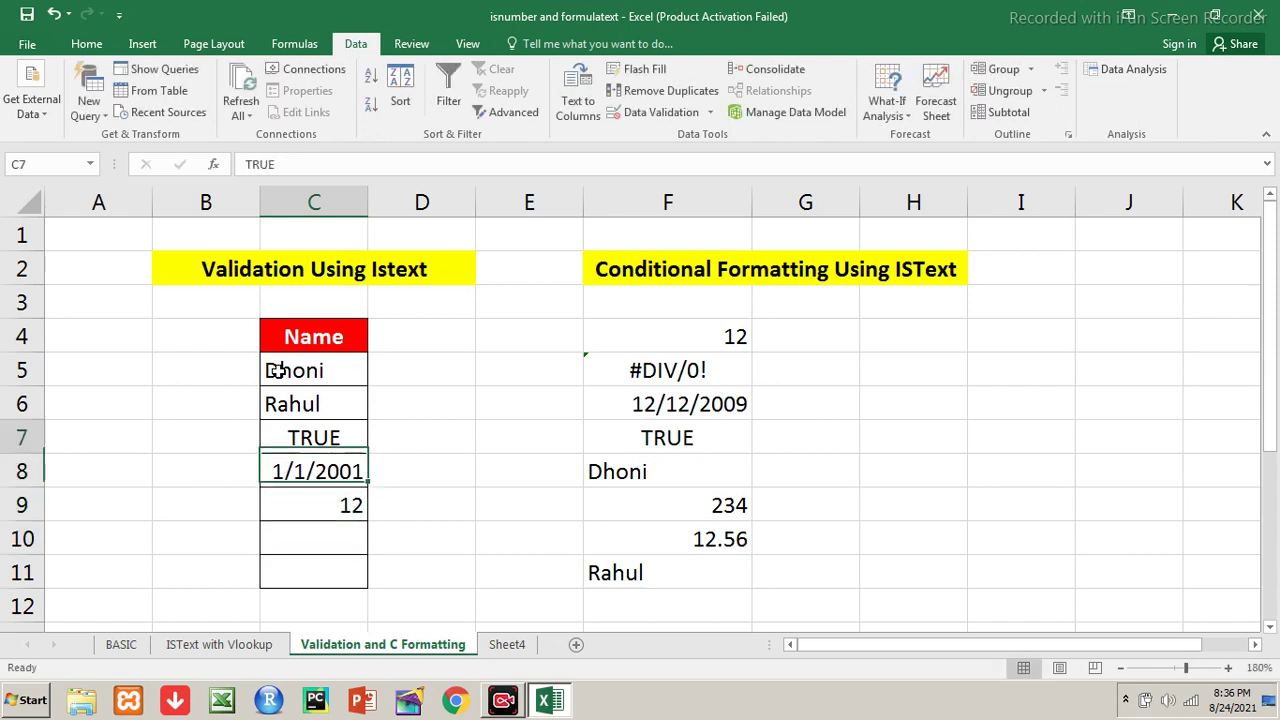
key("Up")
key("Up")
key("shift+Down")
key("shift+Down")
key("shift+Down")
key("shift+Down")
key("Delete")
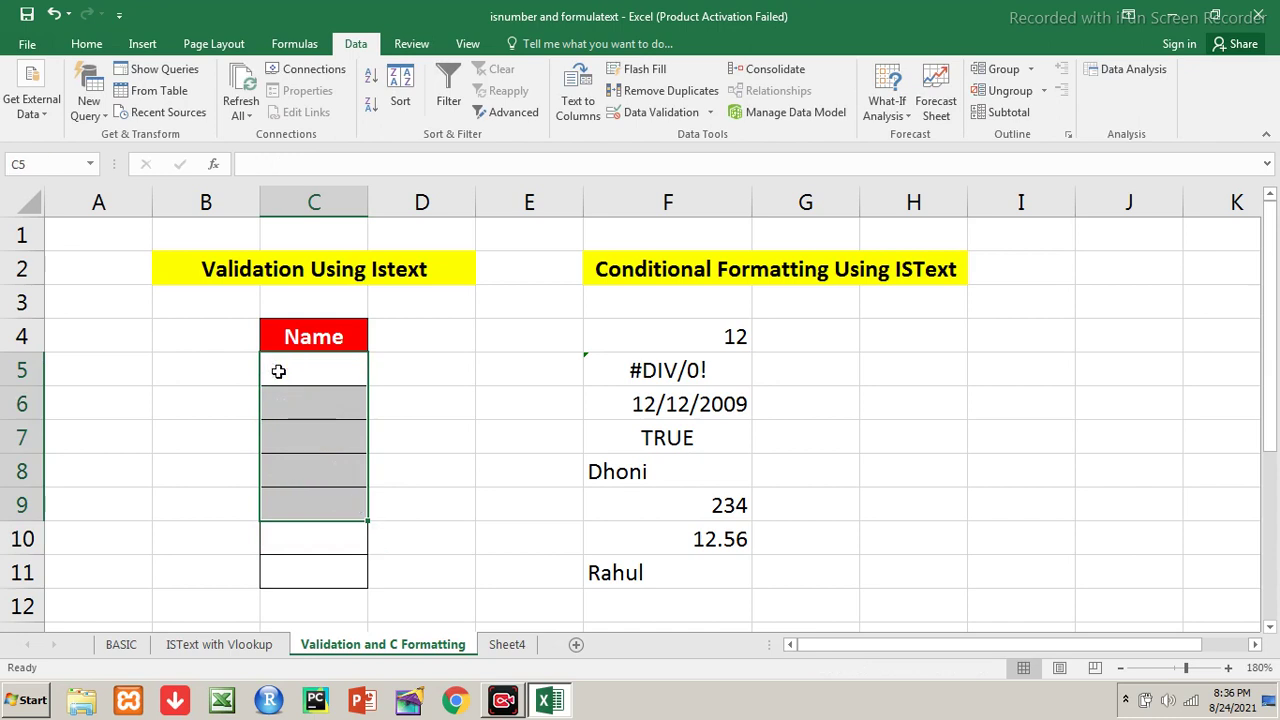
left_click(278, 371)
Select C5:C11 and give it a Custom validation rule with formula =istext(C5)
key("shift+Down")
key("shift+Down")
key("shift+Down")
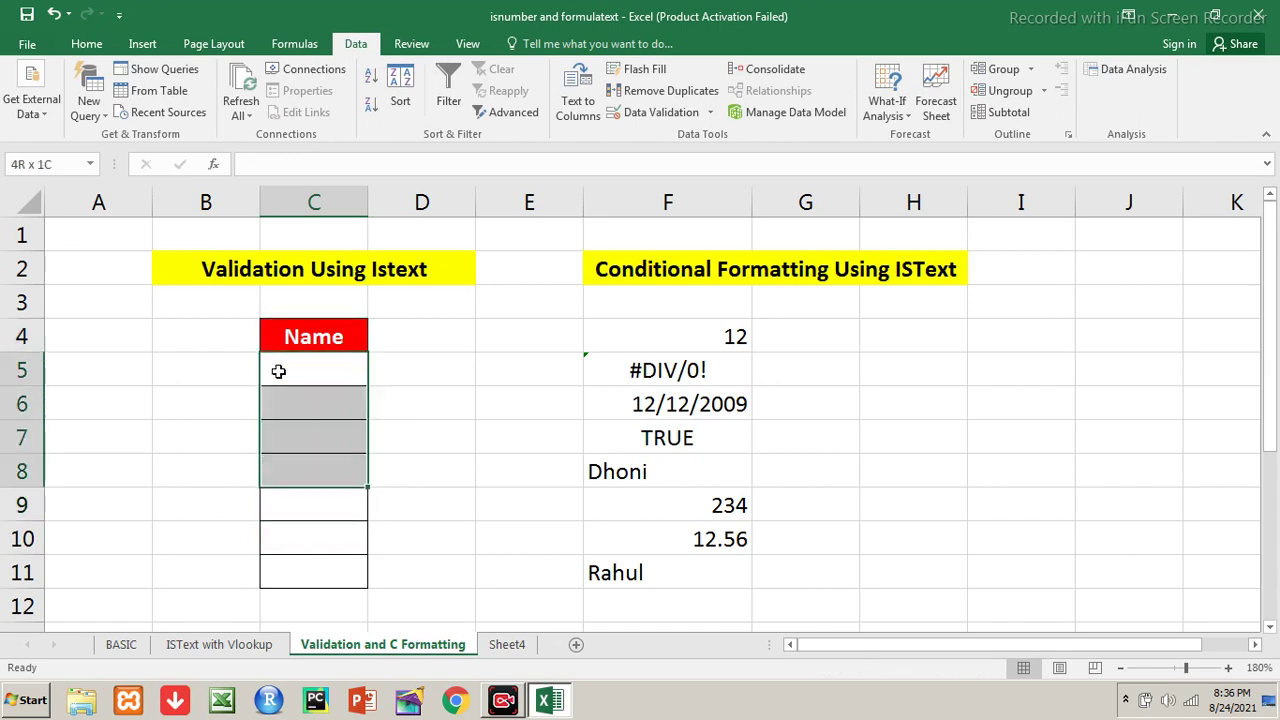
key("shift+Down")
key("shift+Down")
key("shift+Down")
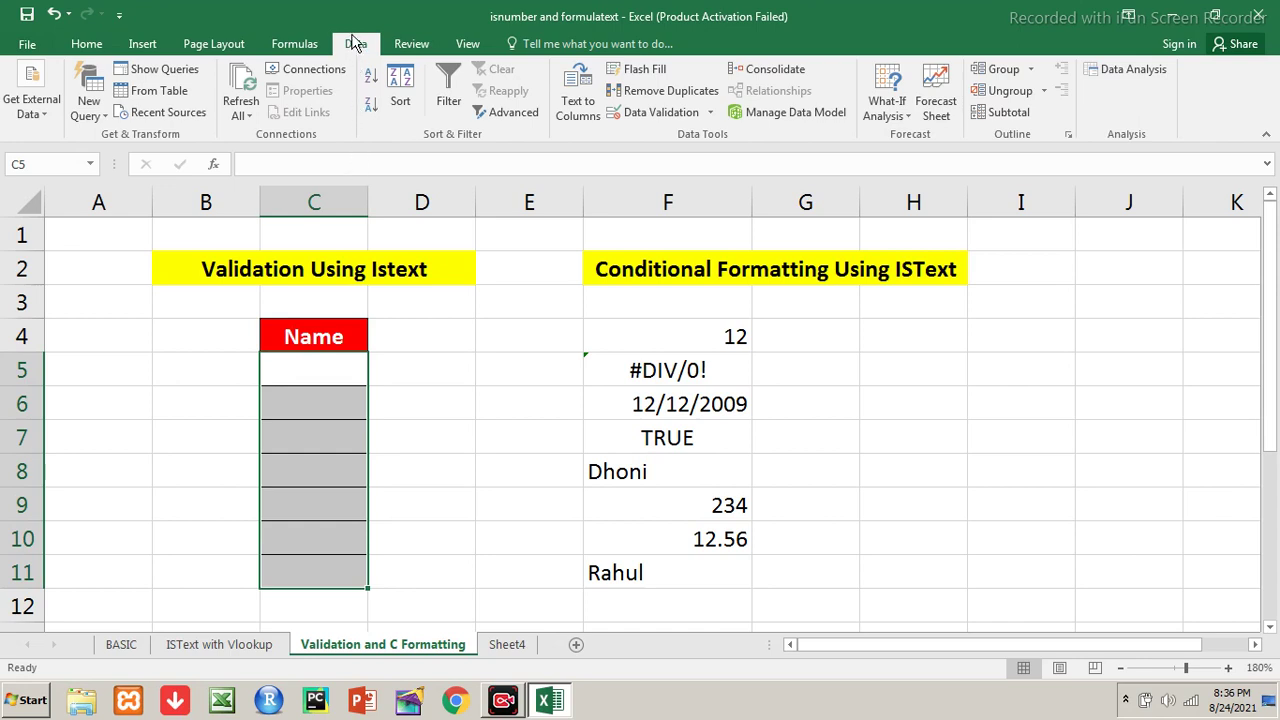
left_click(704, 114)
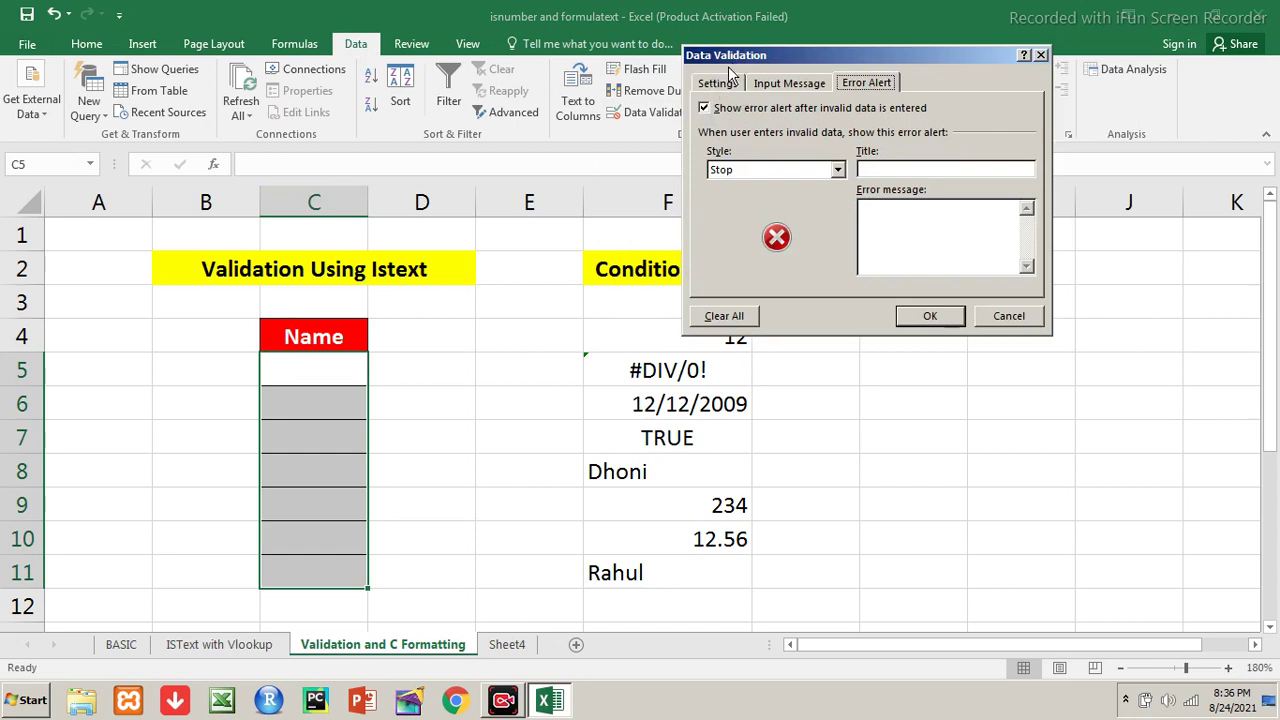
left_click(729, 92)
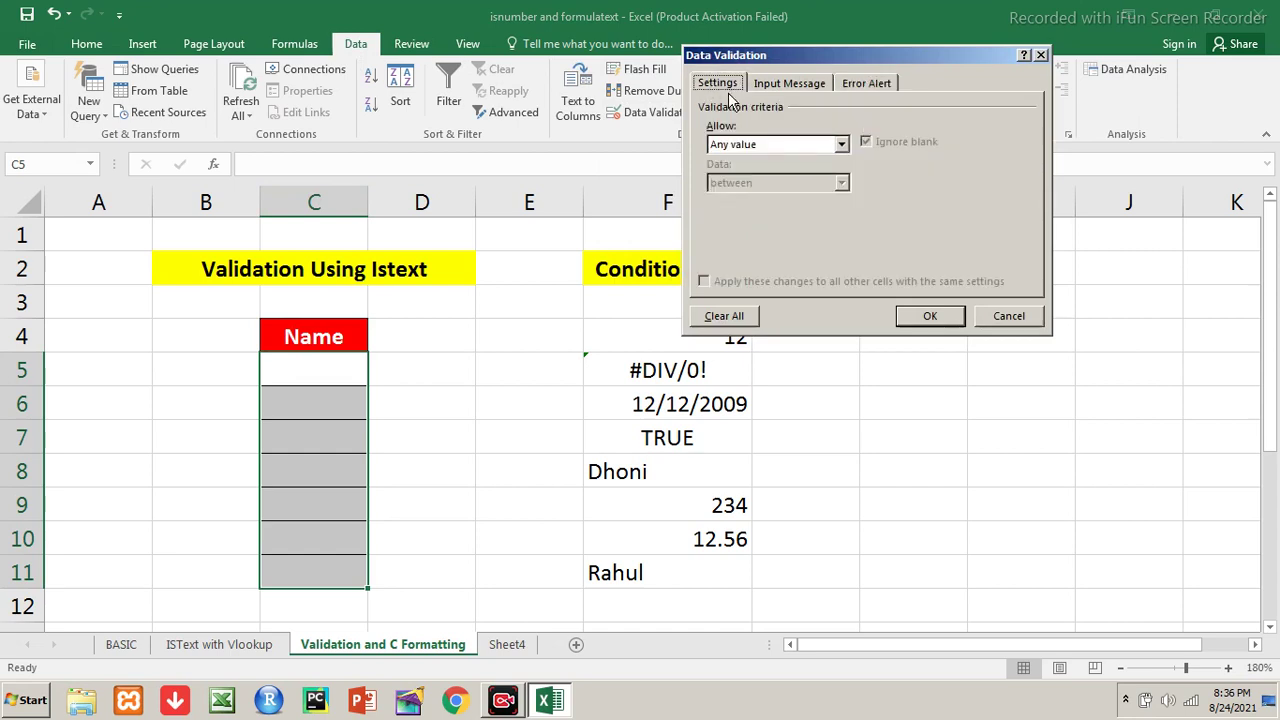
left_click(769, 151)
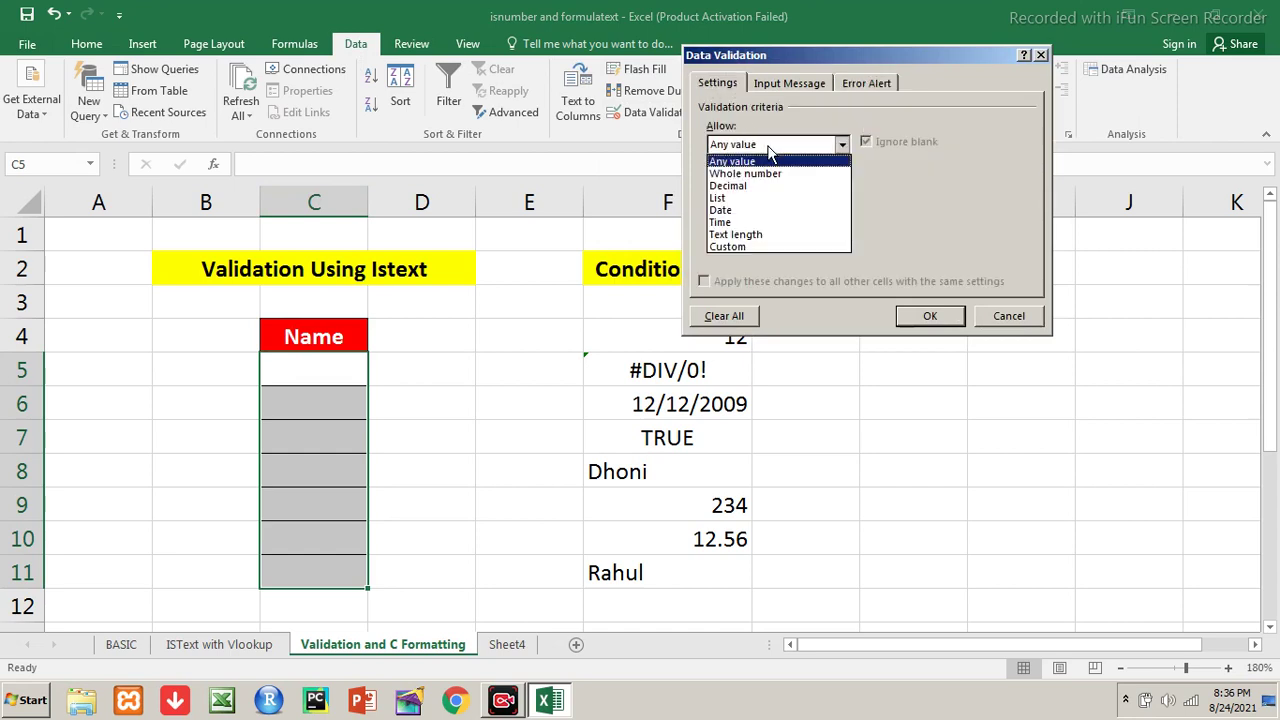
left_click(728, 247)
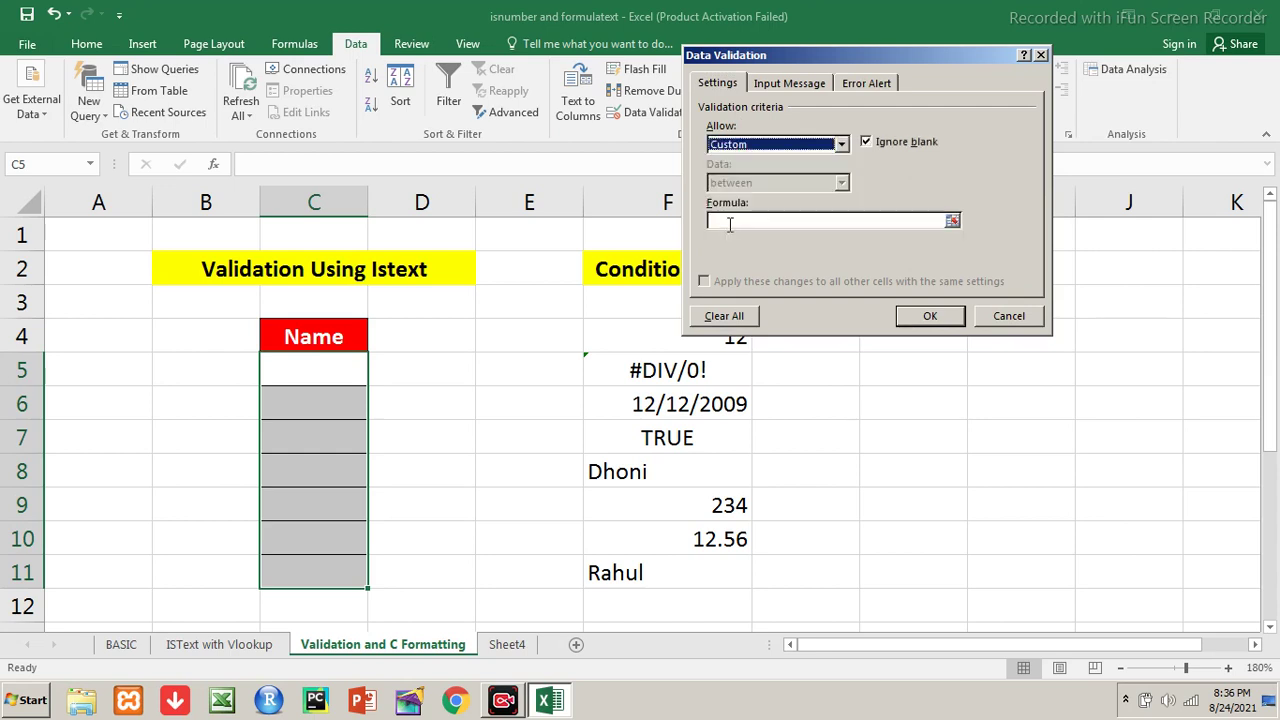
left_click(729, 221)
type("=istext(")
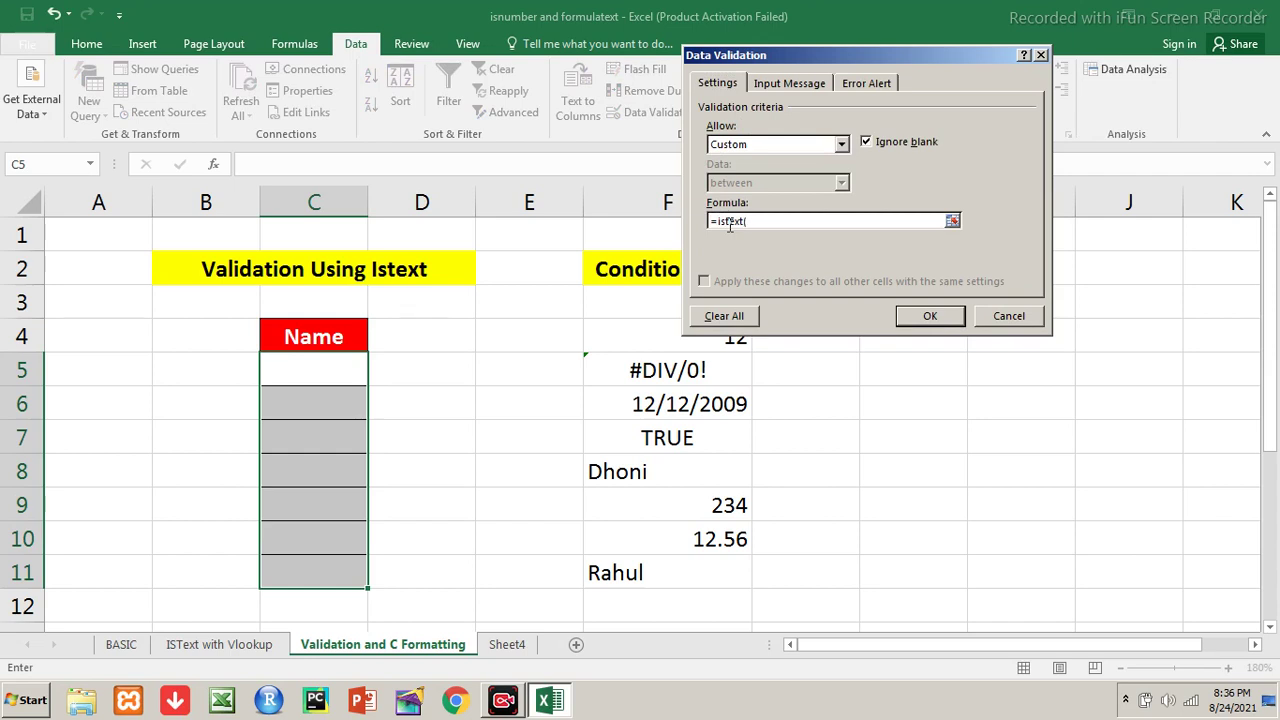
left_click(312, 378)
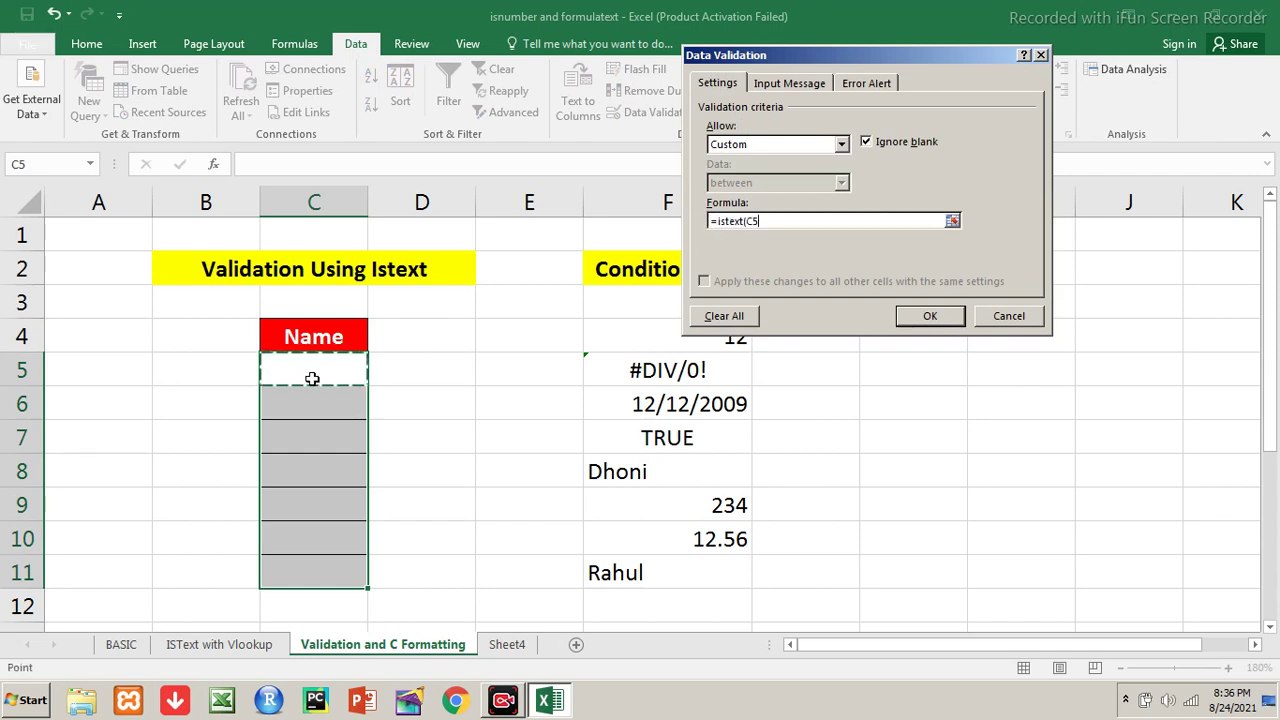
type(")")
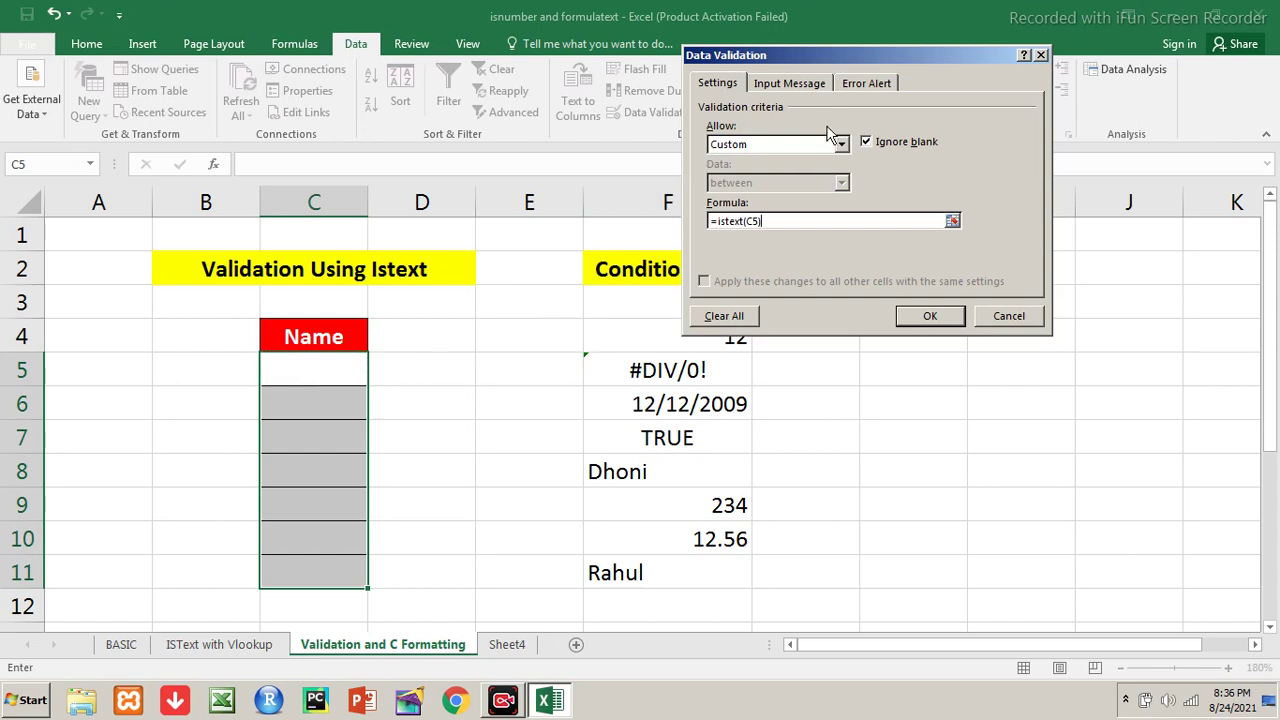
Add an input prompt asking the user to enter any valid text as the name
left_click(824, 88)
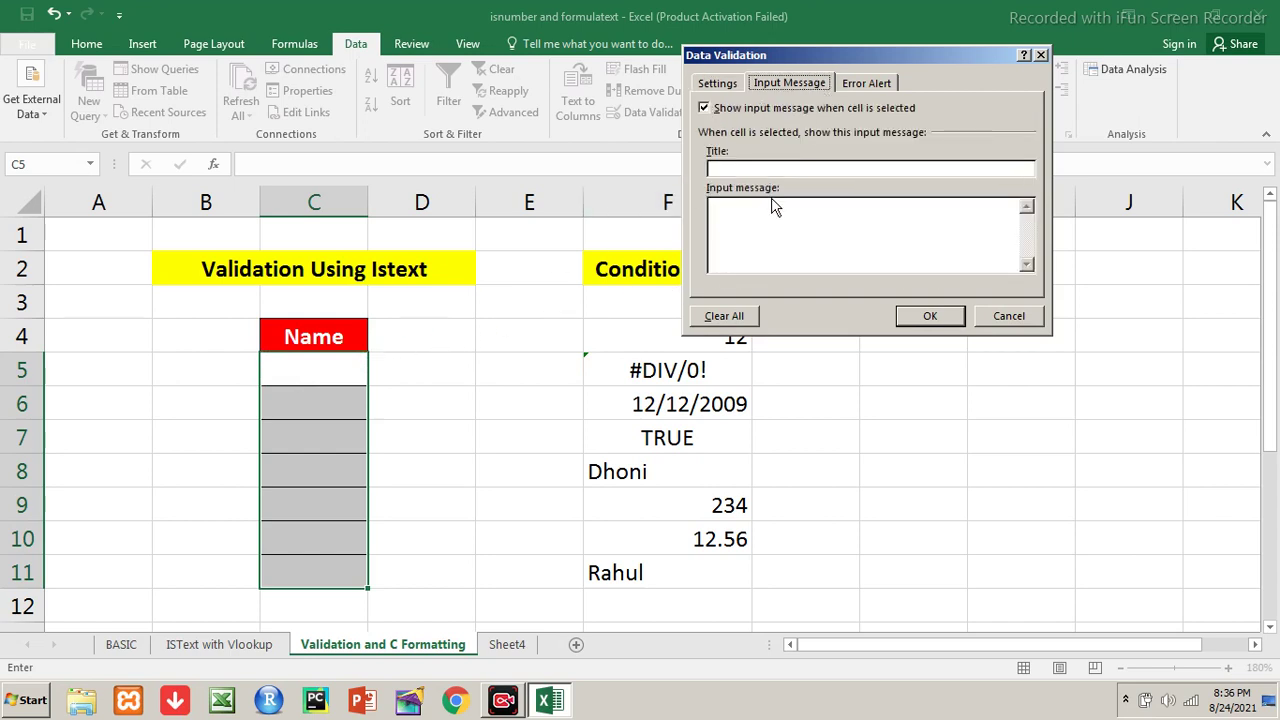
type("Please Enter")
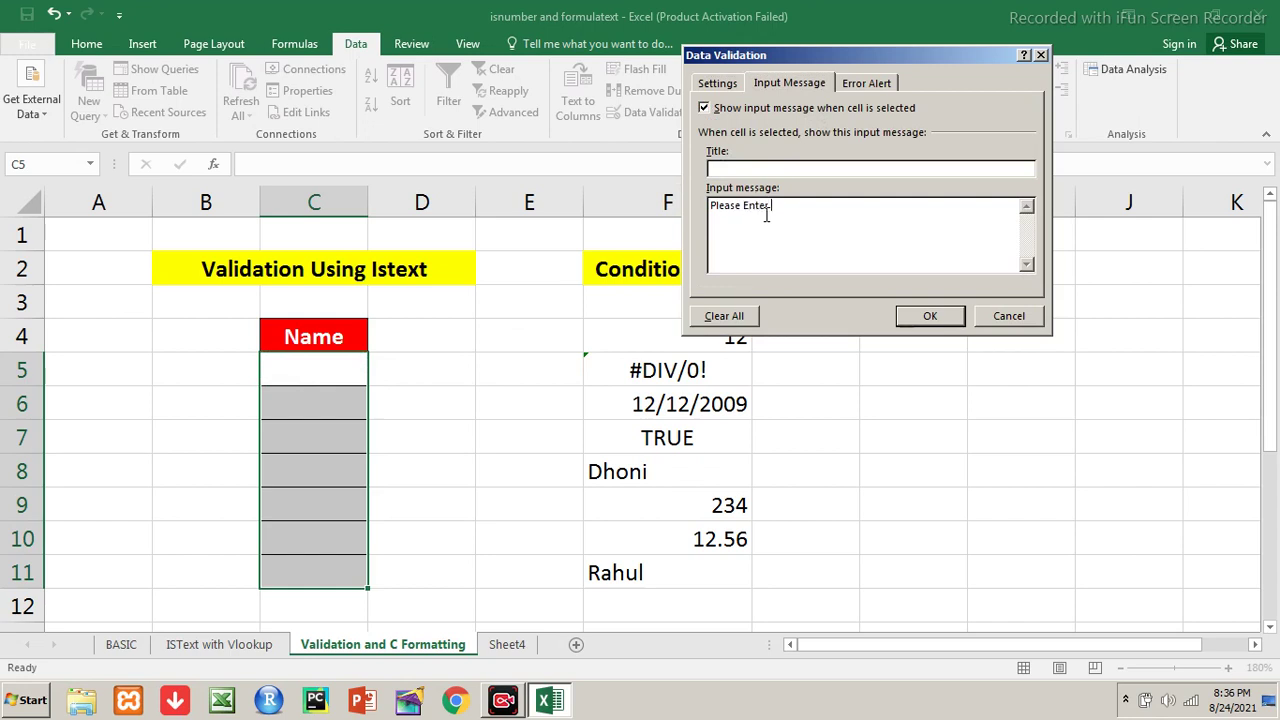
type(" Name")
key("BackSpace")
key("BackSpace")
key("BackSpace")
key("BackSpace")
type("Any Valid Text a")
type("s Name")
Set the Stop error message 'The Name is not a Valid Text' and confirm the rule
left_click(862, 83)
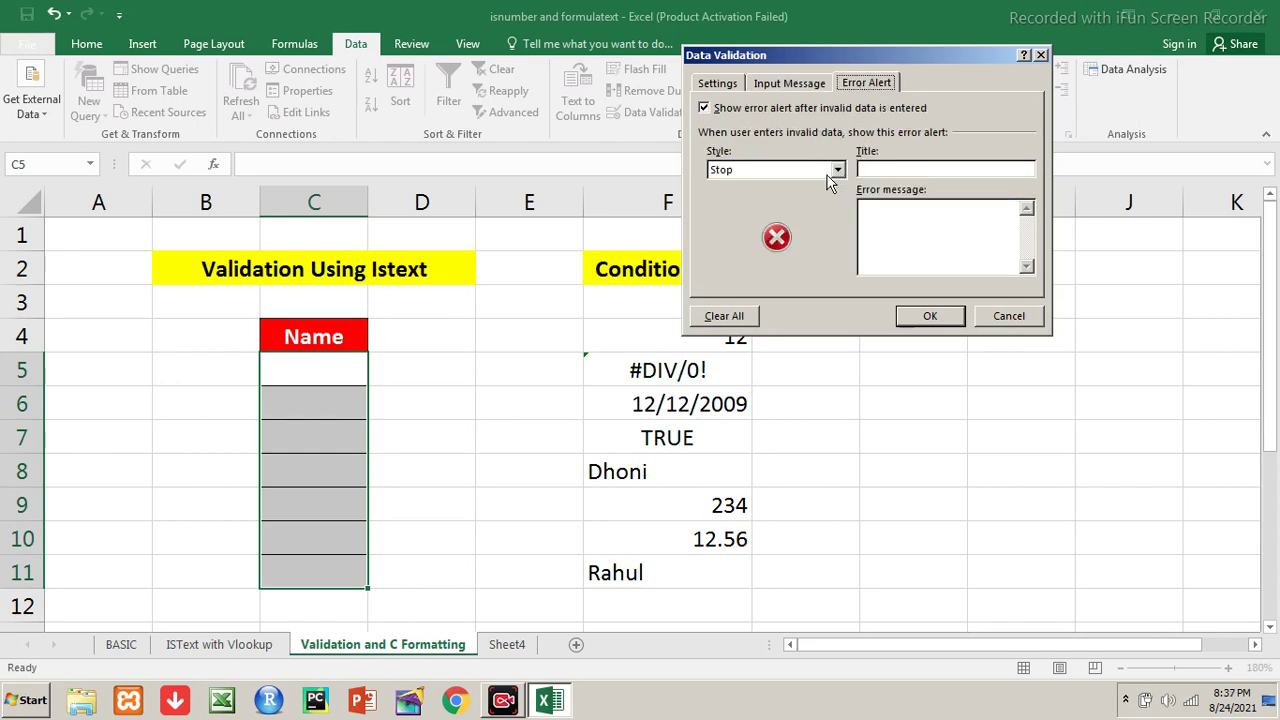
left_click(900, 208)
type("The Name is not a Valid Text")
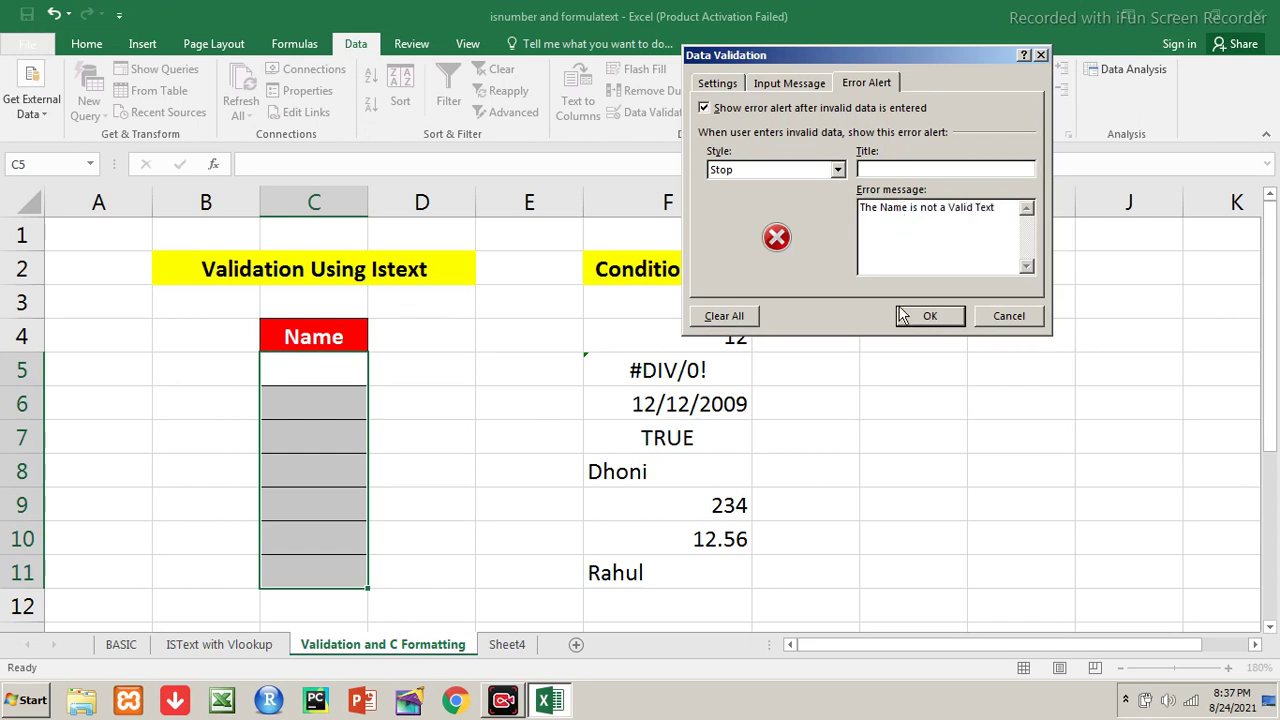
left_click(901, 312)
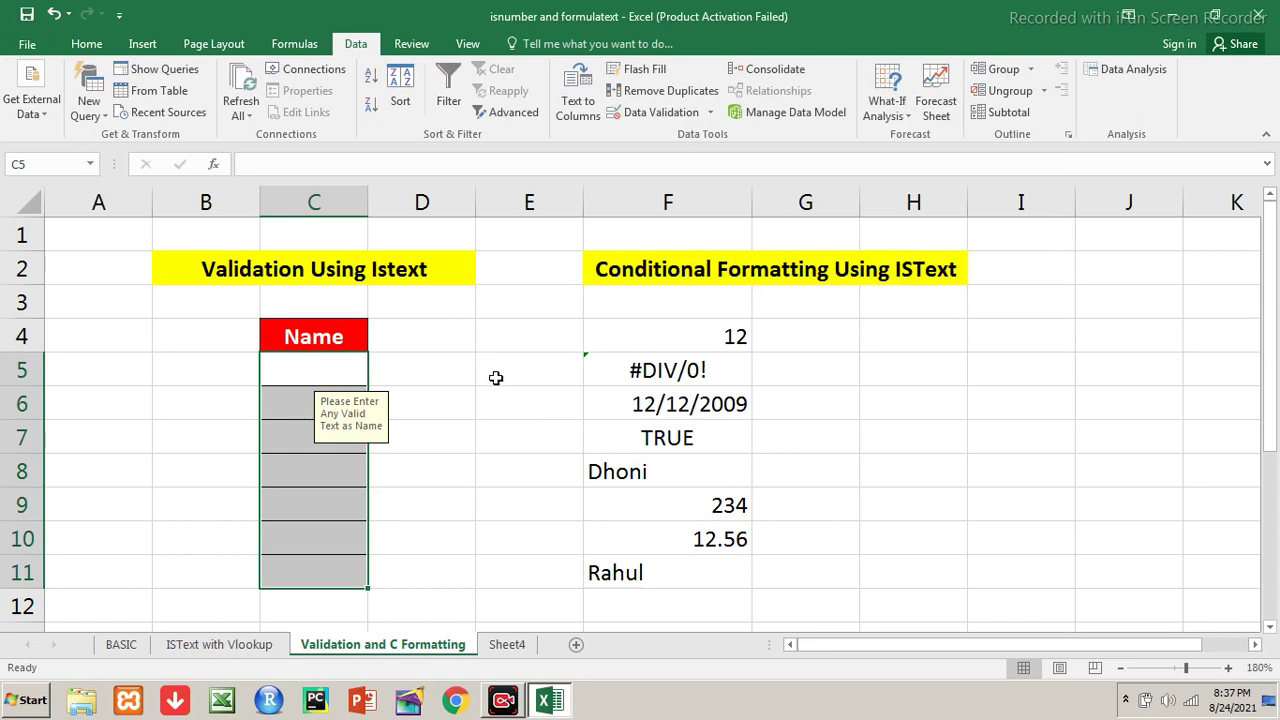
Enter Sachin in C5, then check that 12 and 01-01-2001 are rejected in C6
left_click(492, 376)
left_click(301, 381)
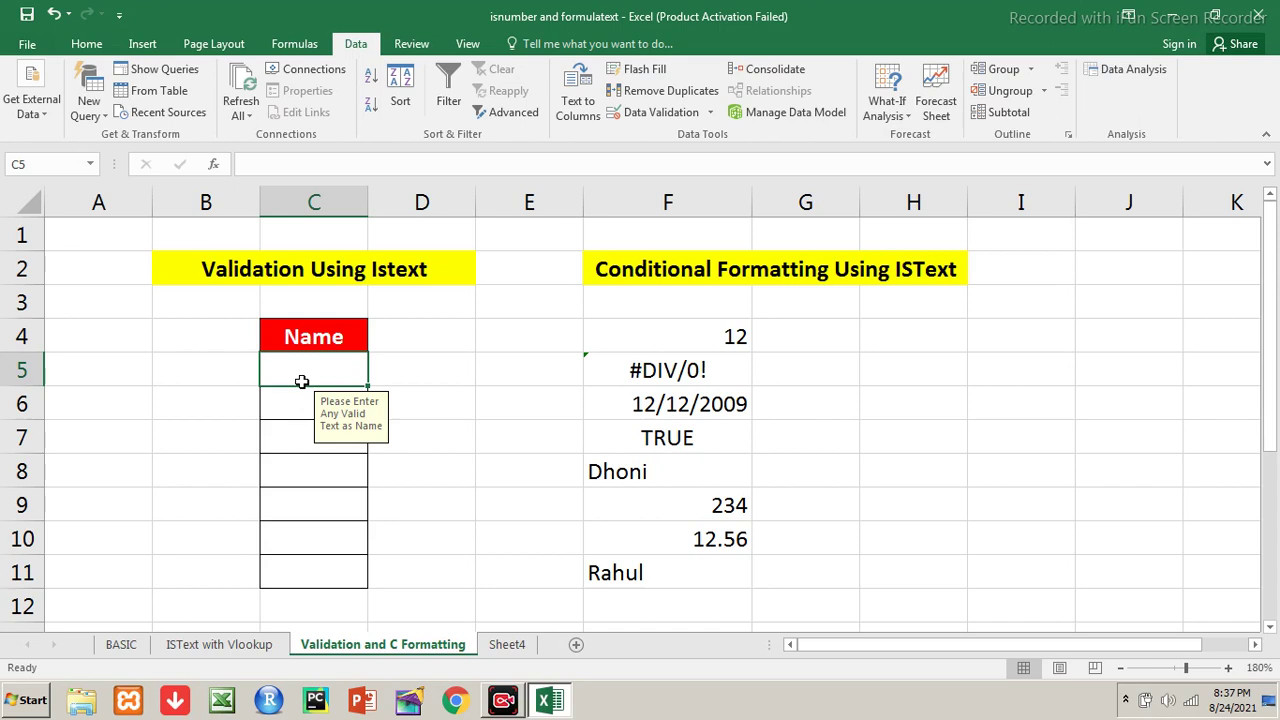
type("Sachin")
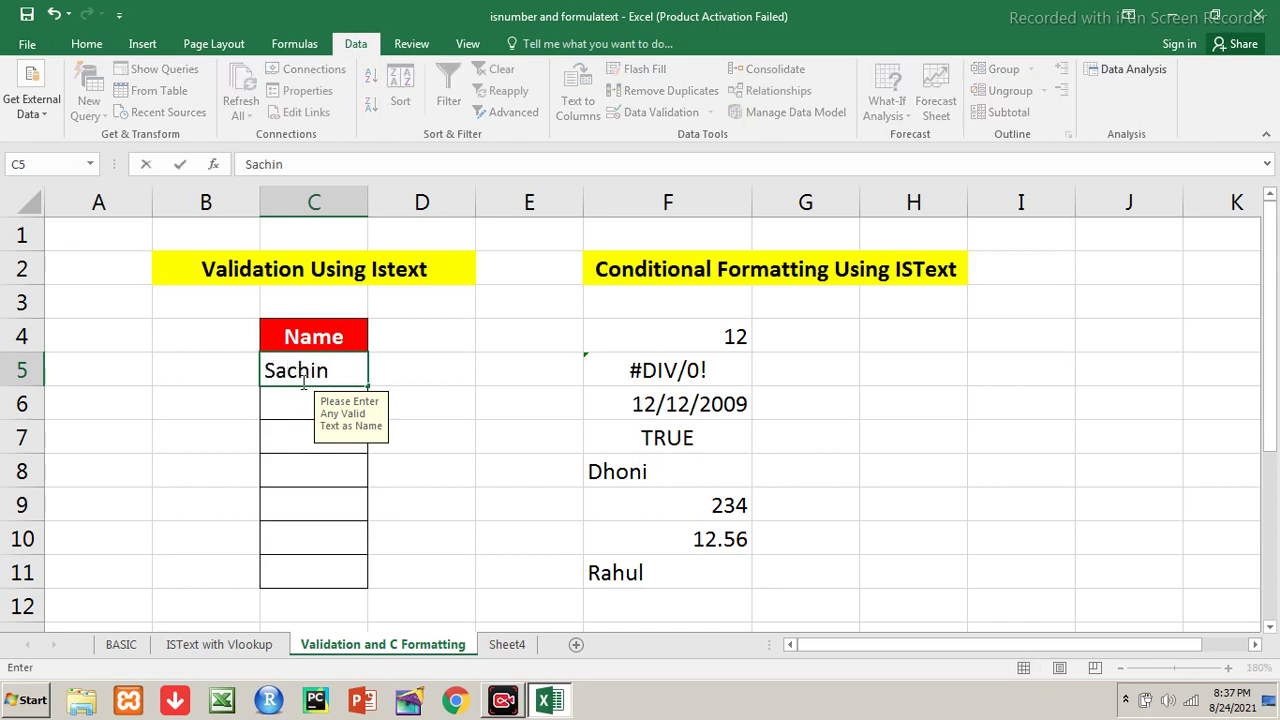
key("Return")
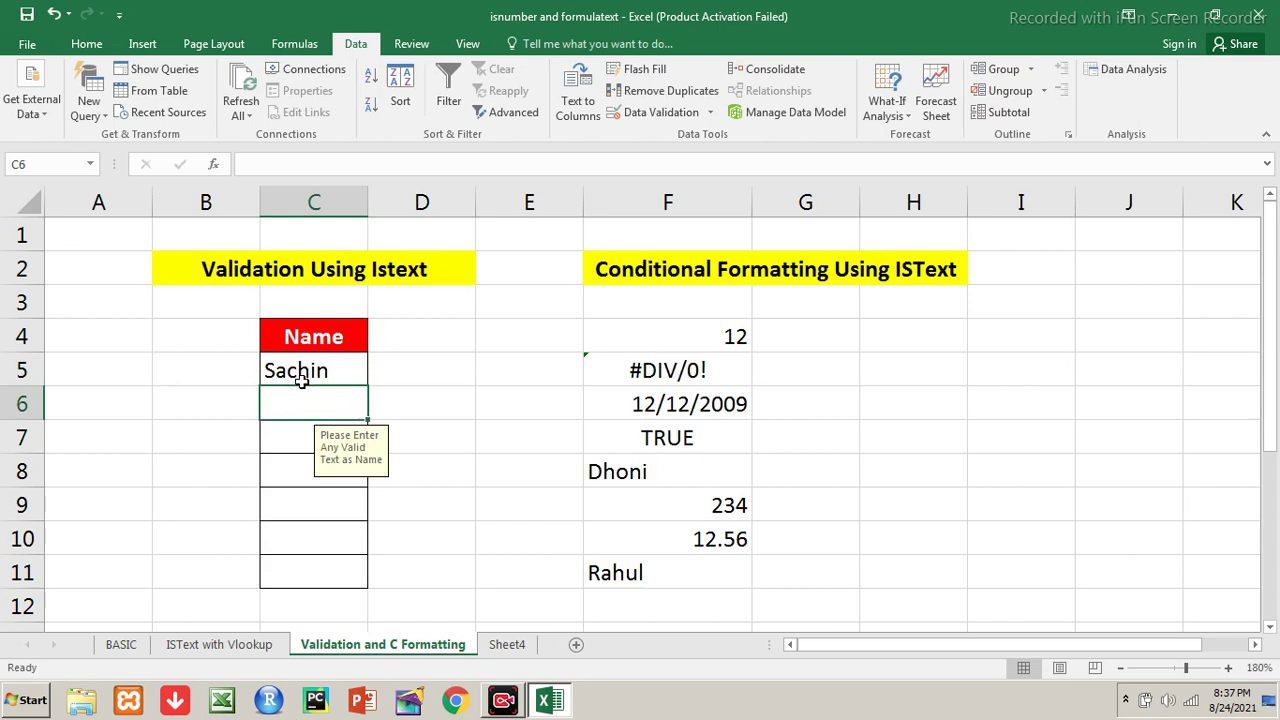
type("12")
key("Return")
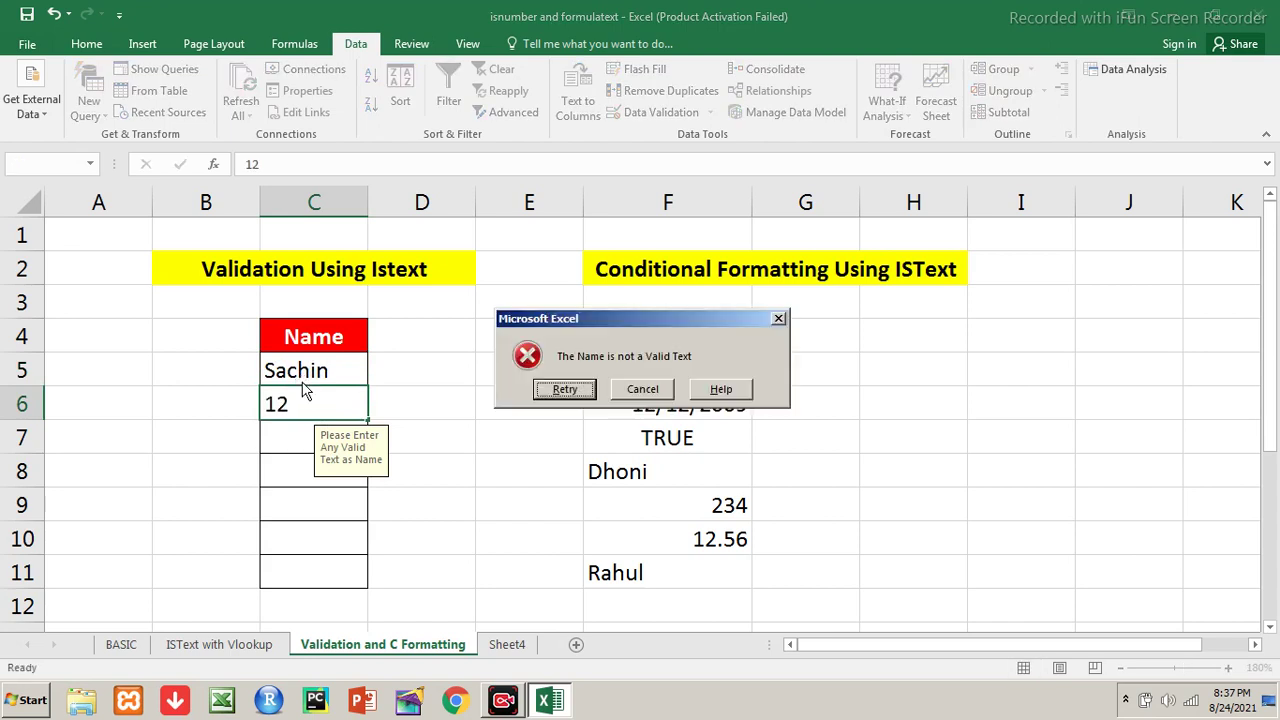
key("Return")
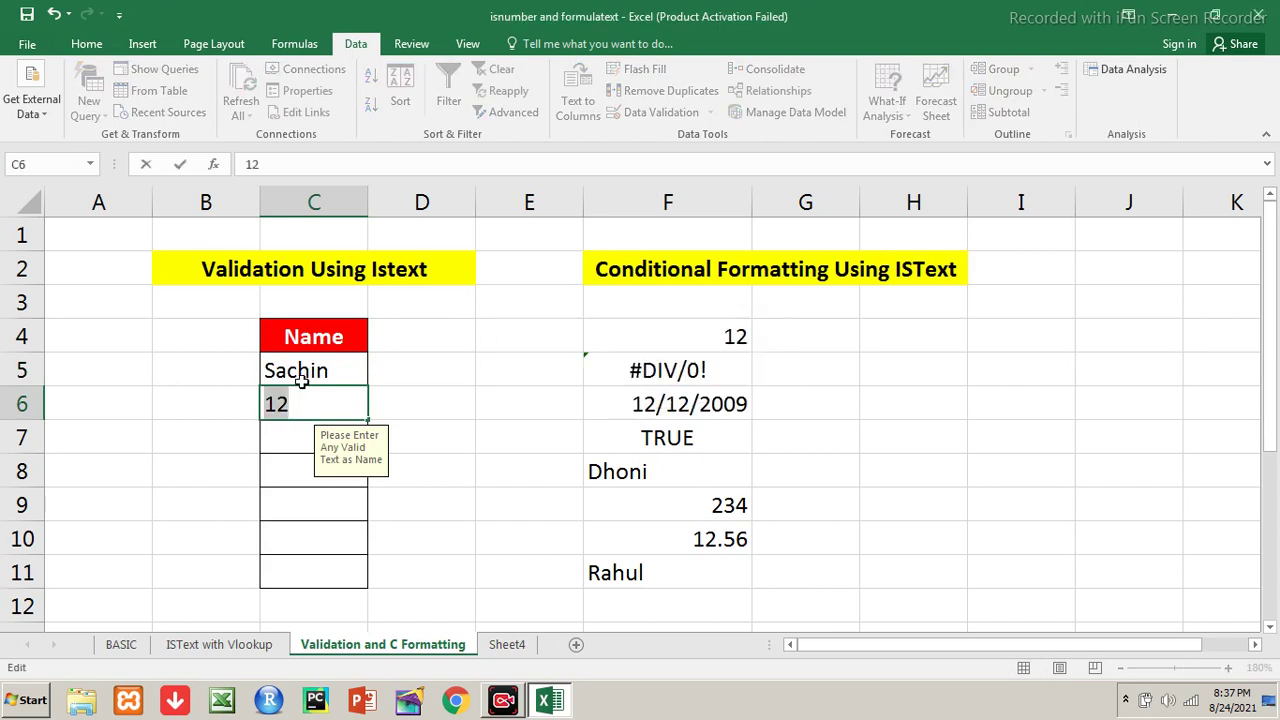
type("01-01-2001")
key("Return")
Enter Rahul and Dhoni below Sachin, then move over to cell F4
key("Return")
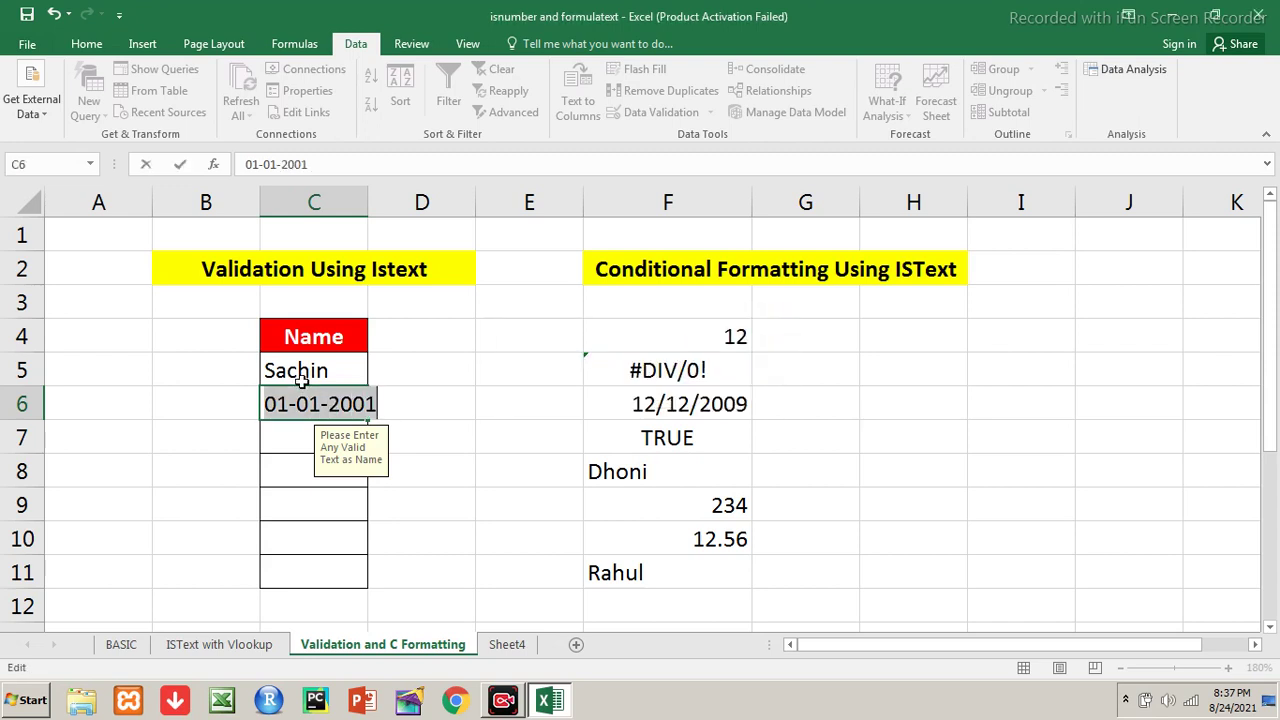
type("Rahul")
key("Return")
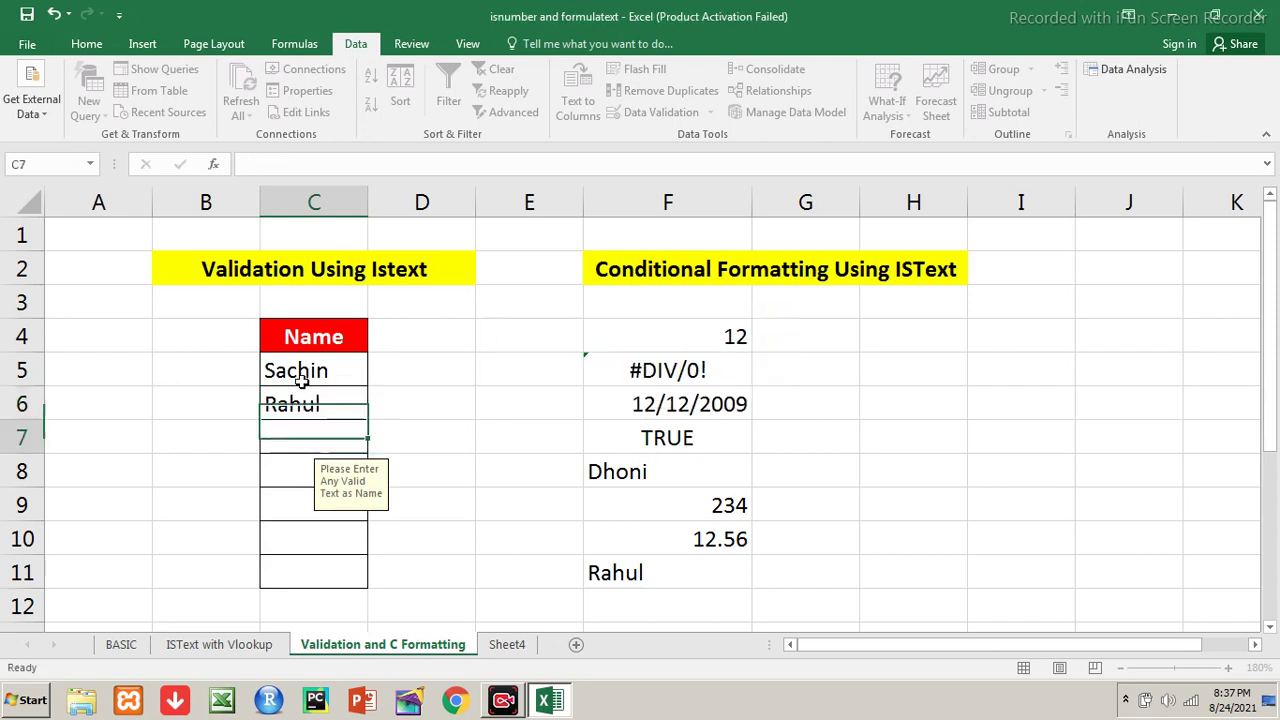
type("Dhioni")
key("BackSpace")
key("BackSpace")
key("BackSpace")
type("oni")
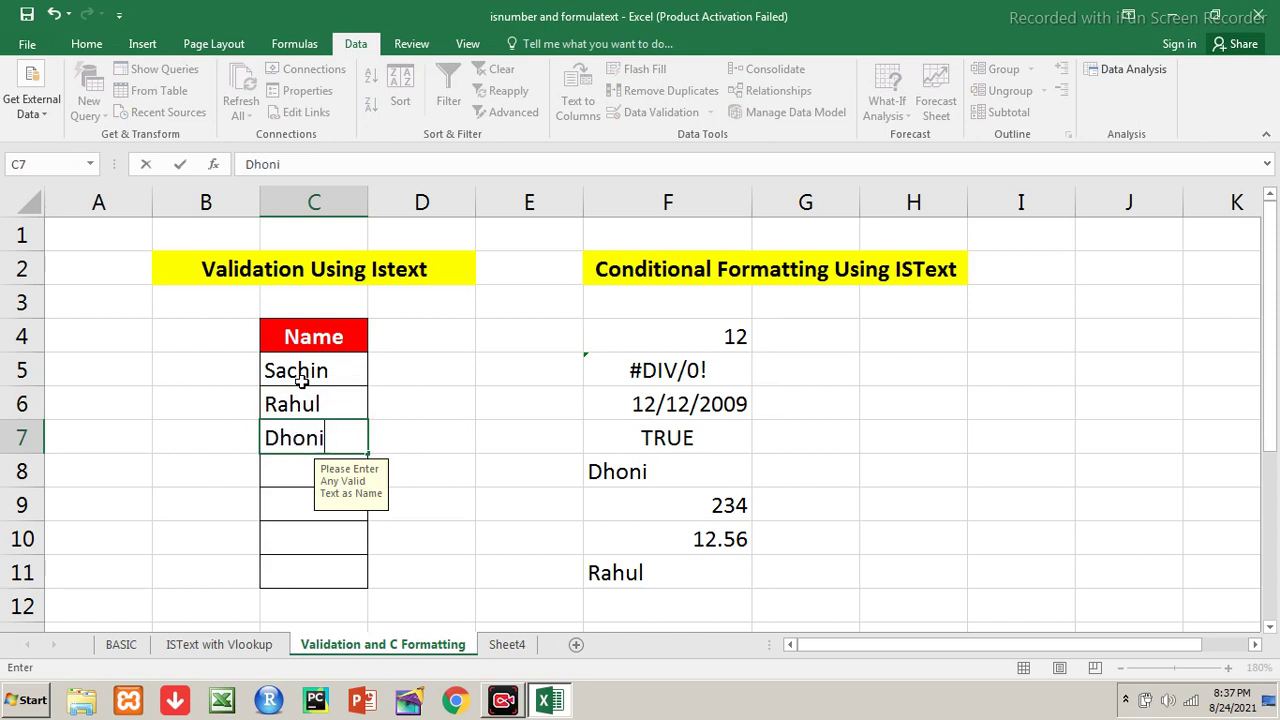
key("Return")
key("Up")
key("Up")
key("Up")
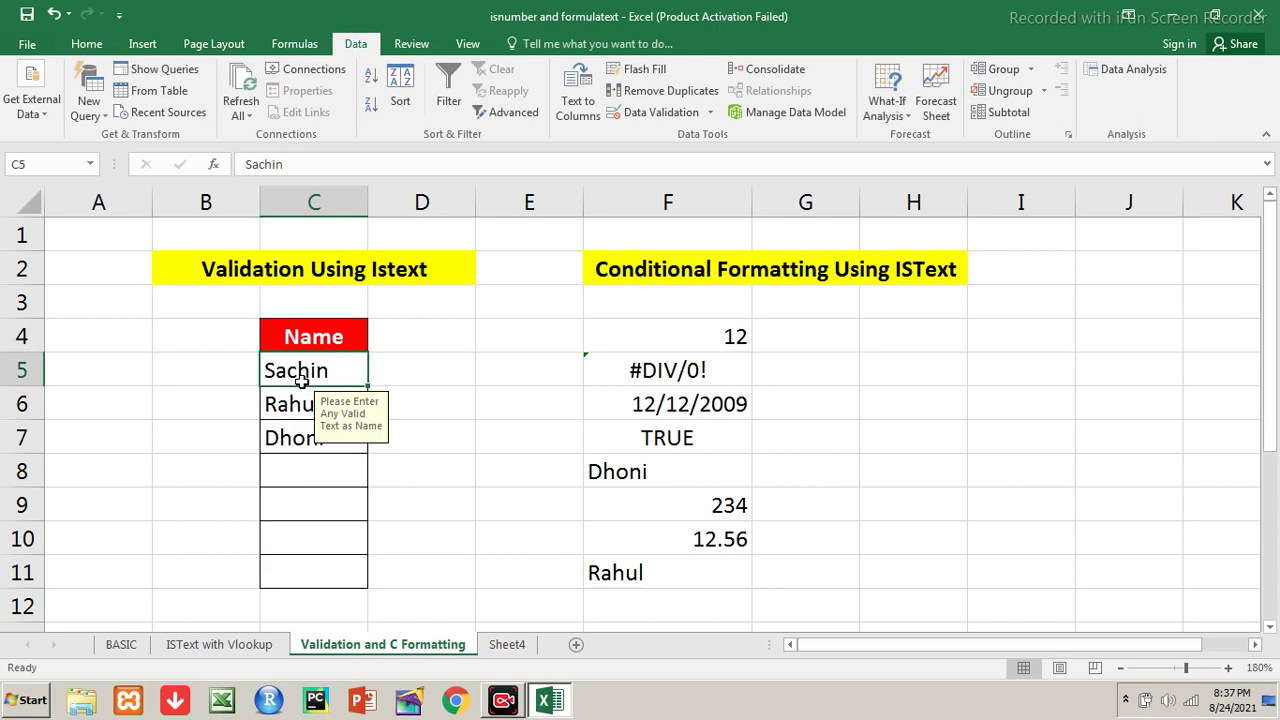
key("Right")
key("Right")
key("Right")
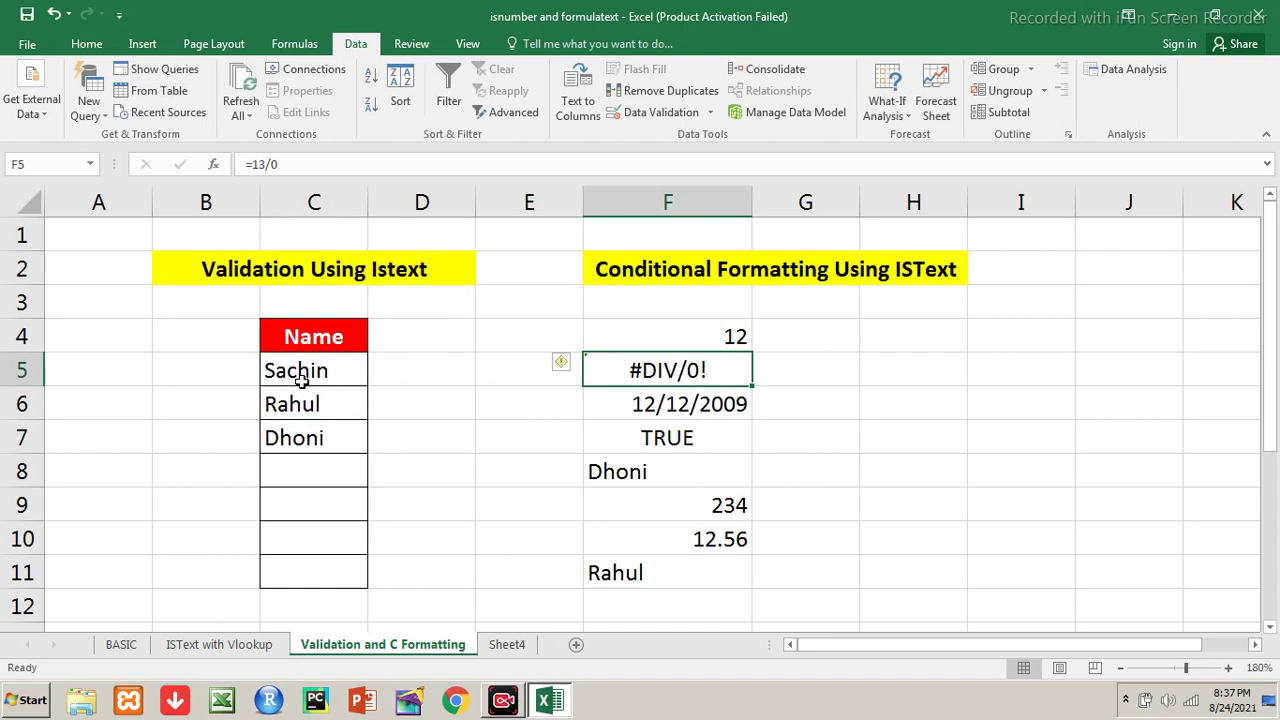
key("Up")
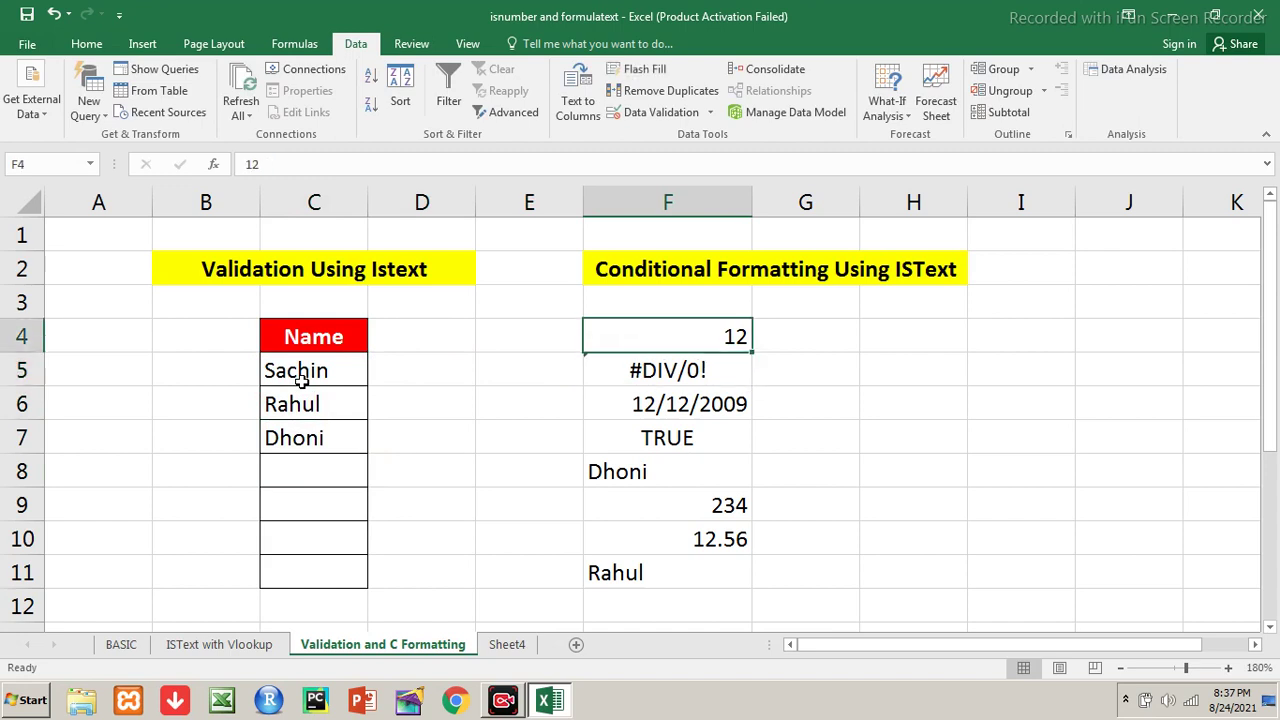
Select F4:F11 and start a new conditional formatting rule of the 'Use a formula' type
key("shift+Down")
key("shift+Down")
key("shift+Down")
key("shift+Down")
key("shift+Down")
key("shift+Down")
key("shift+Down")
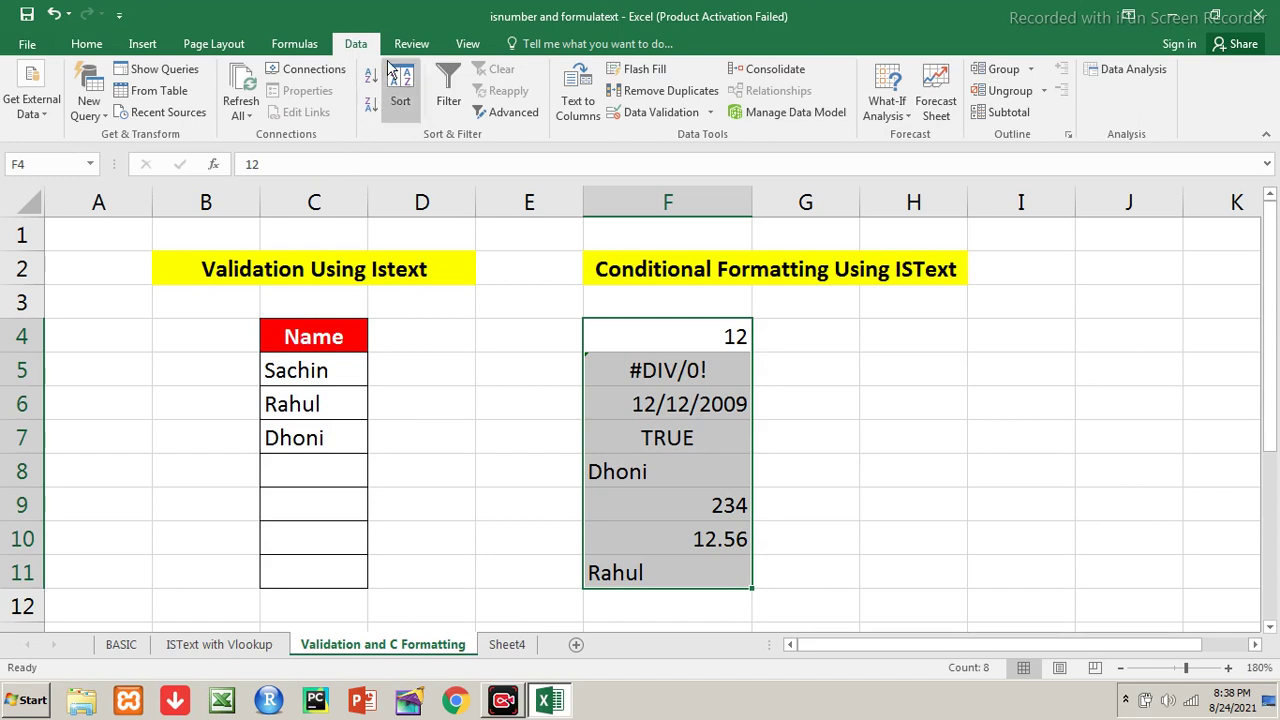
left_click(86, 44)
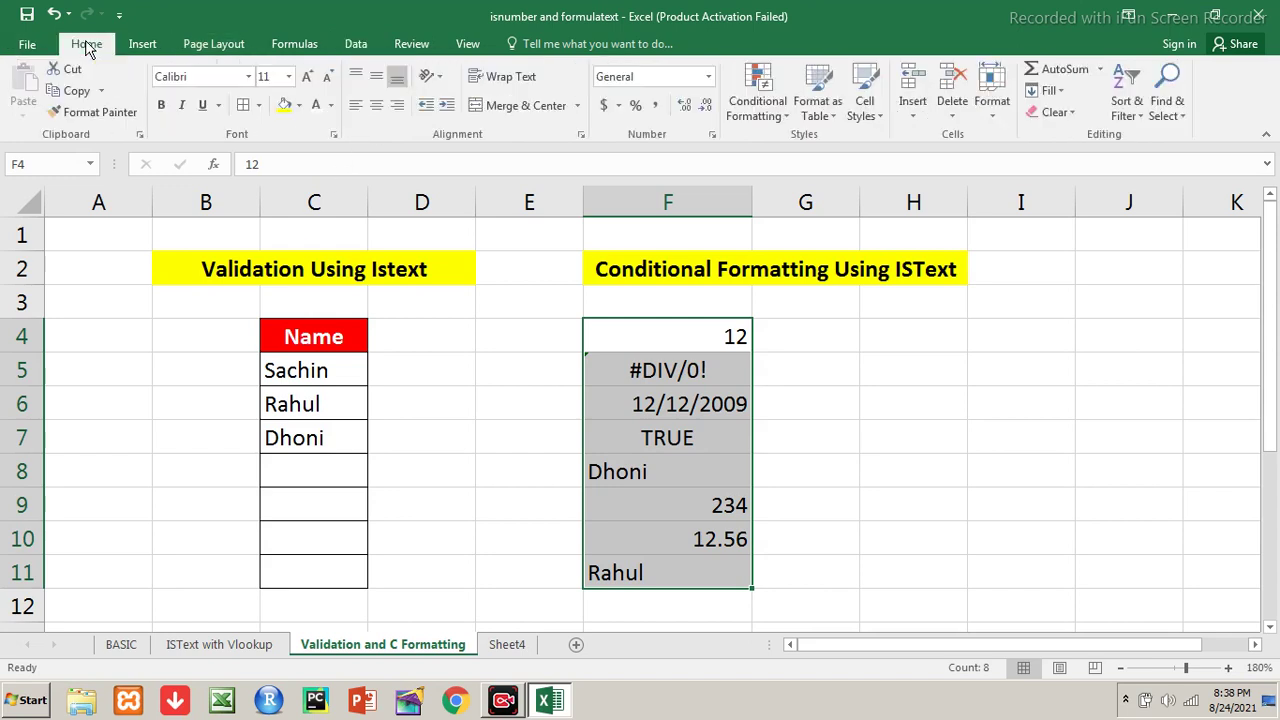
left_click(770, 112)
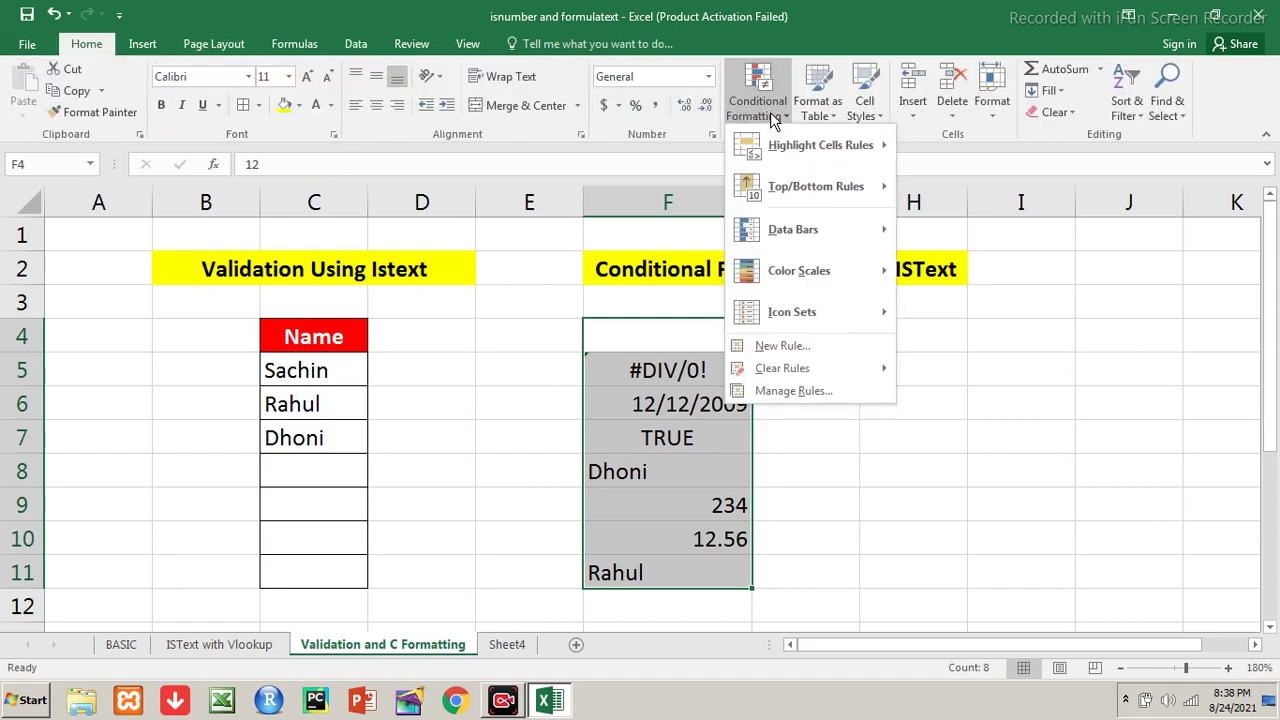
left_click(813, 346)
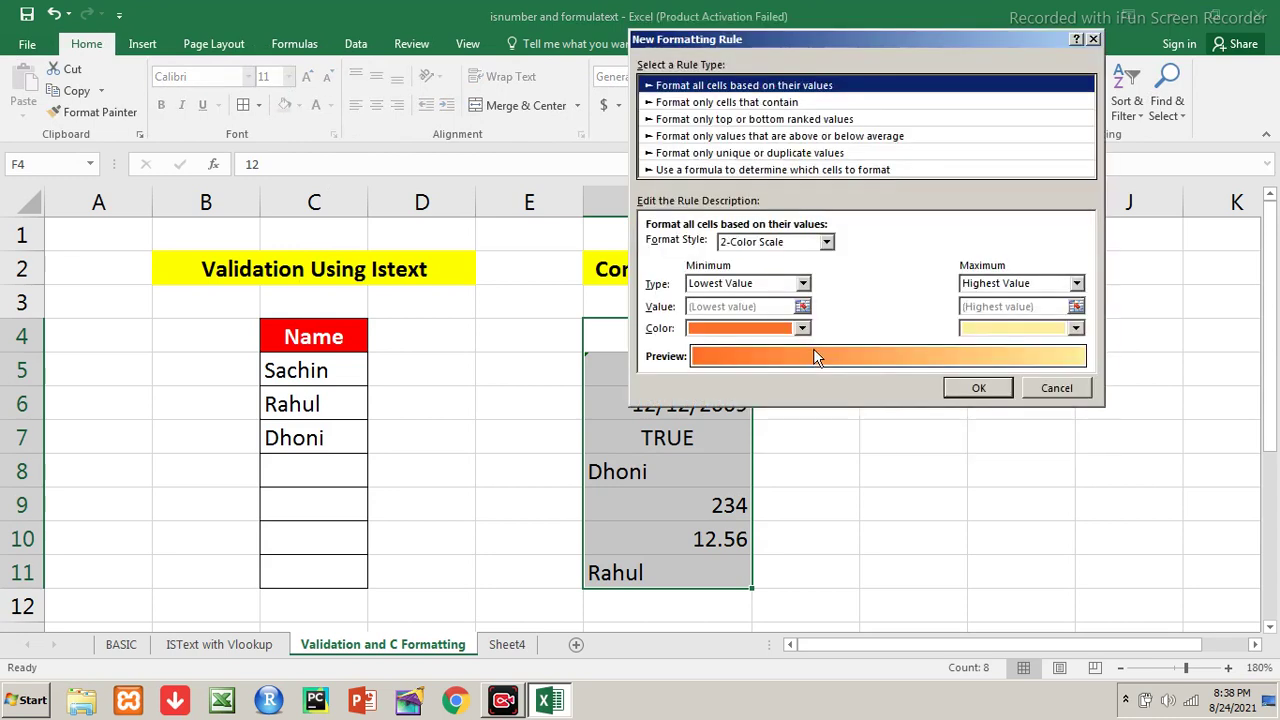
left_click(765, 170)
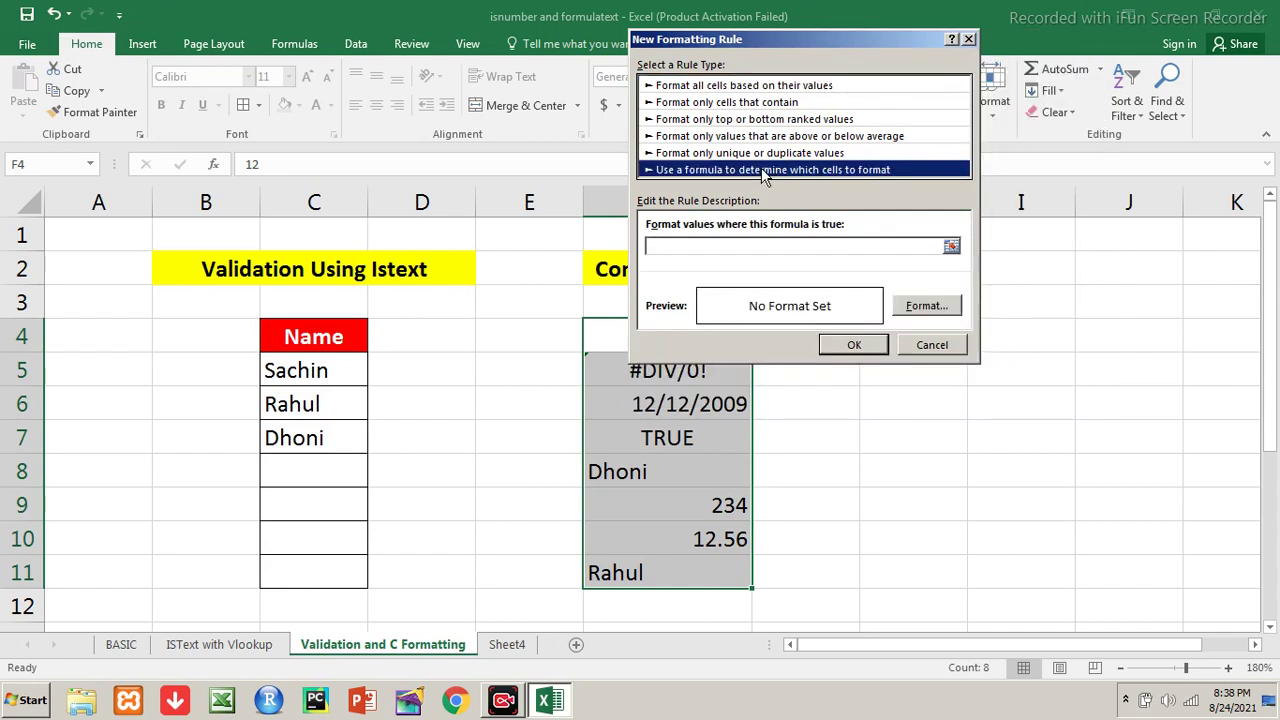
Enter =istext(f4) as the rule's formula, using a relative F4 reference
left_click(727, 243)
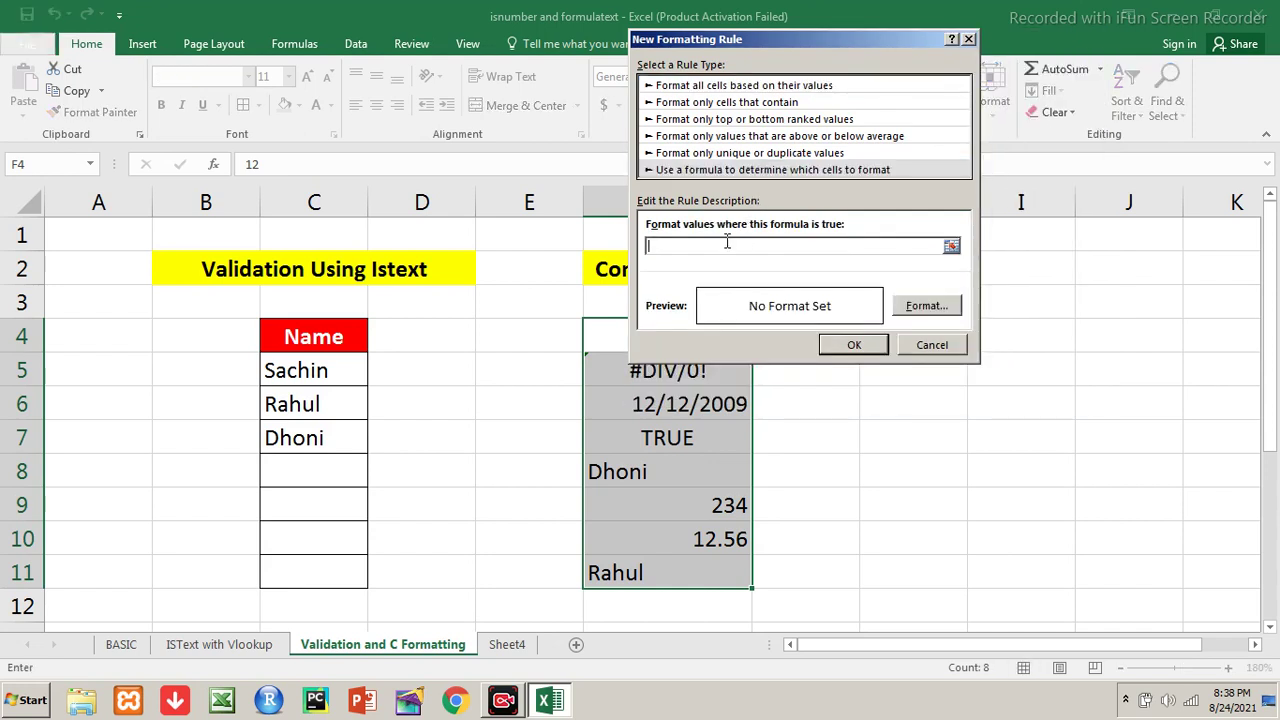
type("=istext(")
left_click_drag(803, 38, 958, 28)
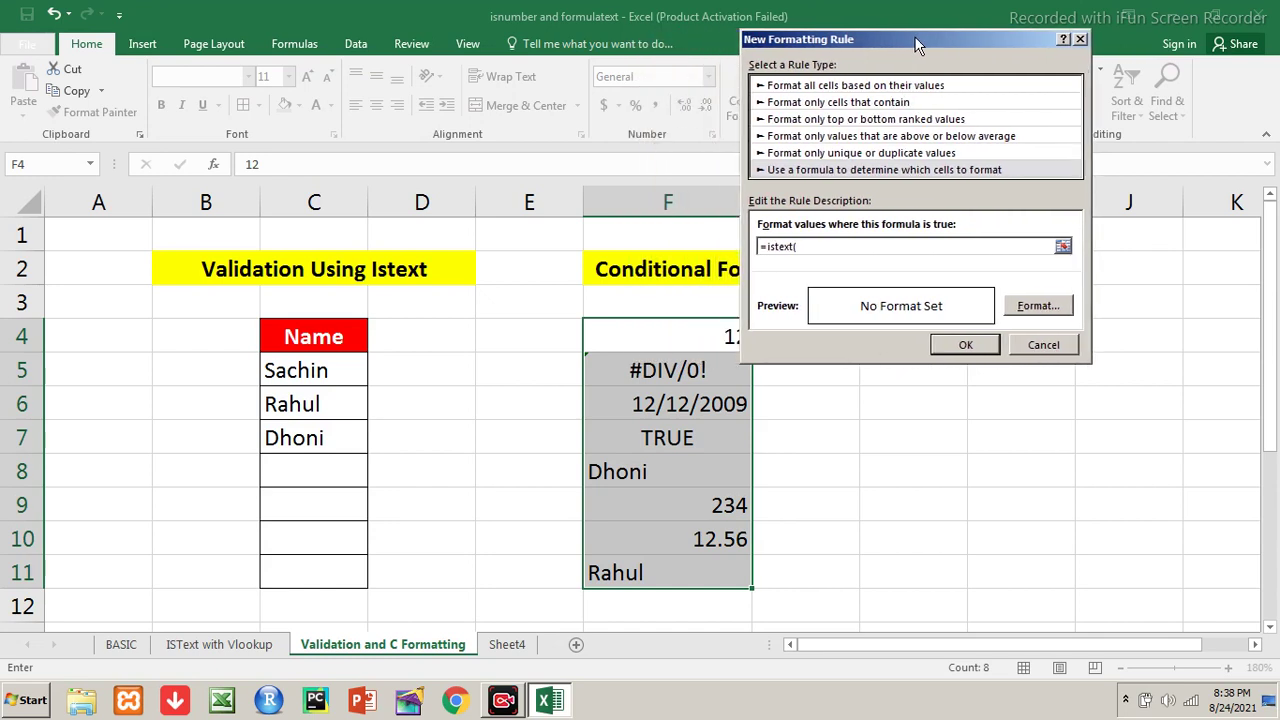
left_click(703, 356)
left_click(699, 336)
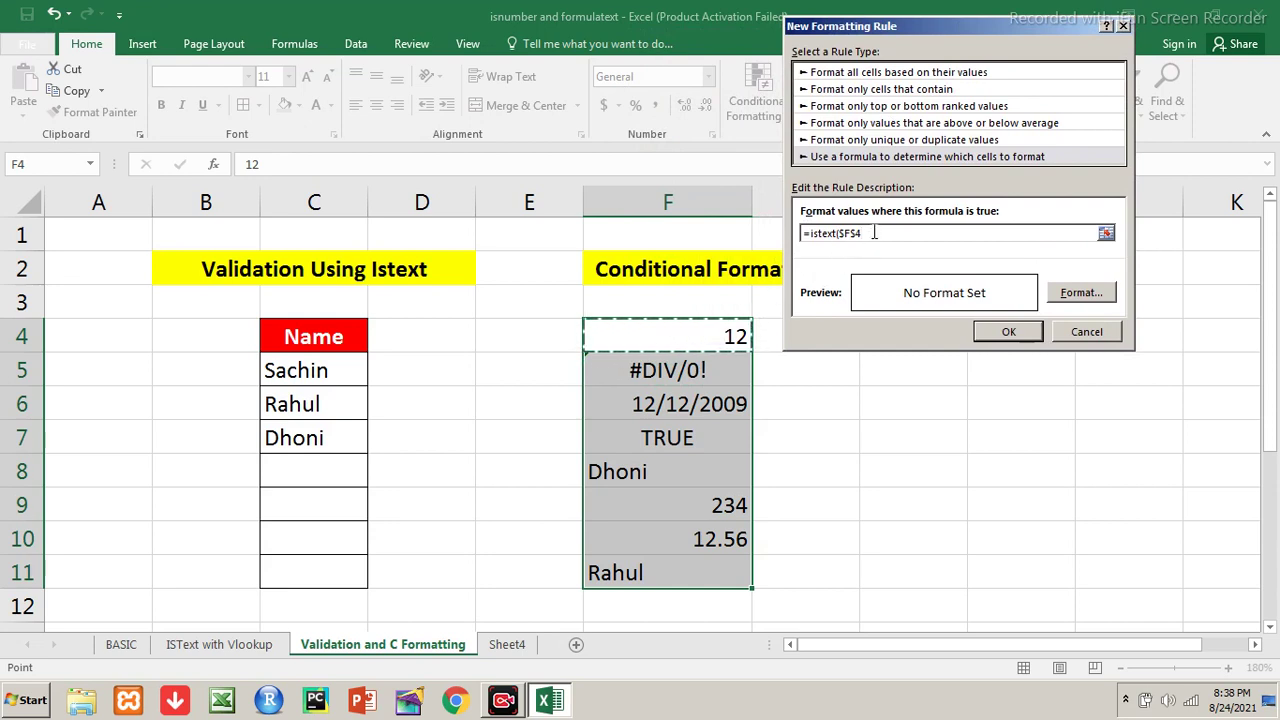
key("BackSpace")
key("BackSpace")
key("BackSpace")
key("BackSpace")
type("f4")
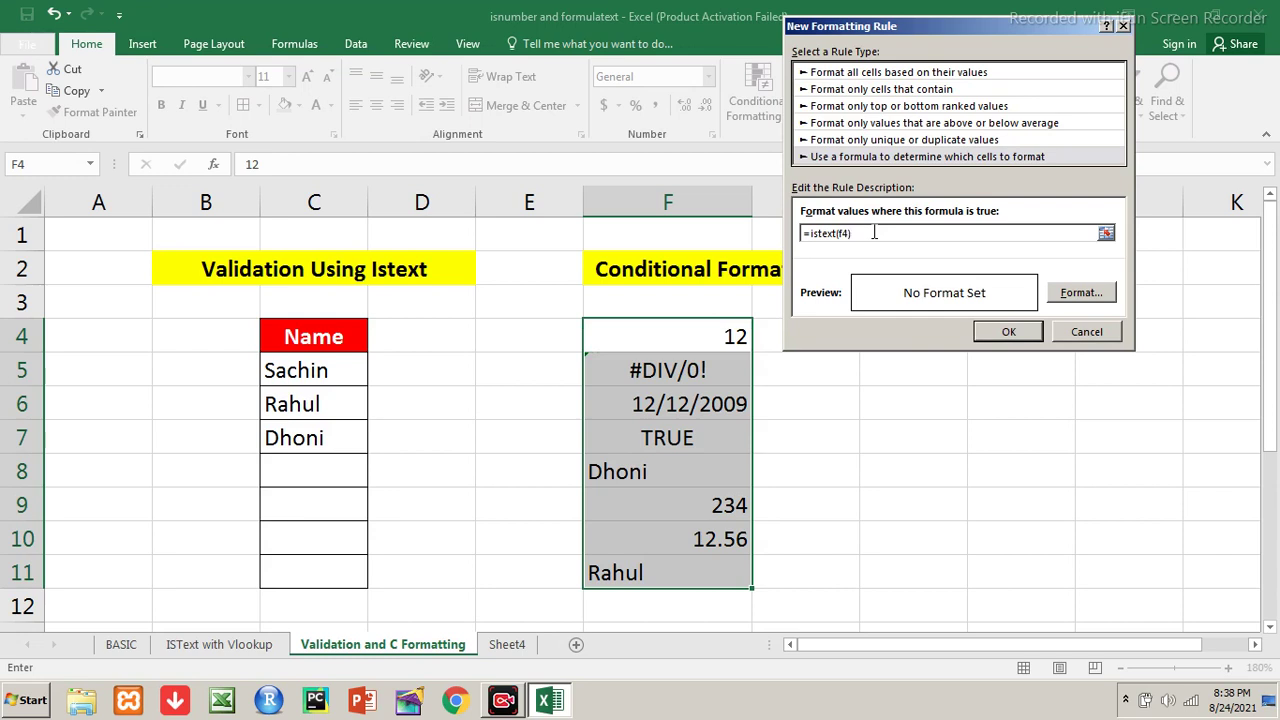
left_click(1108, 296)
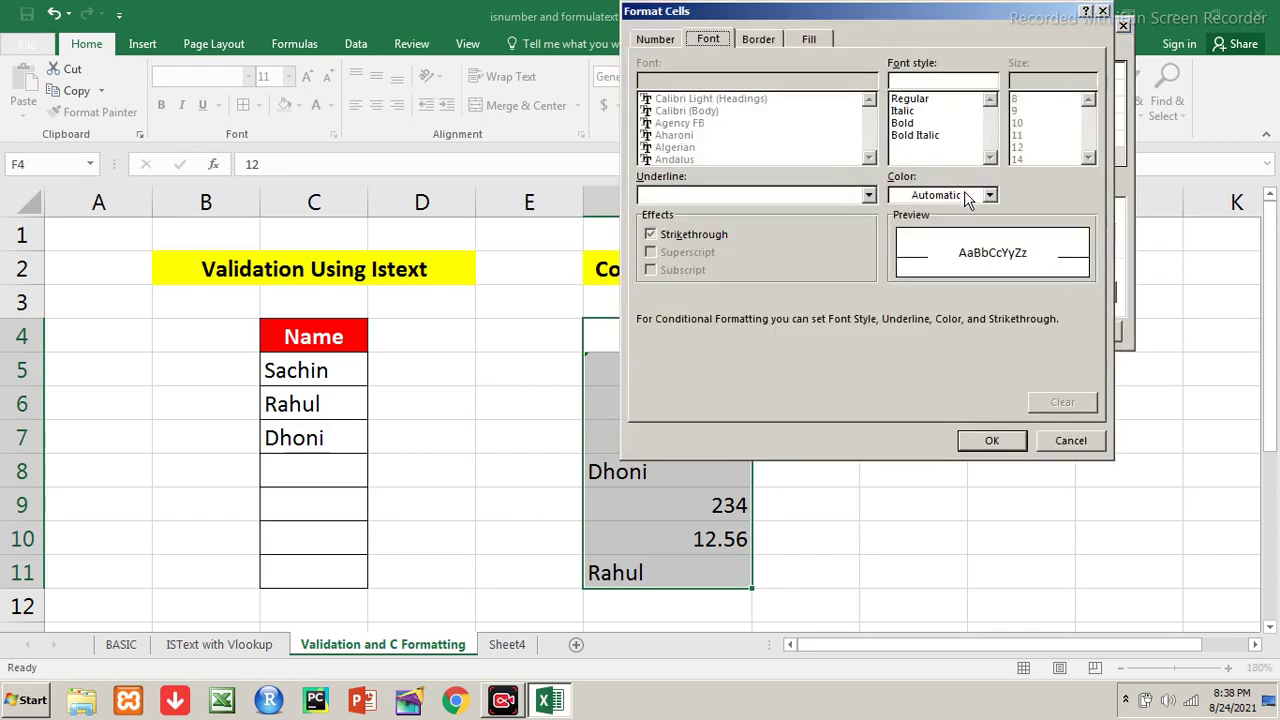
Format matching cells with bold yellow text, an outline border and red fill, then apply the rule
left_click(966, 197)
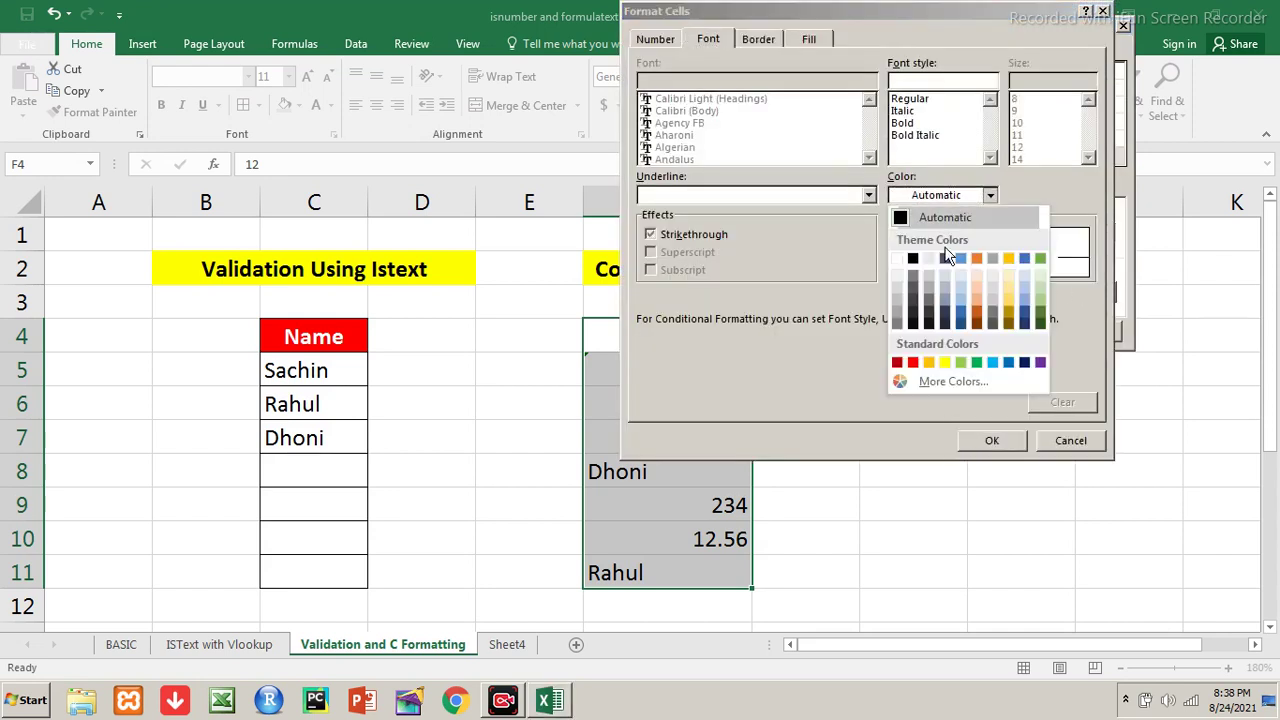
left_click(945, 364)
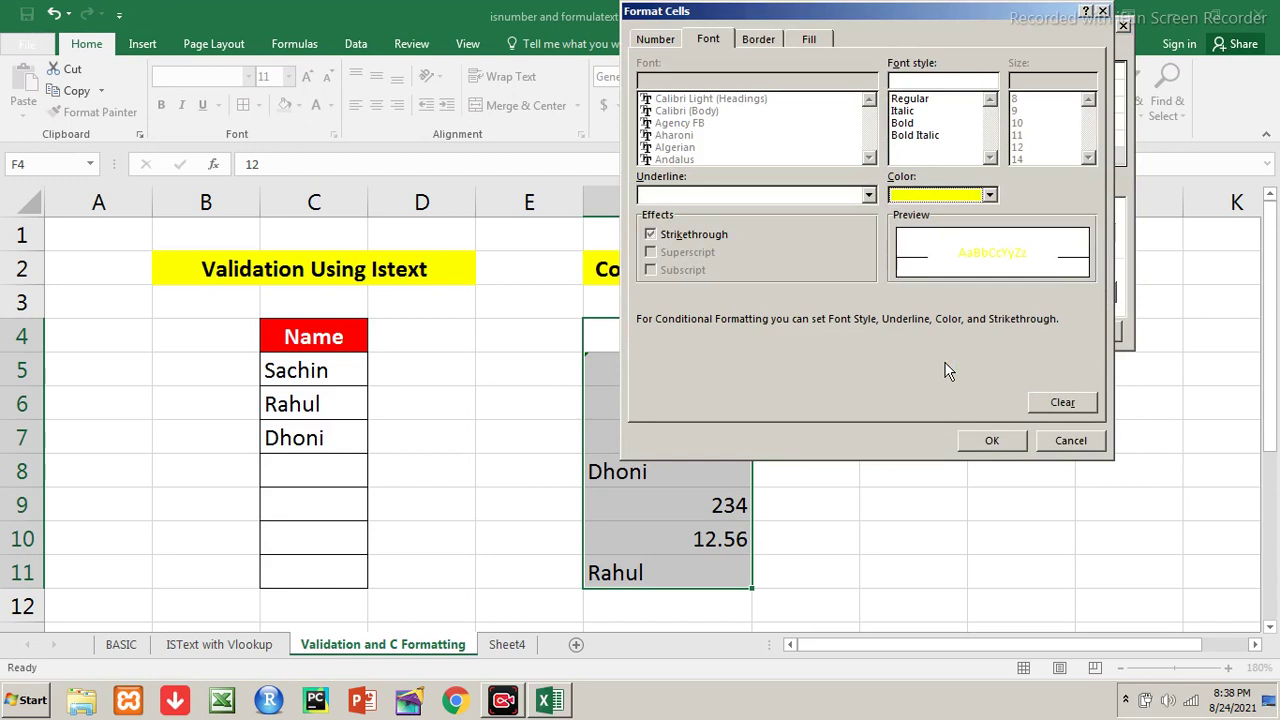
left_click(903, 123)
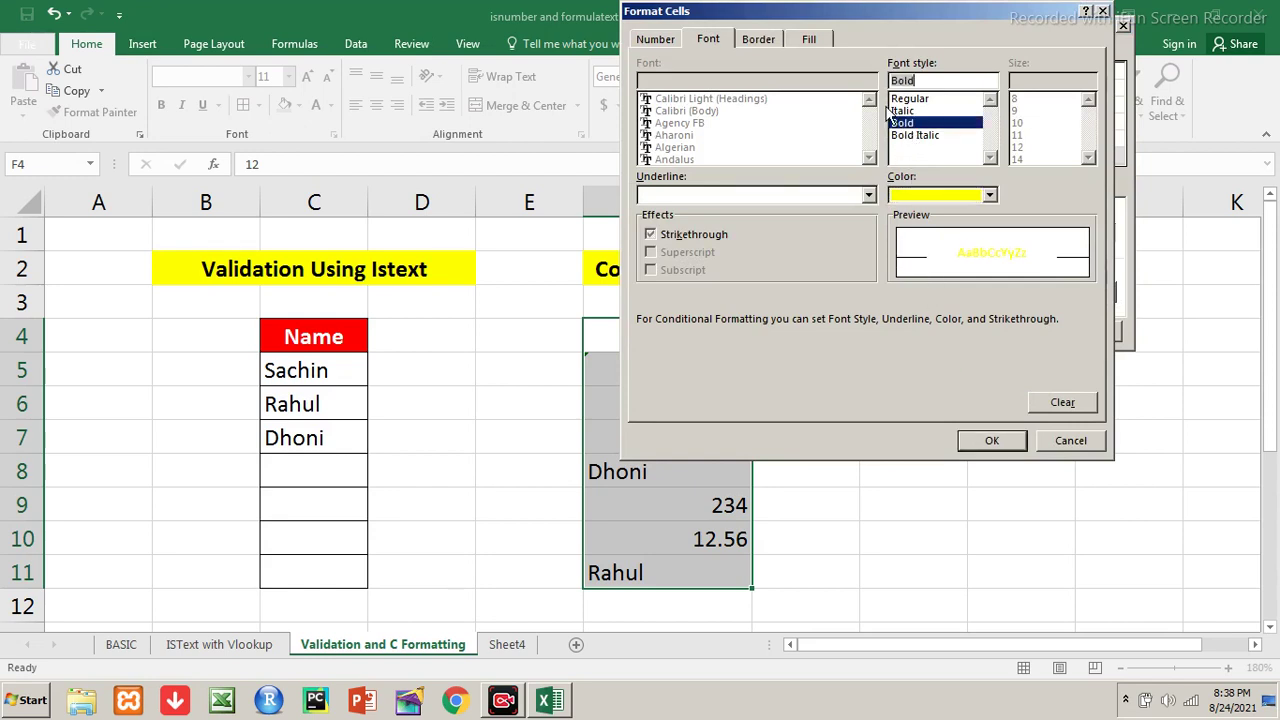
left_click(775, 42)
left_click(884, 100)
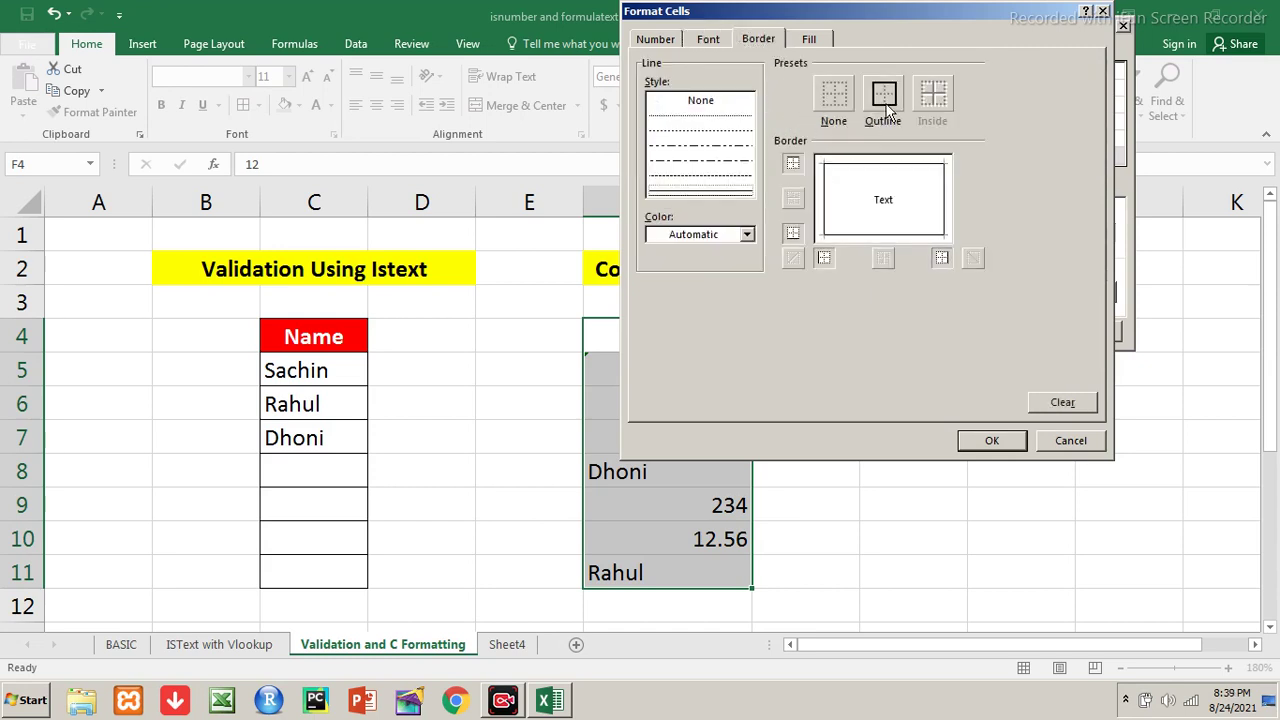
left_click(812, 38)
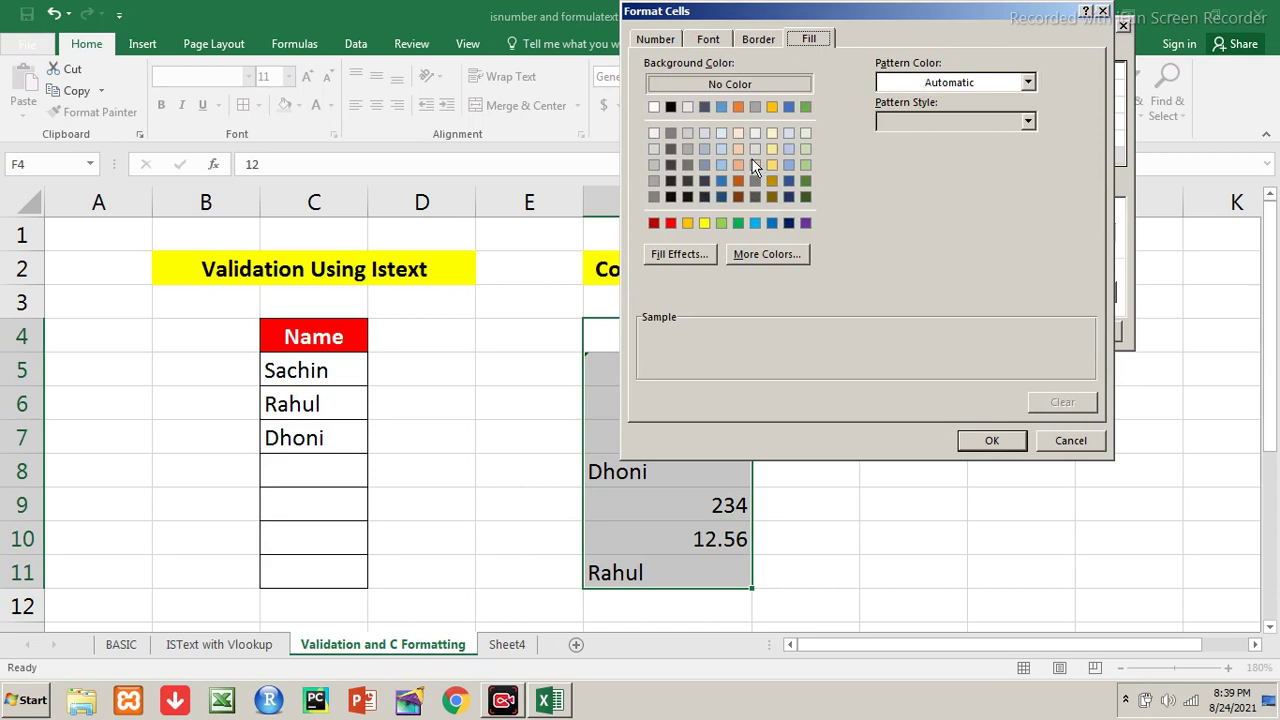
left_click(674, 224)
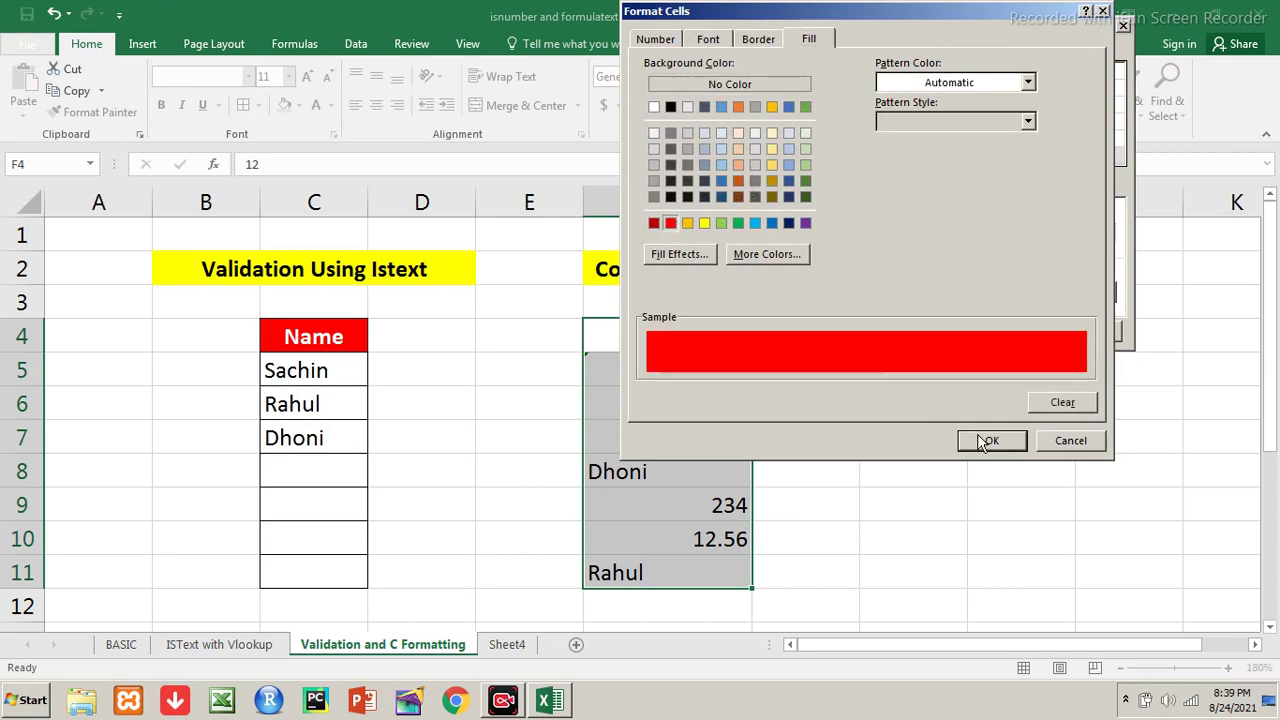
left_click(982, 441)
left_click(998, 338)
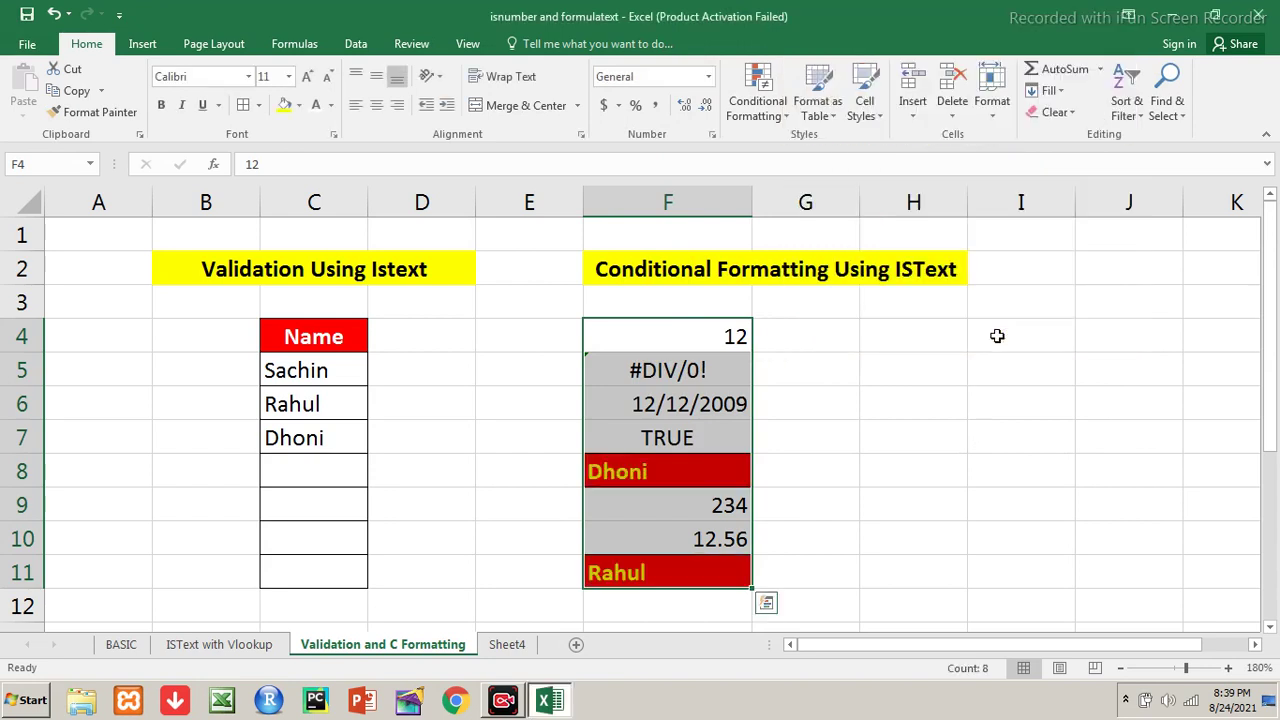
Change F4 to Sachin and F11 to TRUE to test the red text highlight
key("Down")
key("Down")
key("Down")
key("Right")
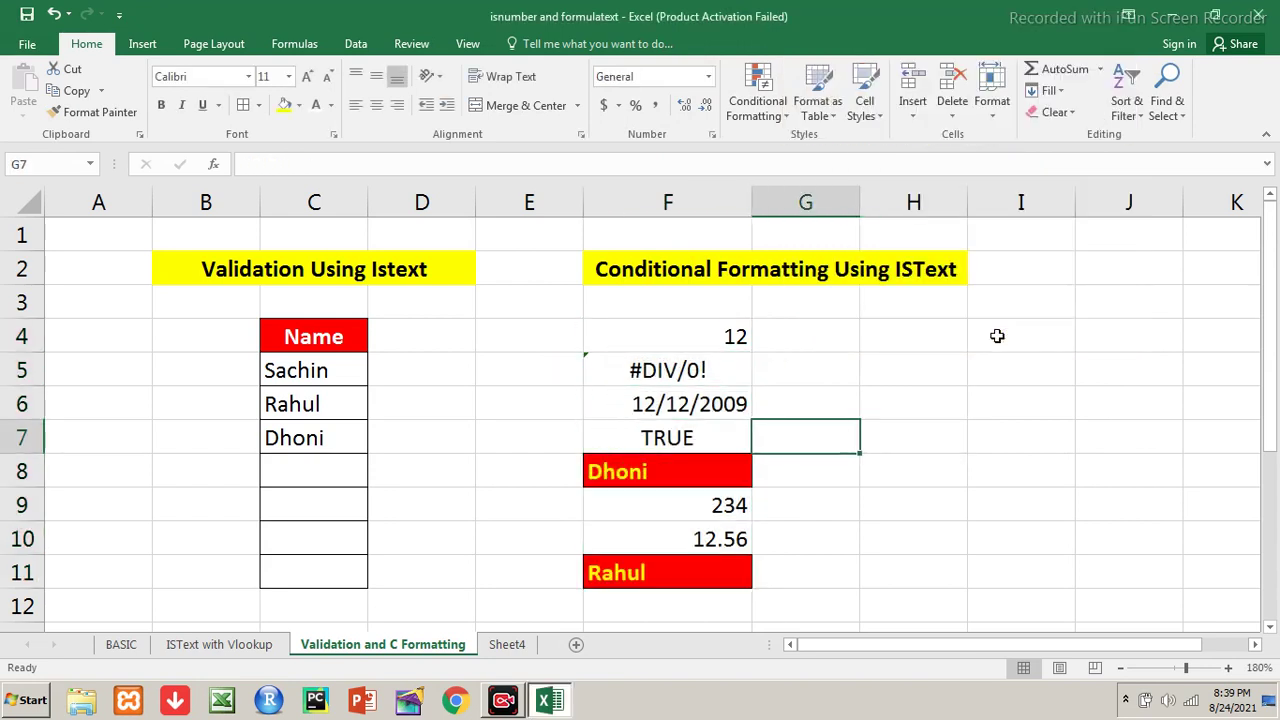
key("Left")
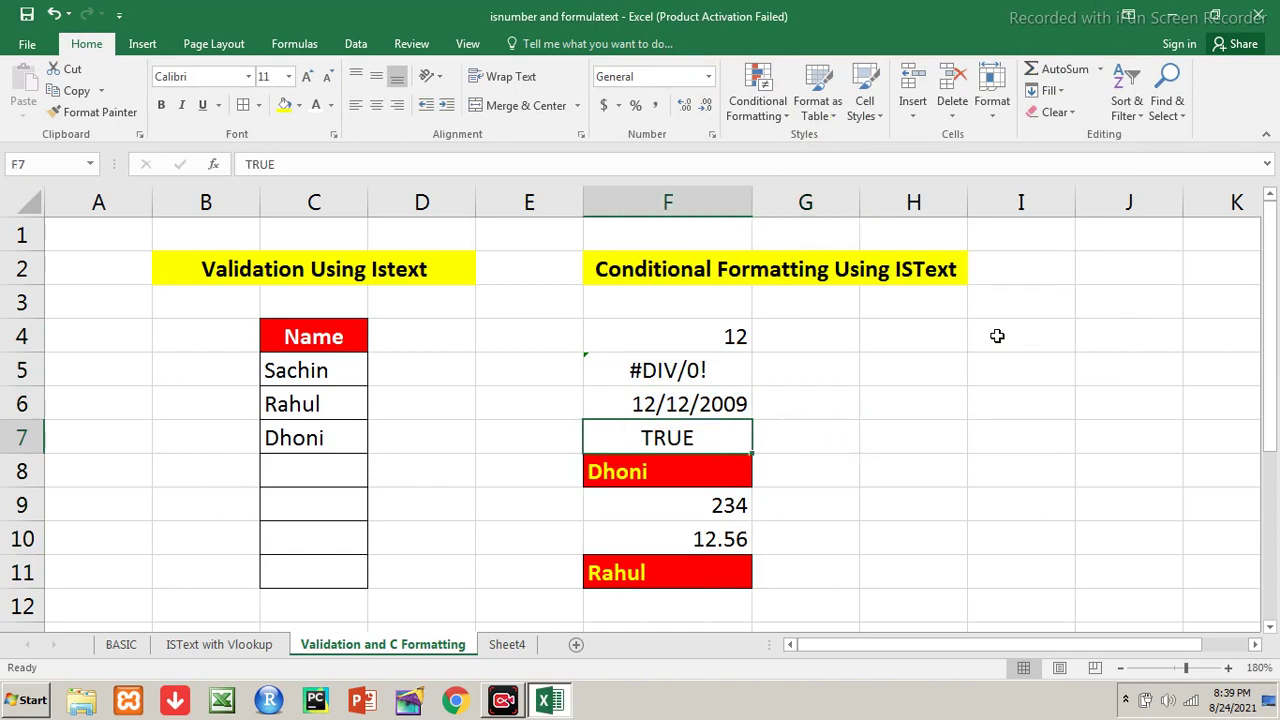
key("Up")
key("Up")
key("Up")
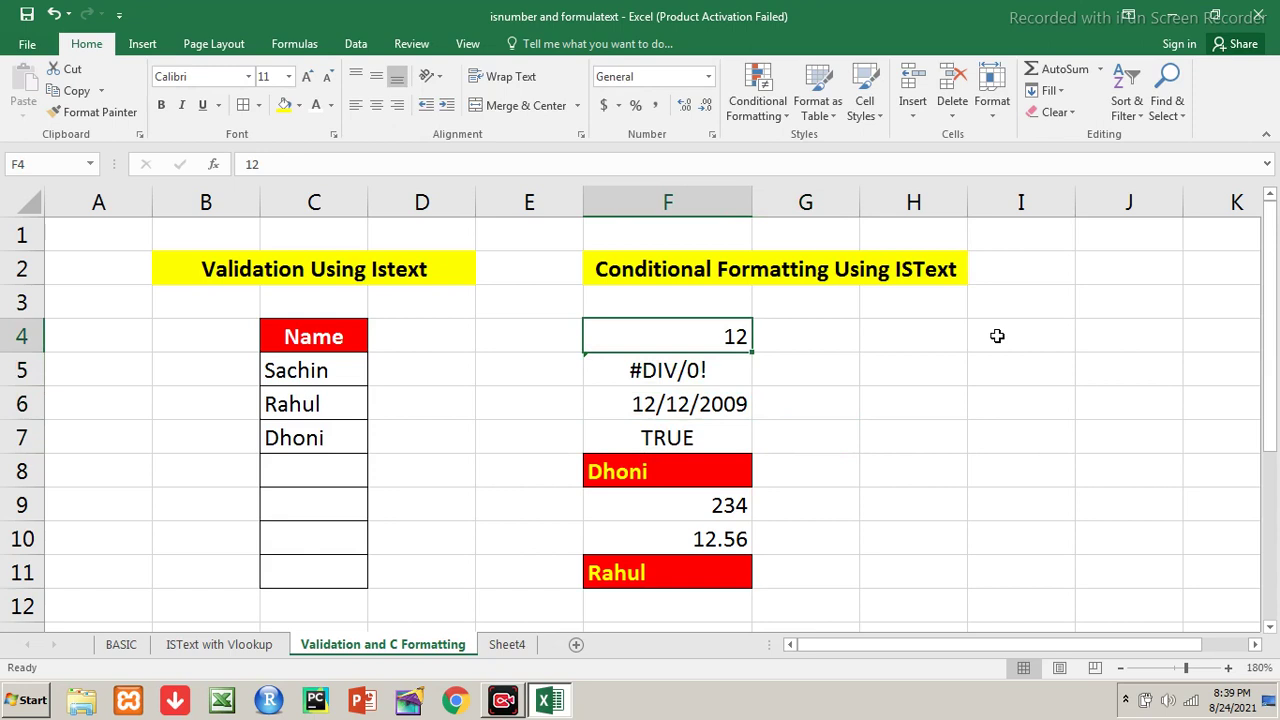
type("Sachin")
key("Return")
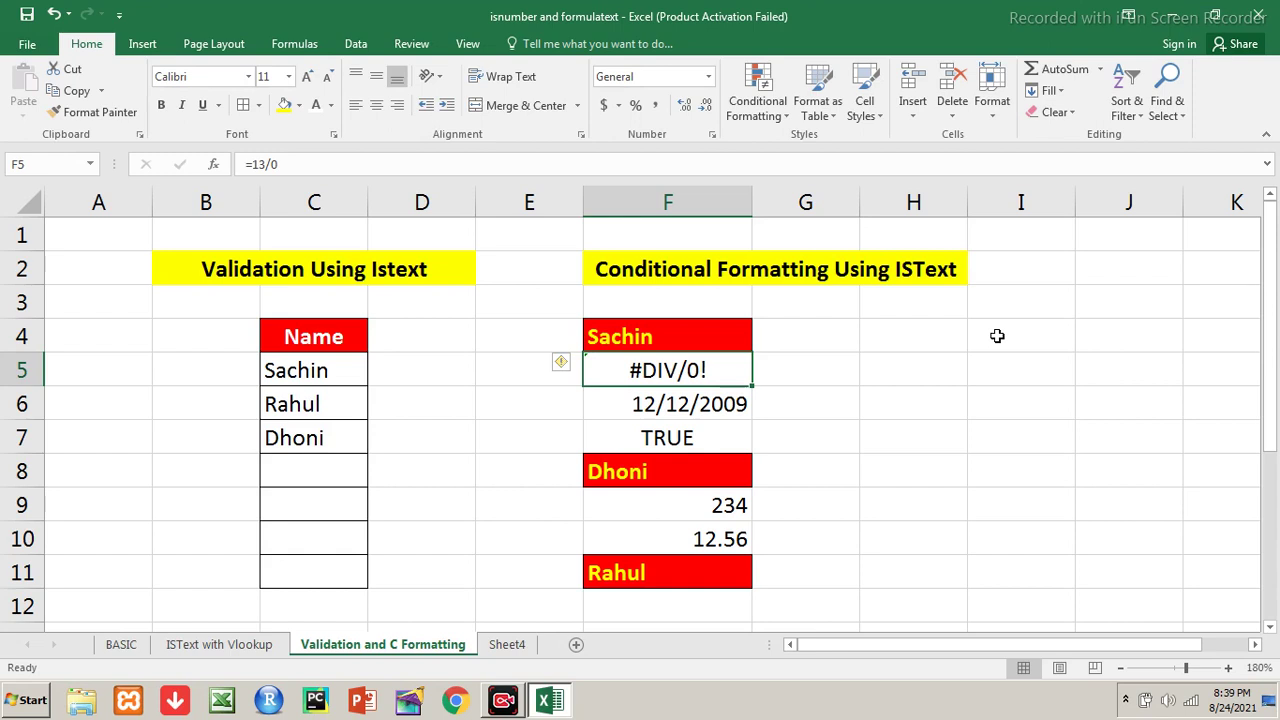
key("Down")
key("Down")
key("Down")
key("Down")
key("Down")
key("Down")
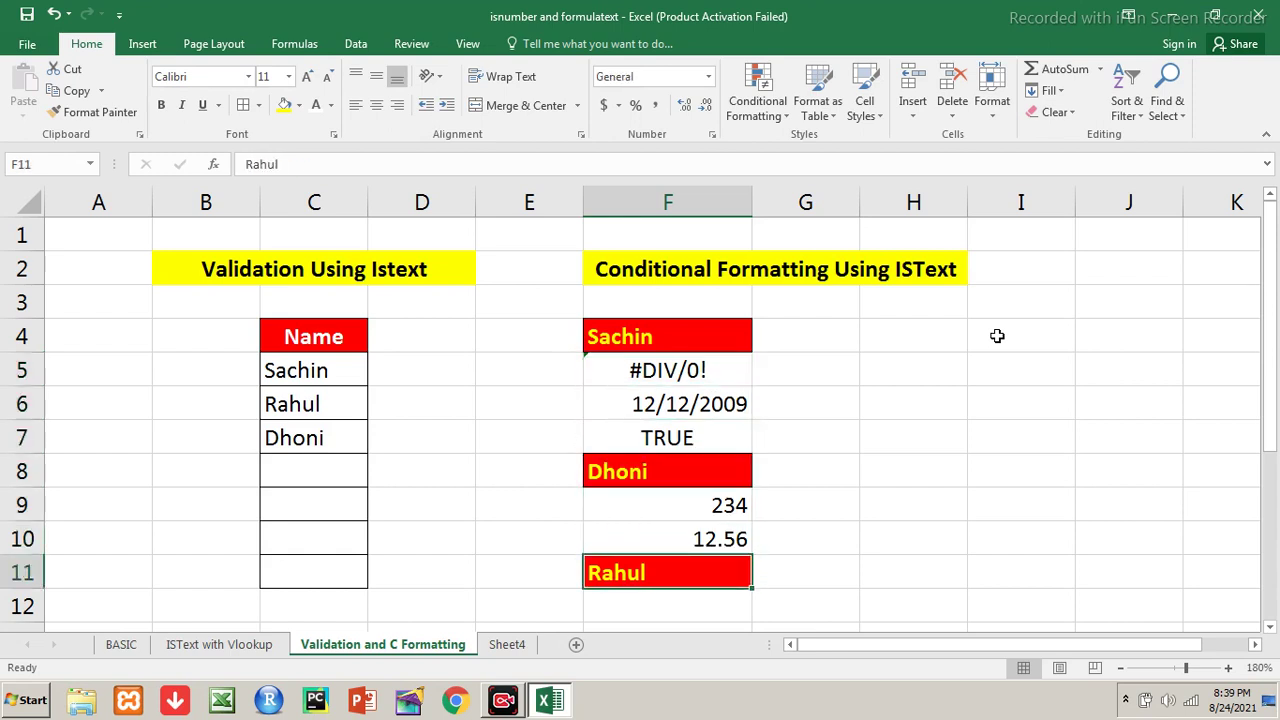
type("tru")
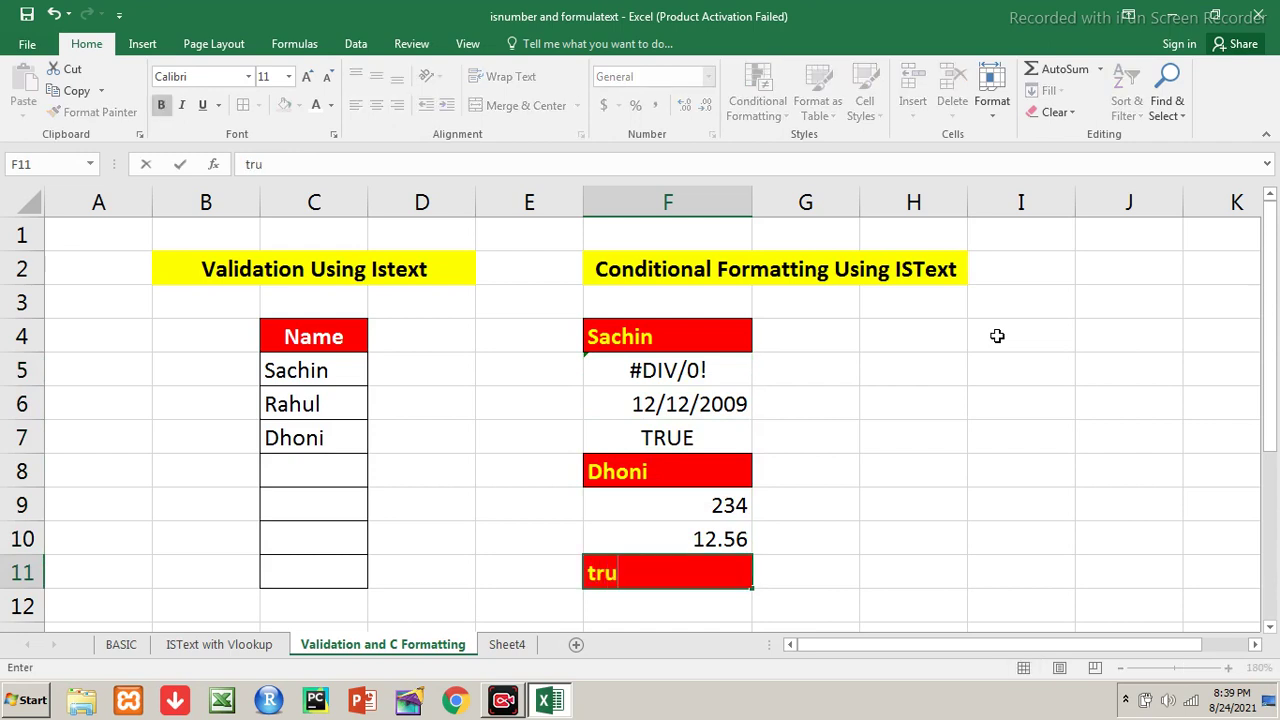
type("e")
key("Return")
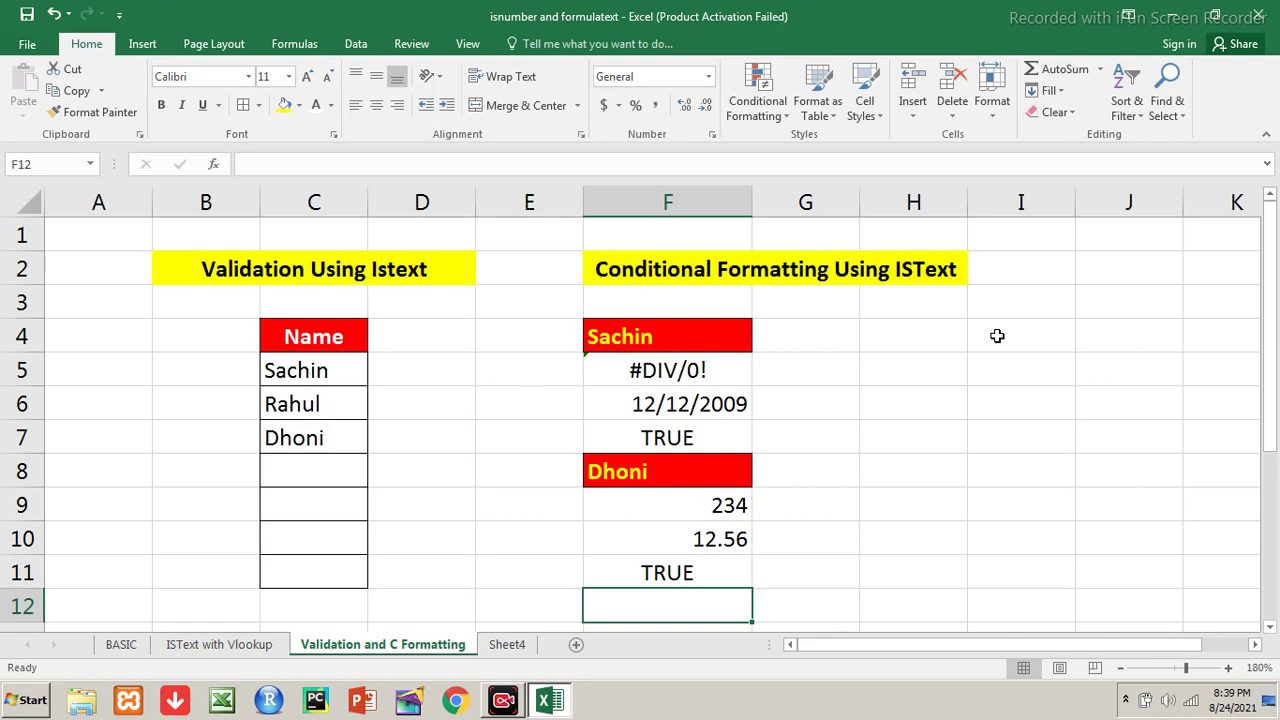
key("Up")
key("Up")
key("Up")
key("Up")
key("Up")
key("Up")
key("Up")
key("Up")
key("Up")
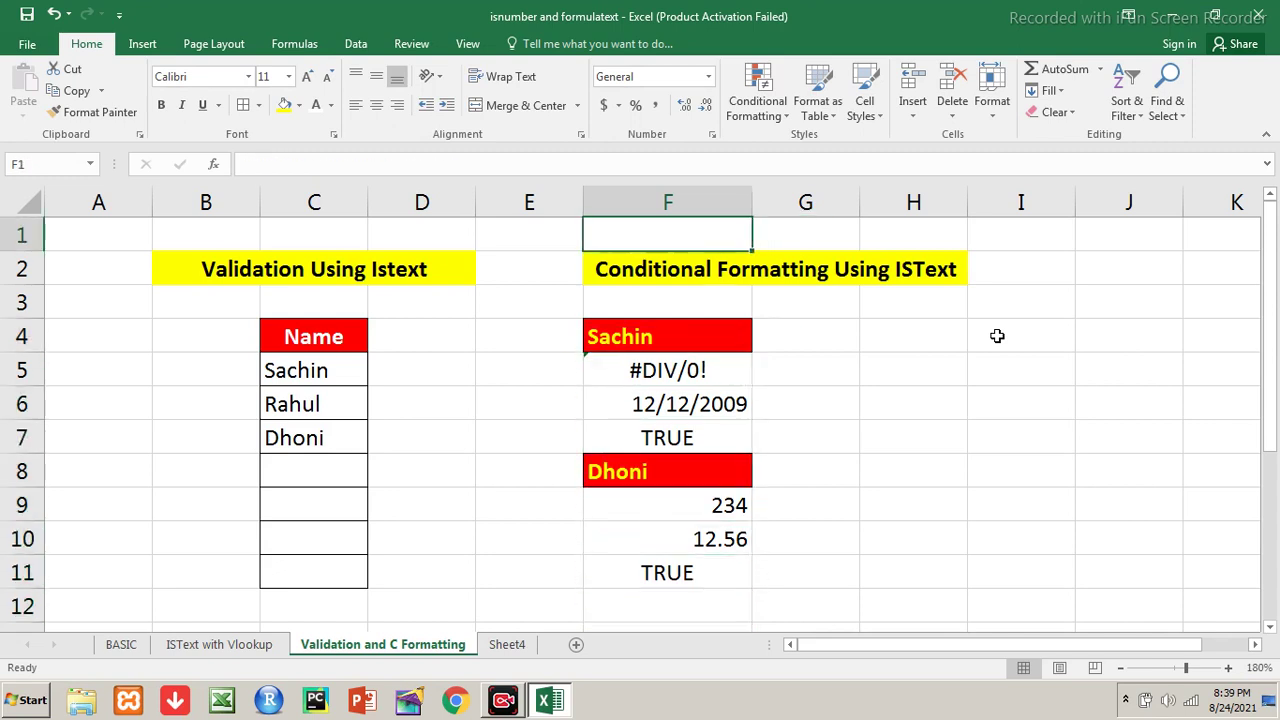
Type the headings Roll, Name and Address into K1, L1 and M1
key("Right")
key("Right")
key("Right")
key("Right")
key("Right")
key("Right")
key("Left")
key("Left")
key("Right")
key("Right")
key("Right")
key("Right")
key("Left")
key("Left")
key("Left")
key("Left")
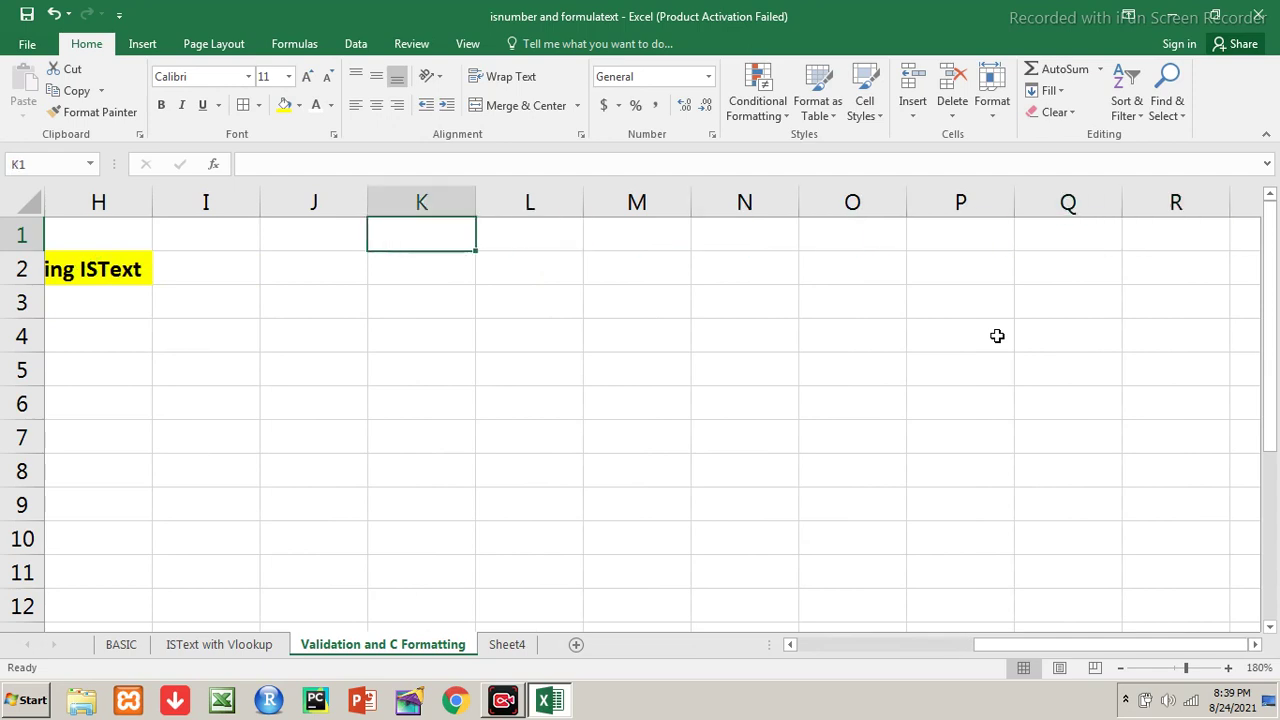
type("Roll")
key("Tab")
type("Namre")
key("BackSpace")
key("BackSpace")
type("e")
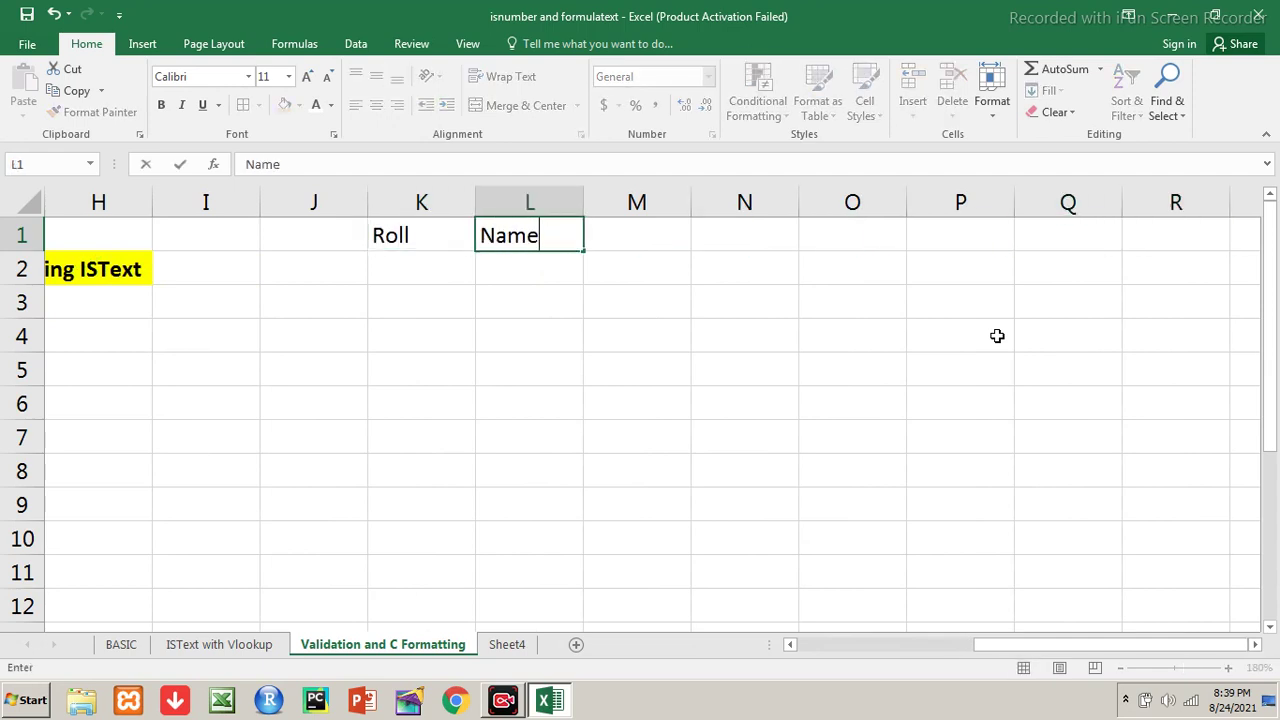
key("Tab")
type("Address")
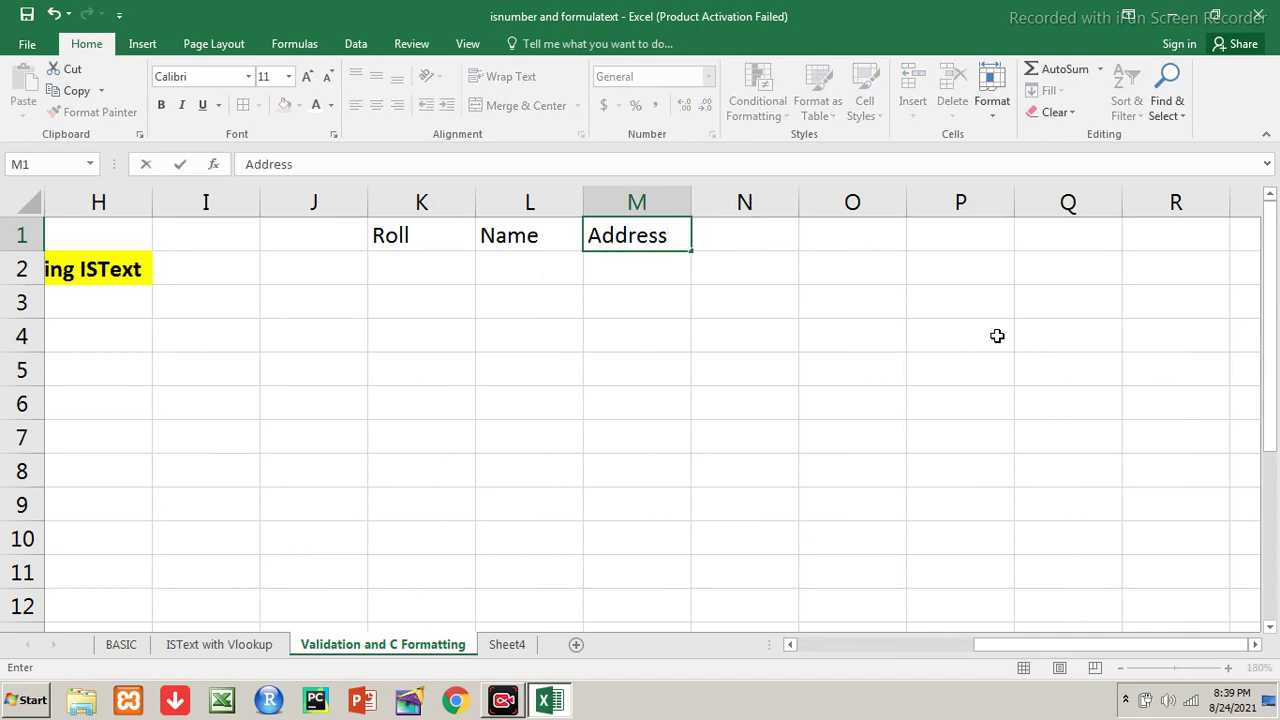
key("Left")
key("Left")
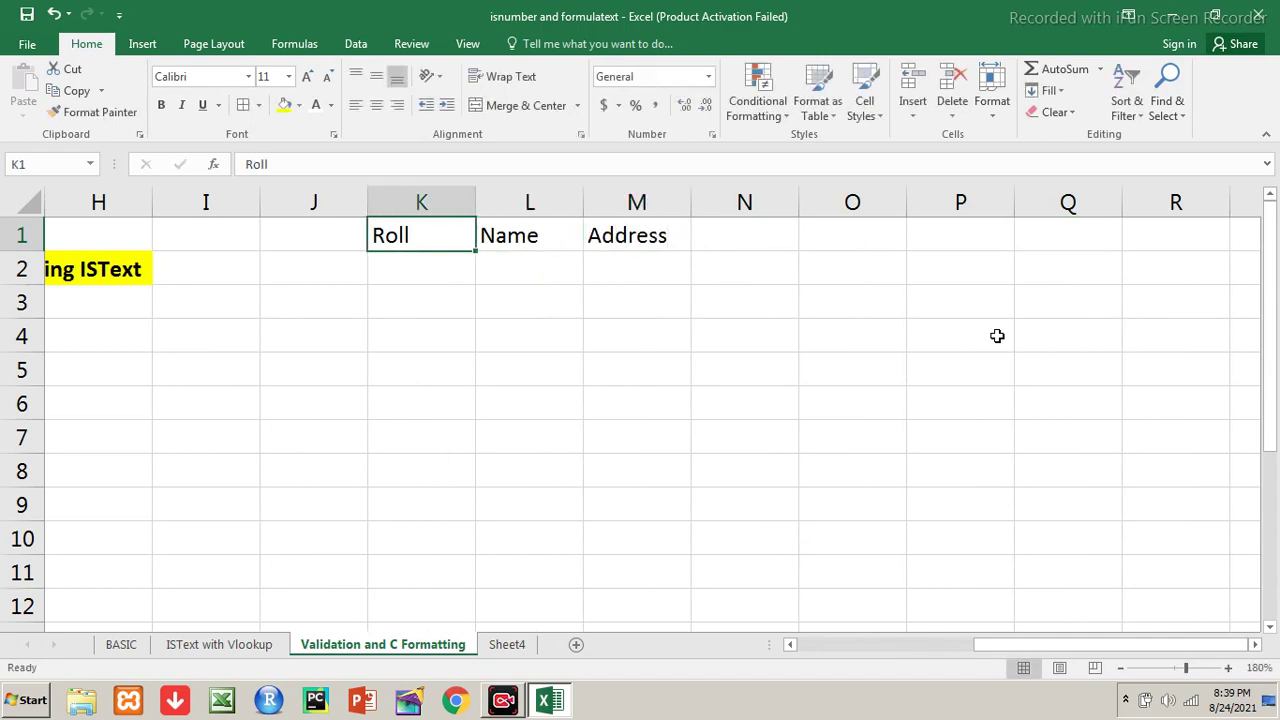
Select the empty cells under the new headings, then return to cell A1
key("Down")
key("shift+Down")
key("shift+Down")
key("shift+Down")
key("shift+Down")
key("shift+Down")
key("shift+Down")
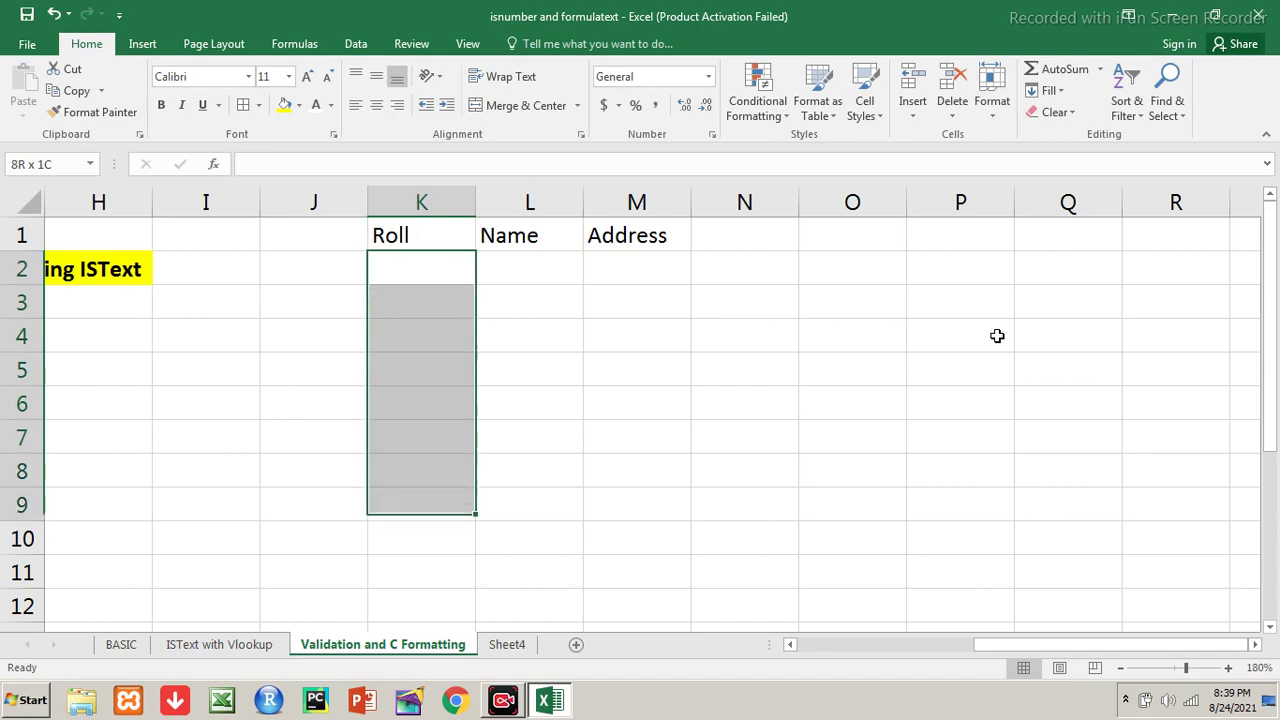
key("shift+Down")
key("shift+Down")
key("shift+Down")
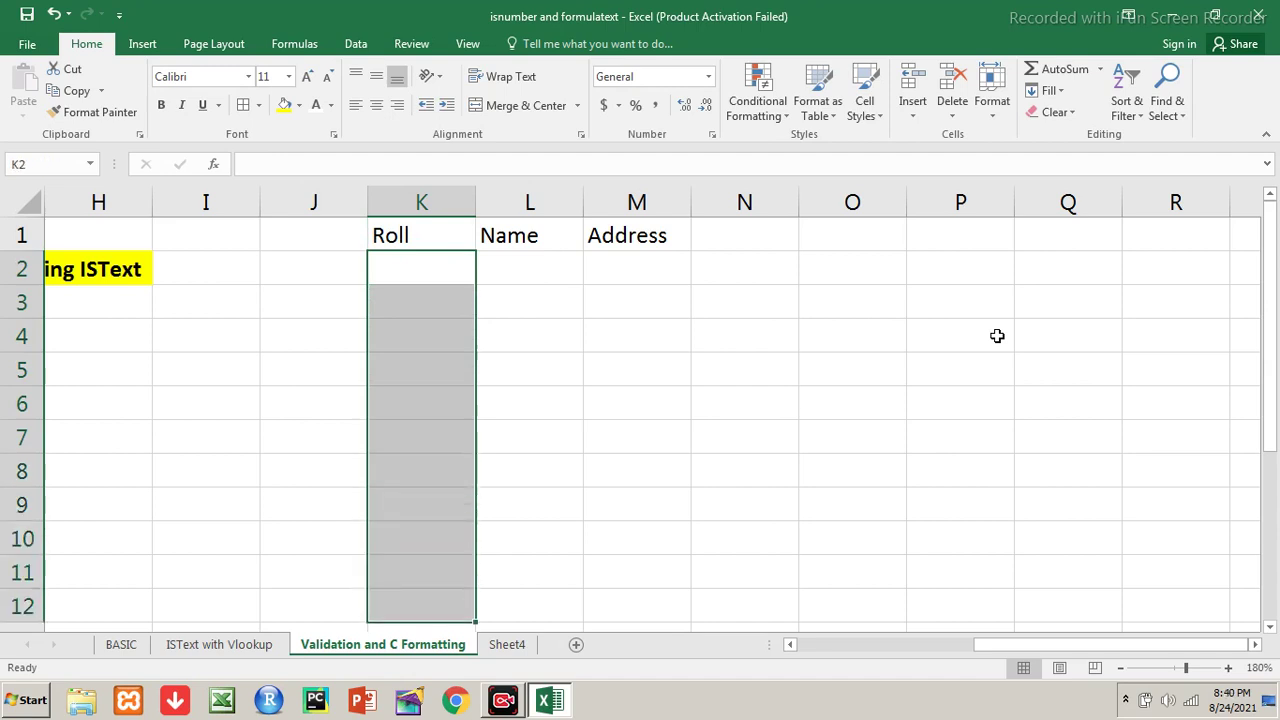
key("Right")
key("shift+Right")
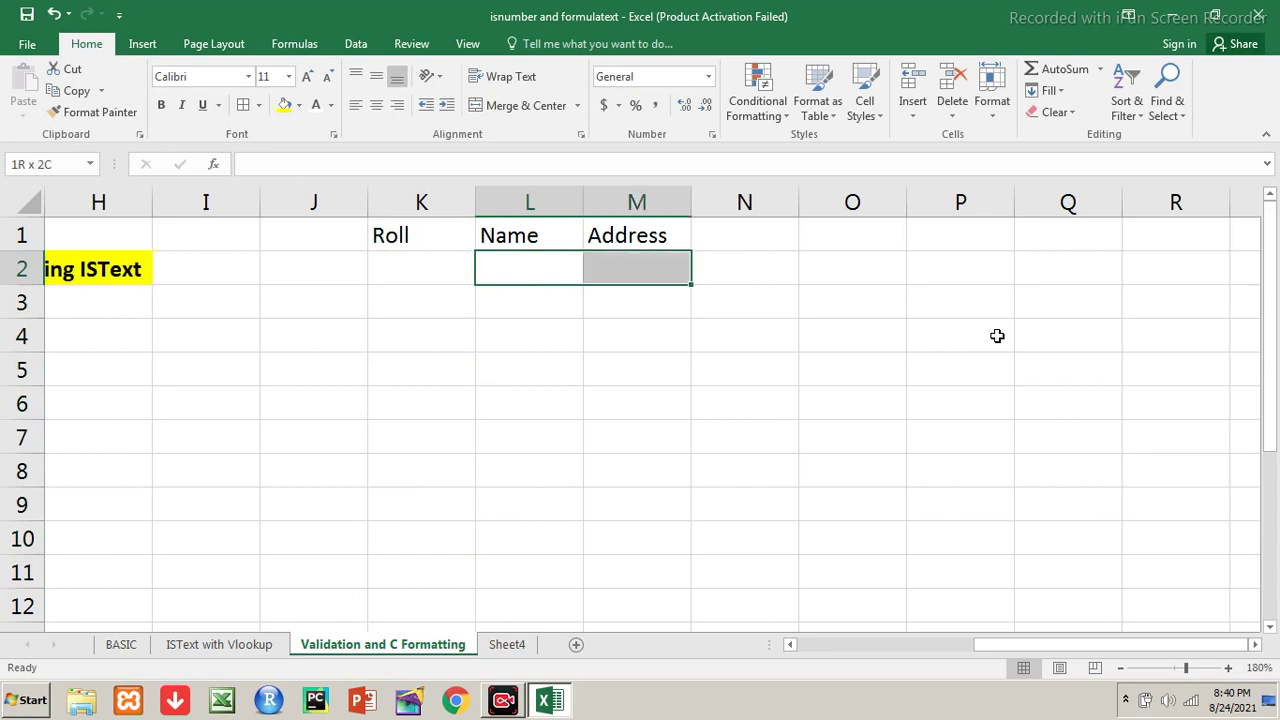
key("shift+Down")
key("shift+Down")
key("shift+Down")
key("shift+Down")
key("shift+Down")
key("shift+Down")
key("shift+Down")
key("shift+Down")
key("shift+Down")
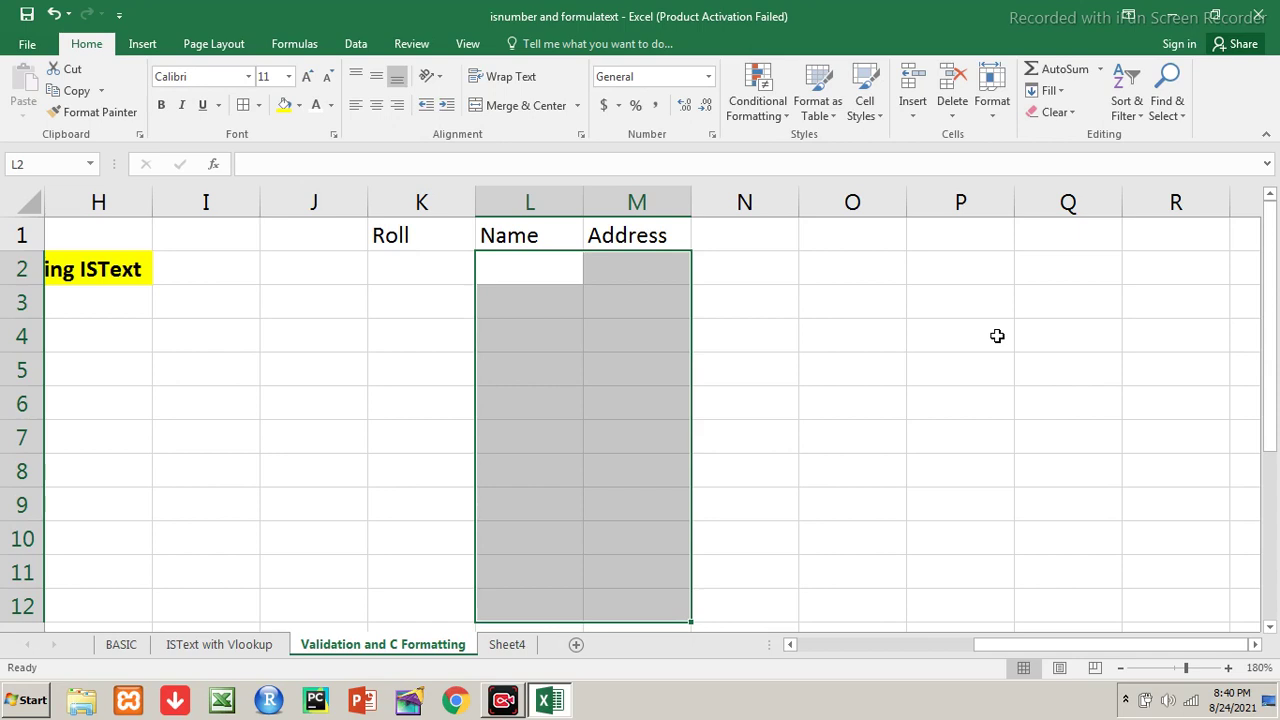
key("Left")
key("Right")
key("Left")
key("Left")
key("Right")
key("Left")
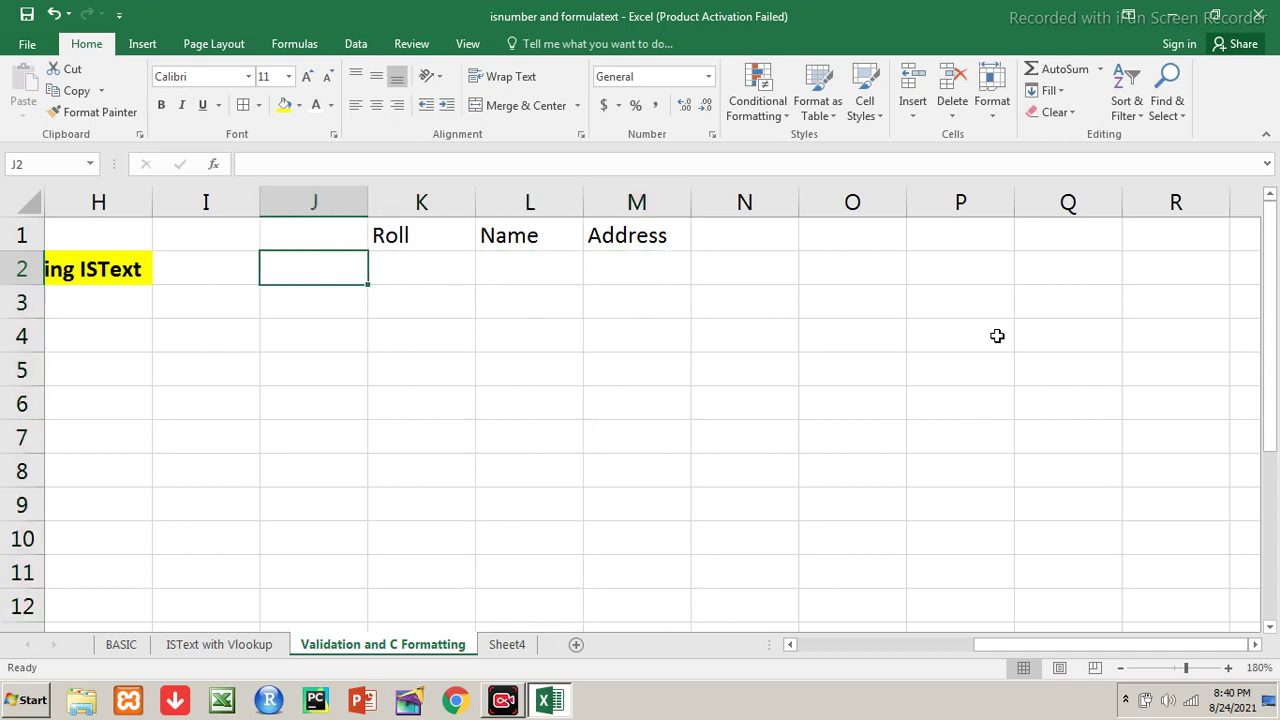
key("Home")
key("Up")
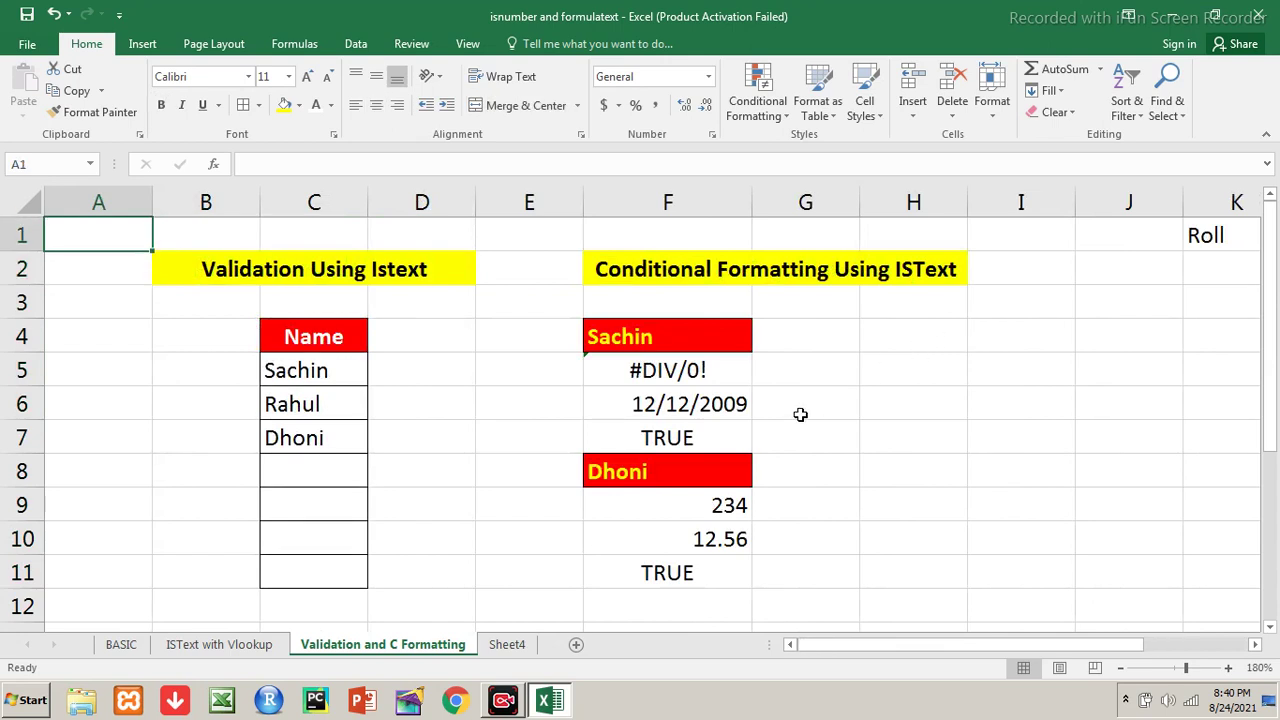
Go to the BASIC sheet with the ISTEXT and ISNONTEXT examples
left_click(125, 646)
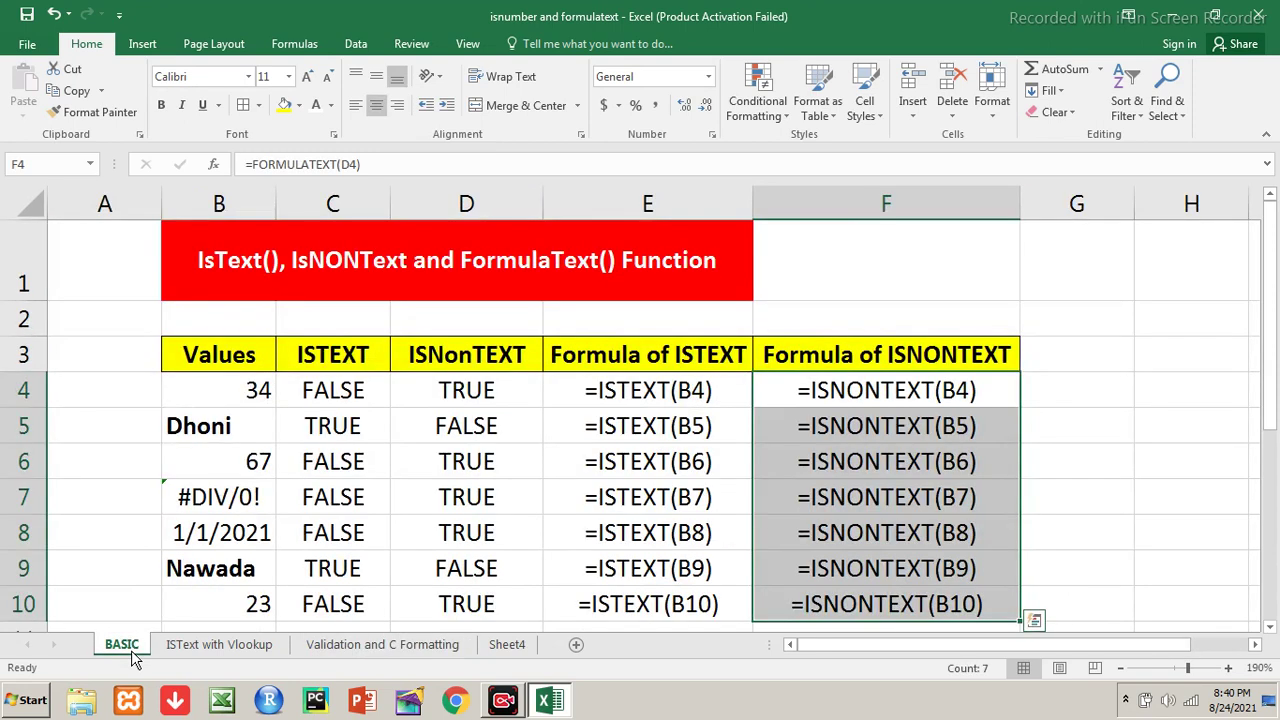